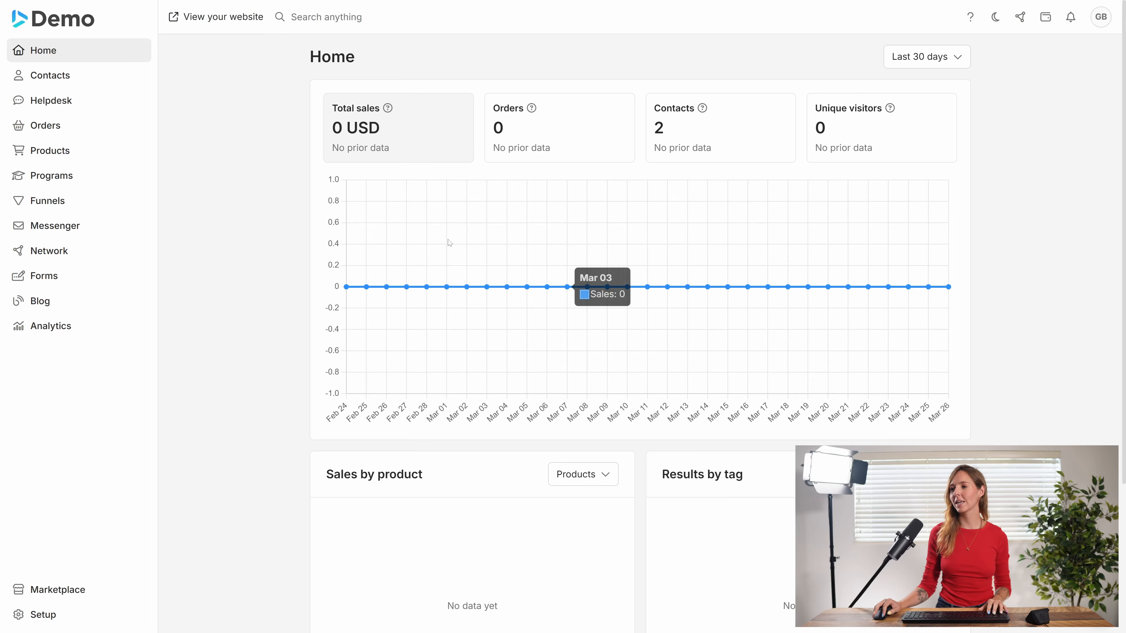
Step: Open the website editor and start a page from an empty template containing an empty two-column block
left_click(235, 23)
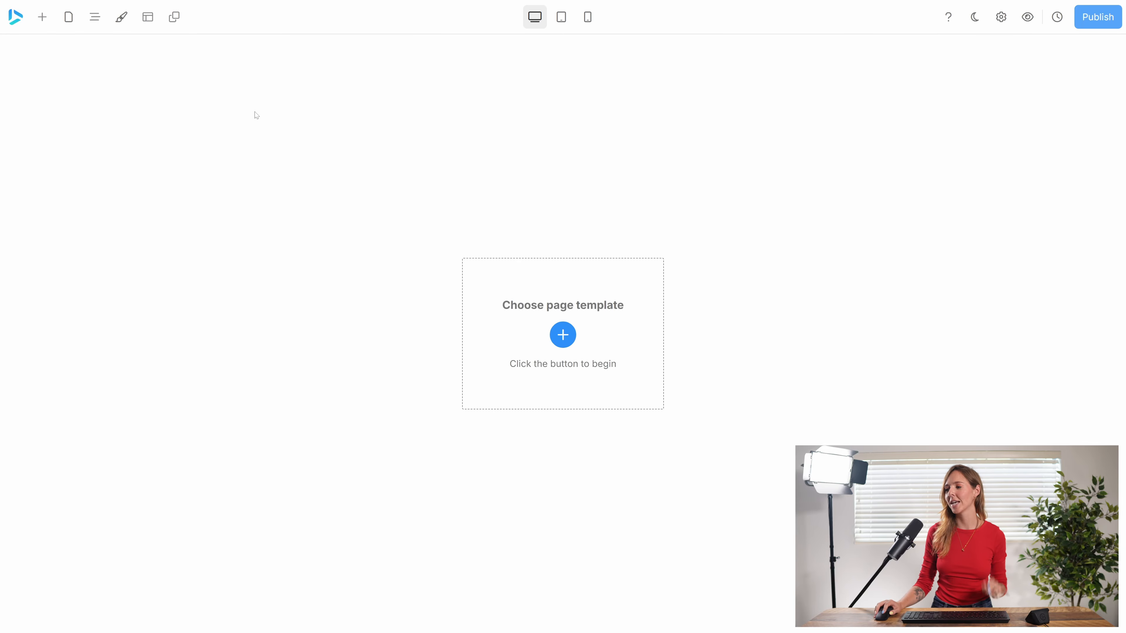
left_click(572, 338)
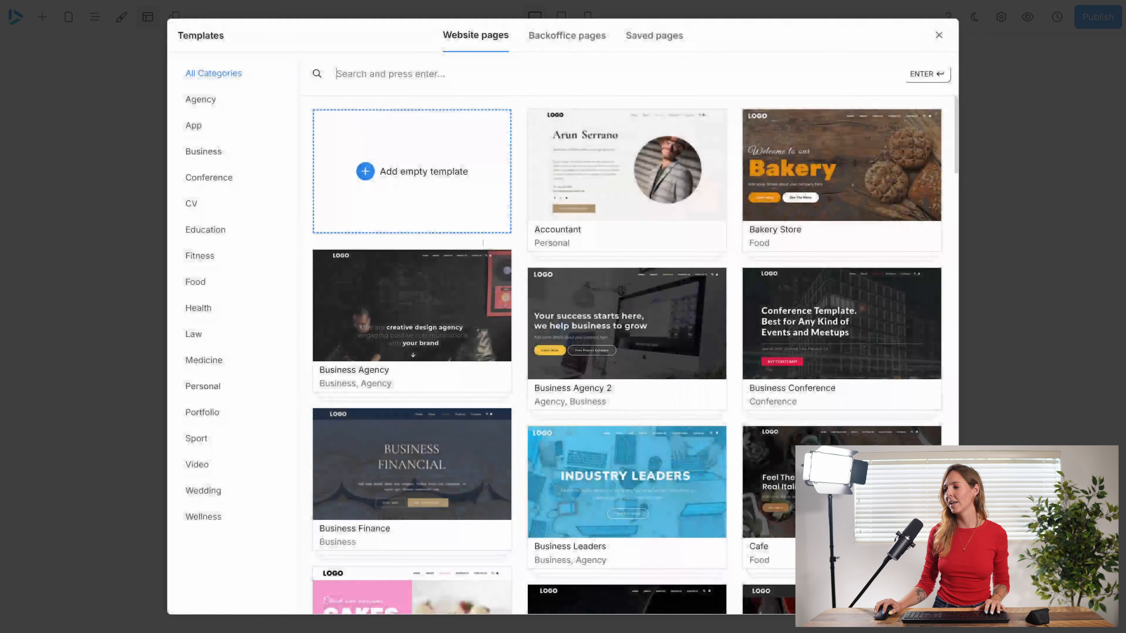
left_click(434, 228)
left_click(563, 164)
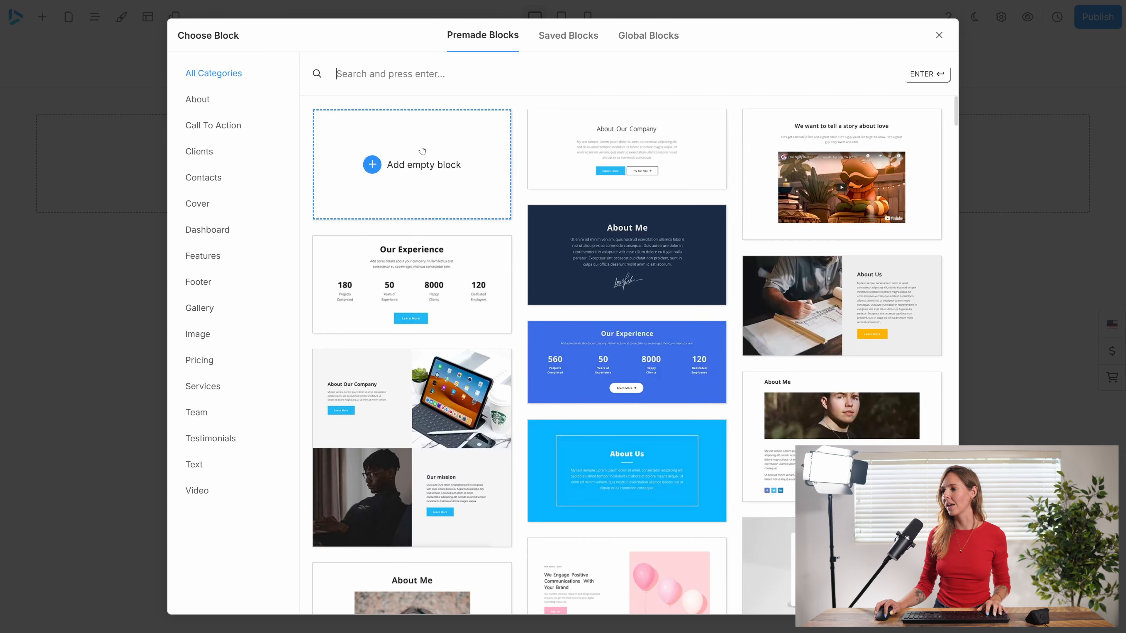
left_click(424, 157)
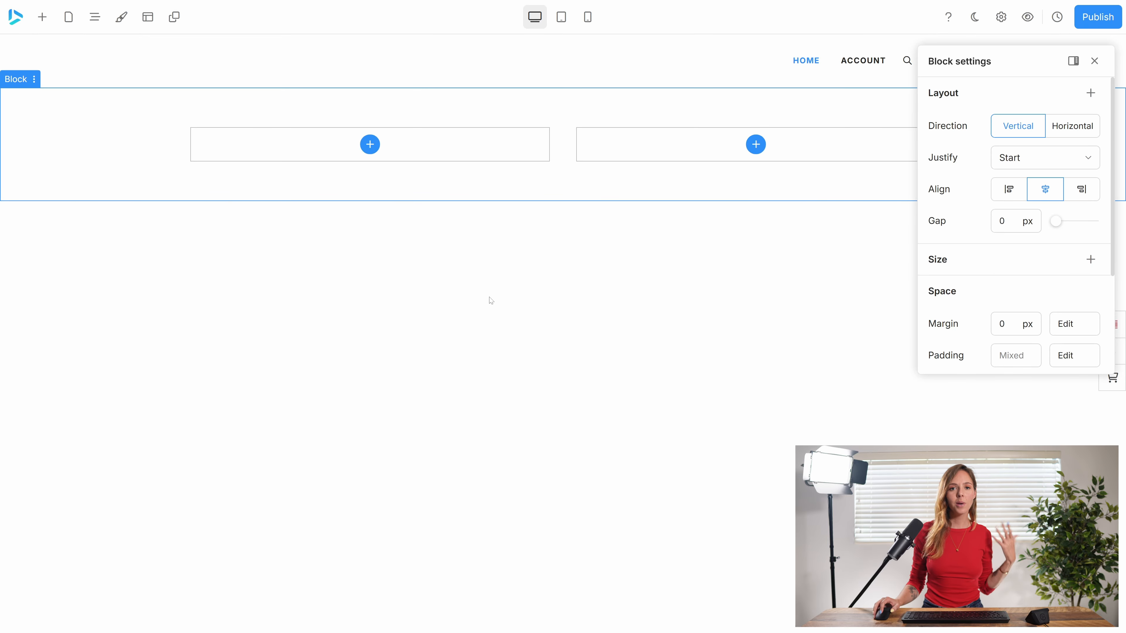
Step: Browse the elements that can be added to the block's first column and search them for "opt"
left_click(369, 144)
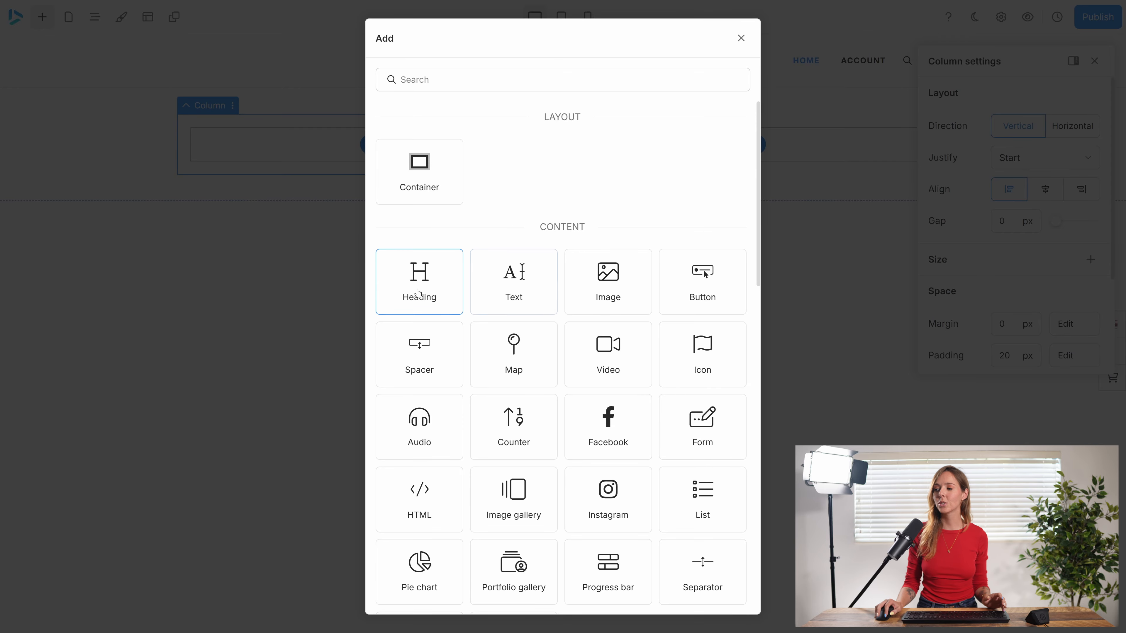
scroll(554, 370, "down", 10)
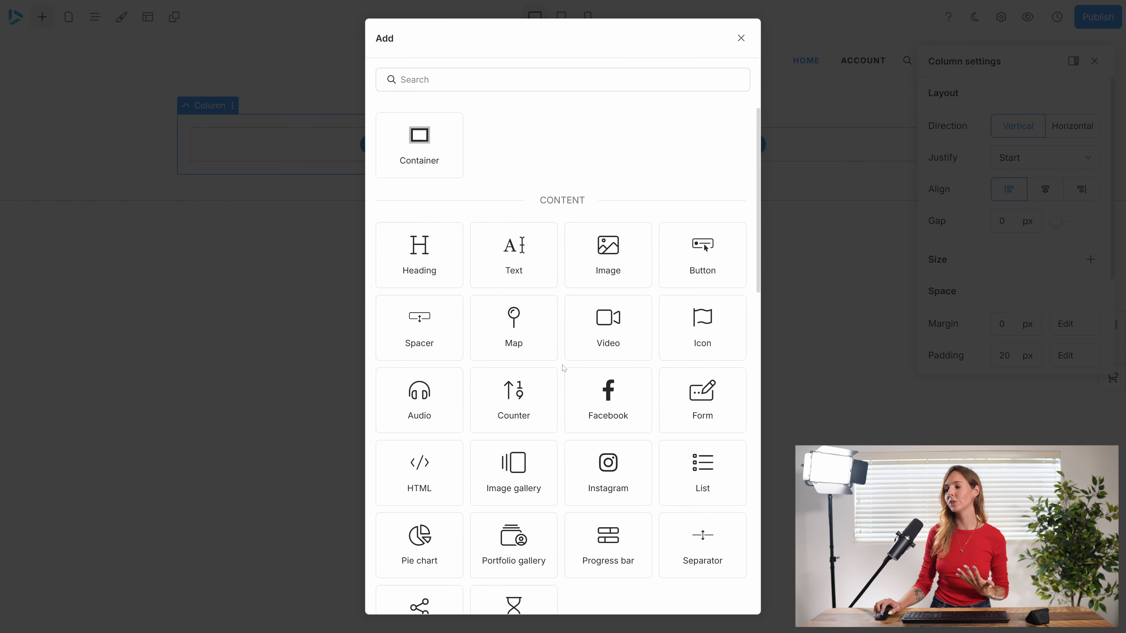
scroll(551, 376, "down", 5)
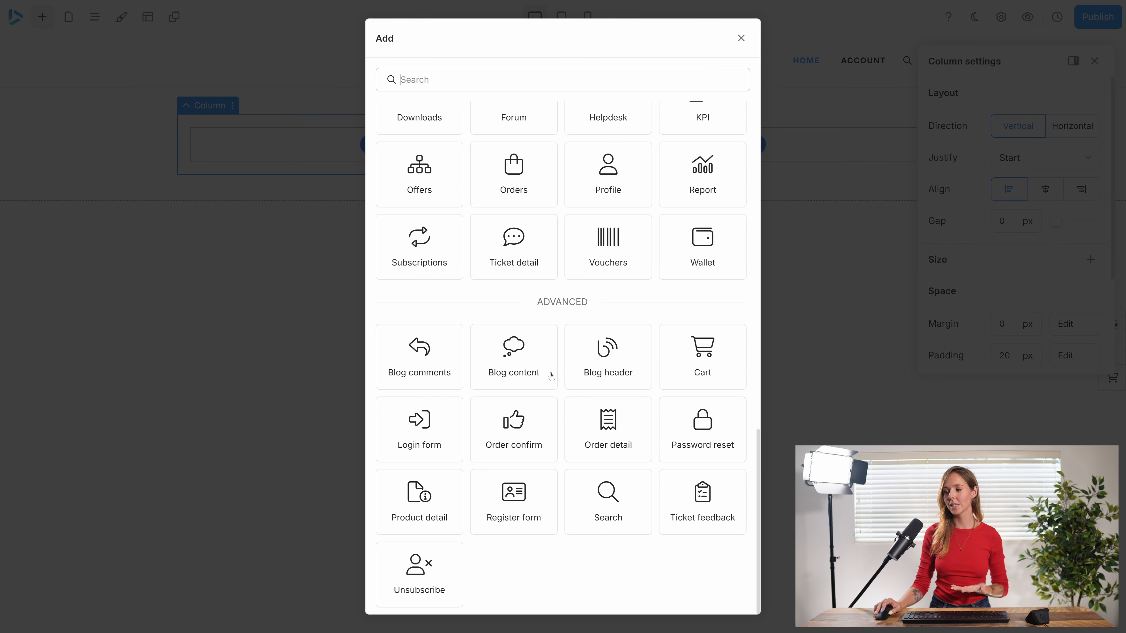
scroll(530, 390, "up", 3)
scroll(527, 388, "up", 10)
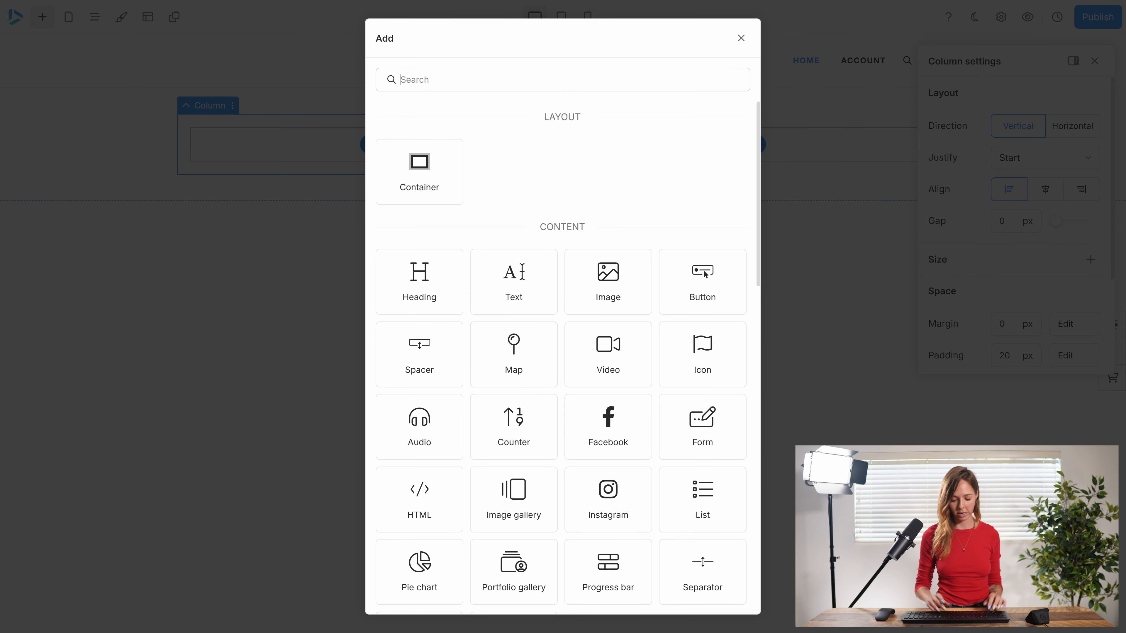
type("opt")
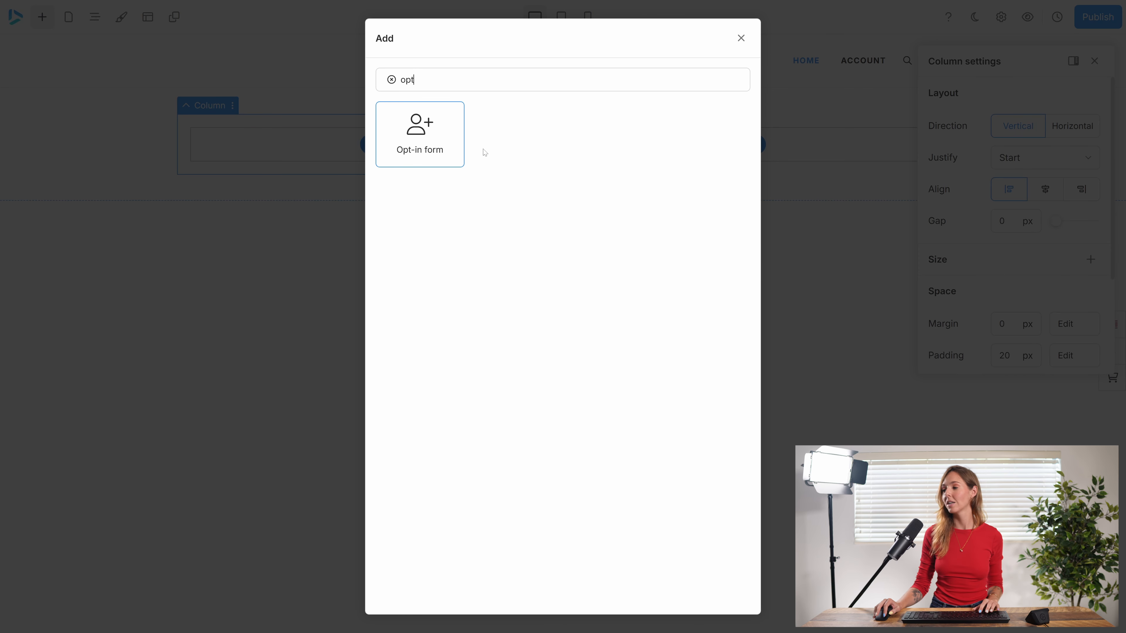
left_click(391, 79)
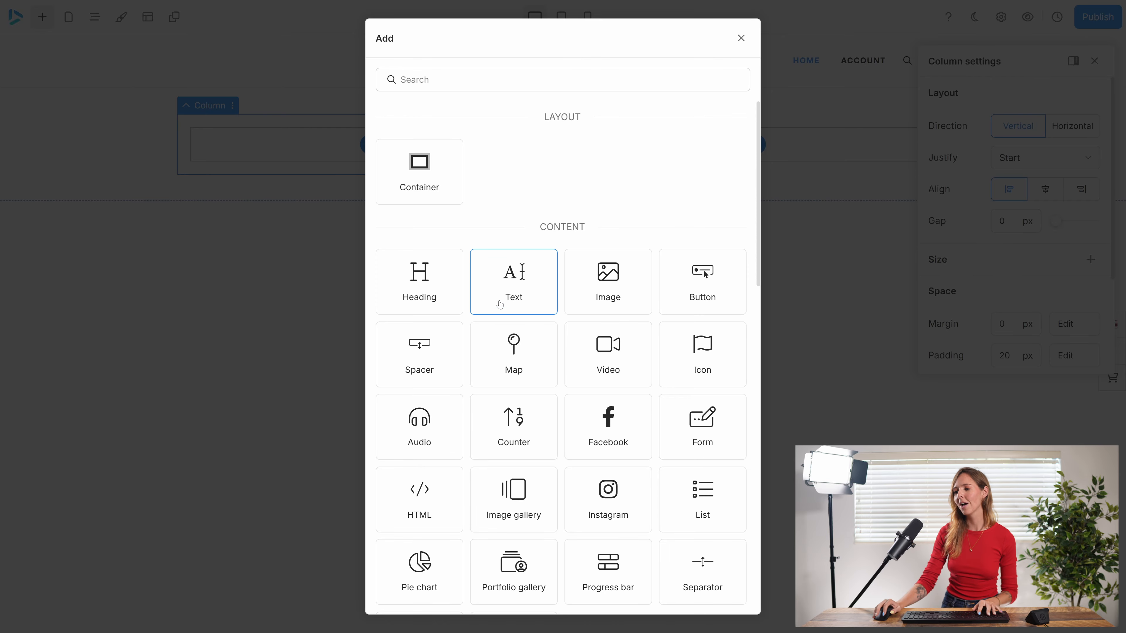
Step: Add a Heading element to the first column and set its text to "My heading"
left_click(426, 290)
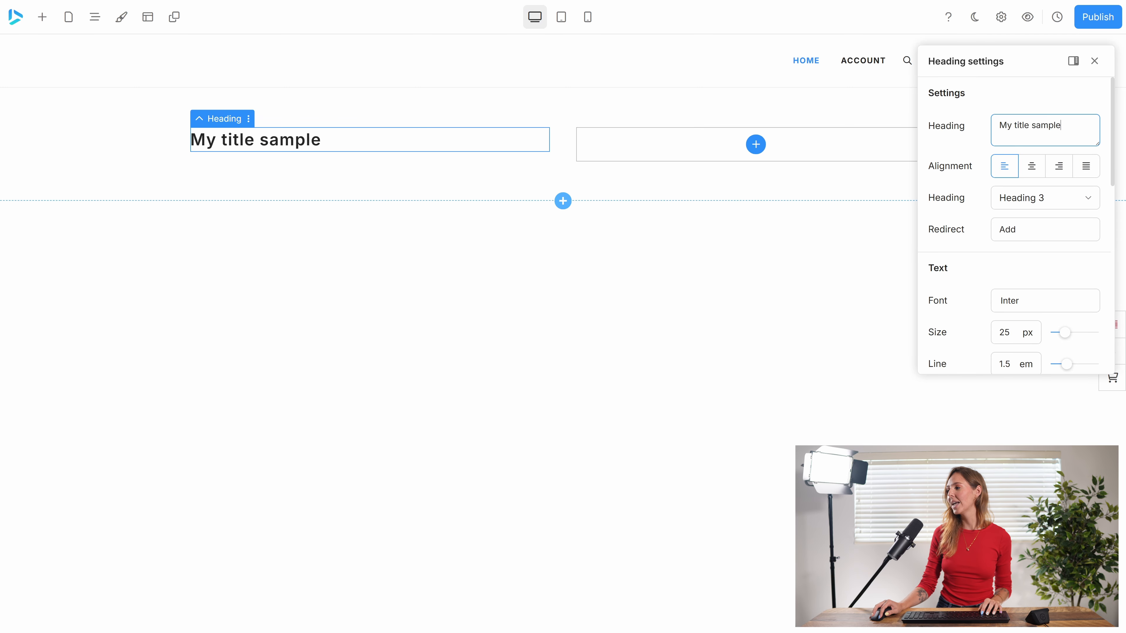
left_click_drag(1069, 126, 968, 124)
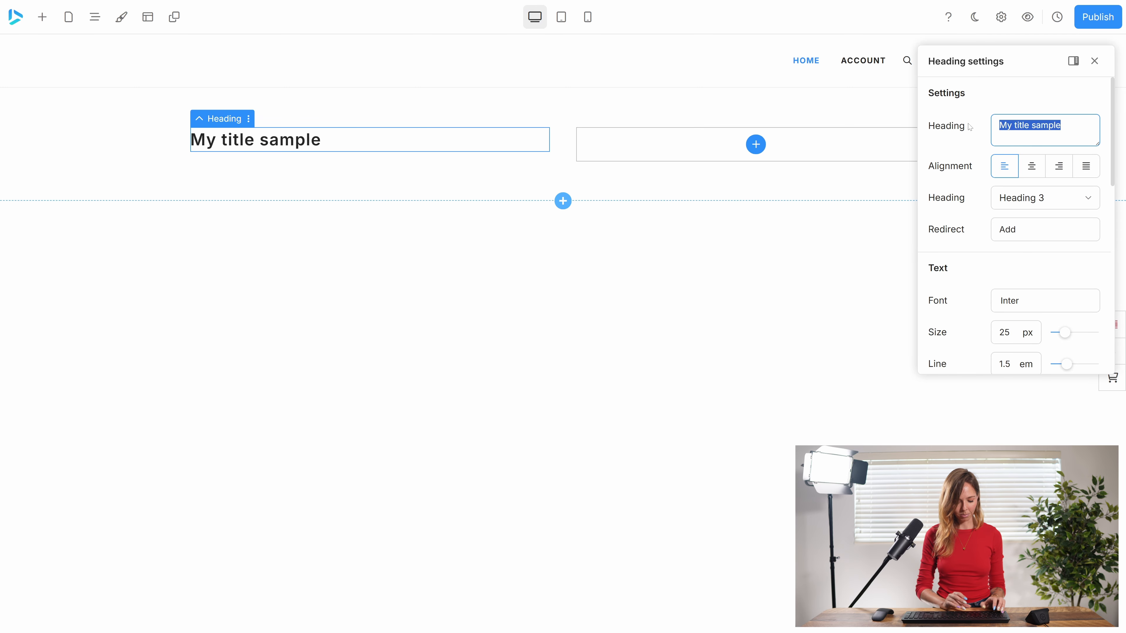
type("My headin")
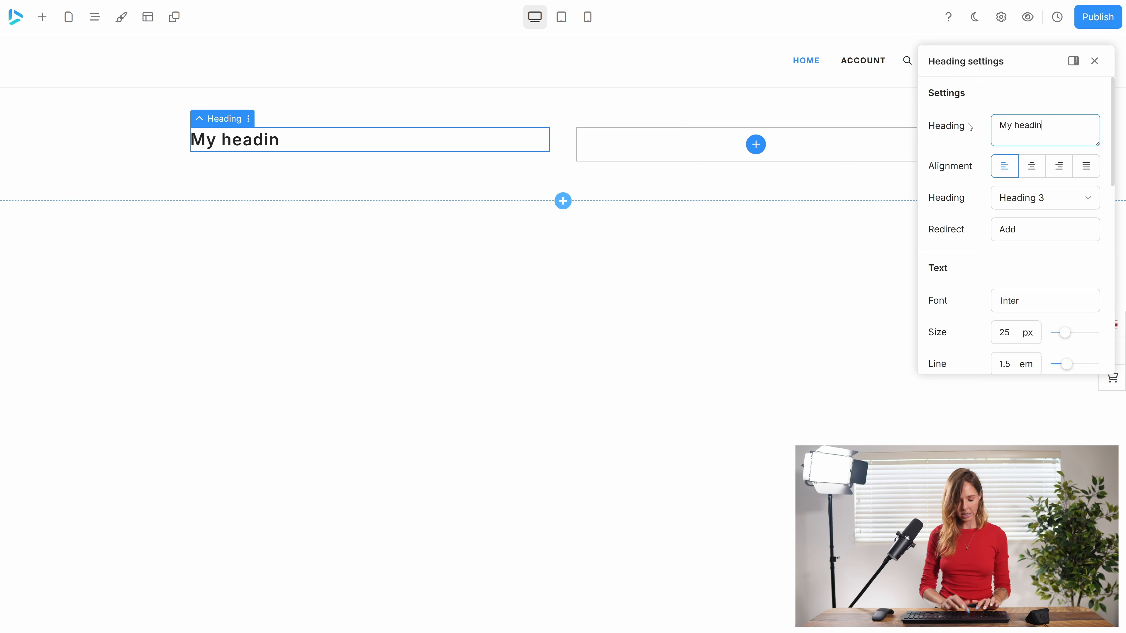
type("g")
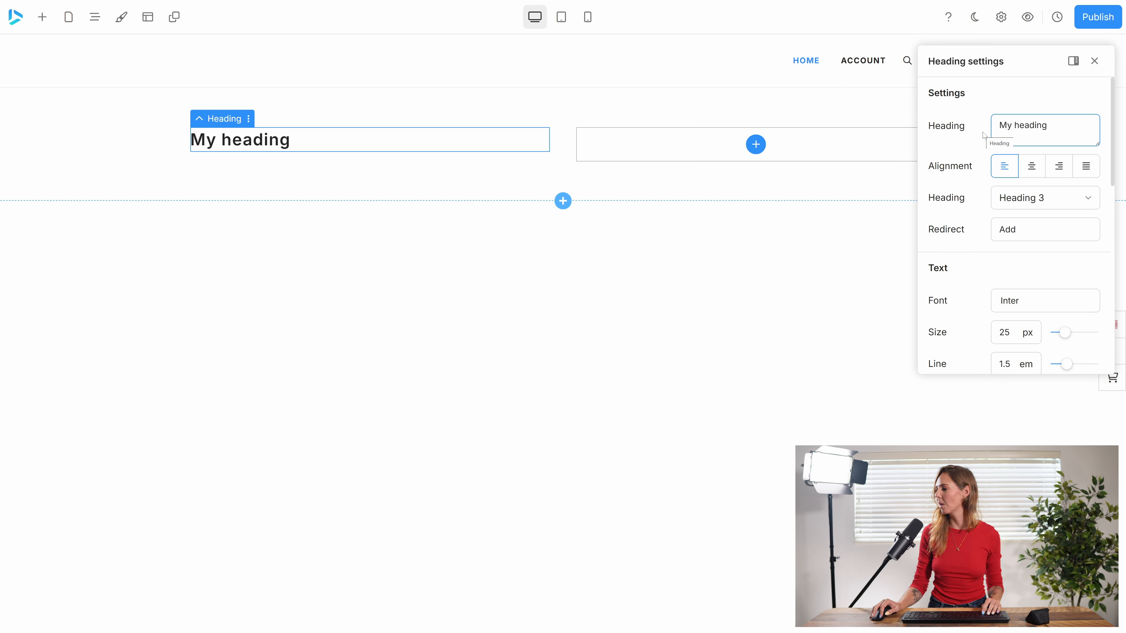
Step: Try right and justified alignment on the heading and settle on centered
left_click(1030, 169)
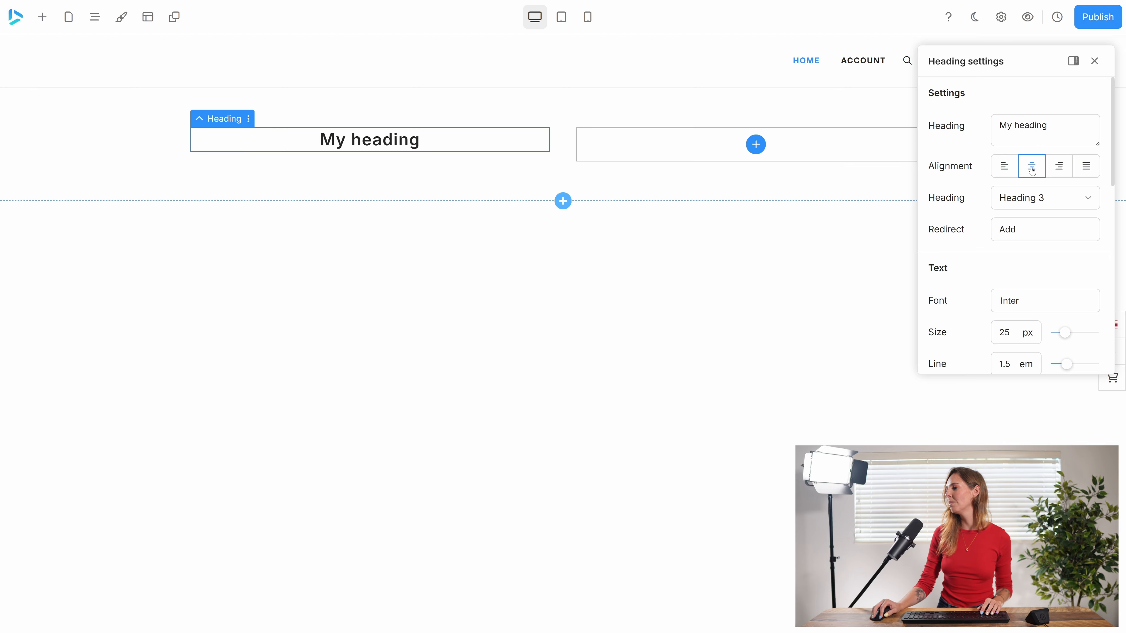
left_click(1058, 167)
left_click(1086, 166)
left_click(1029, 169)
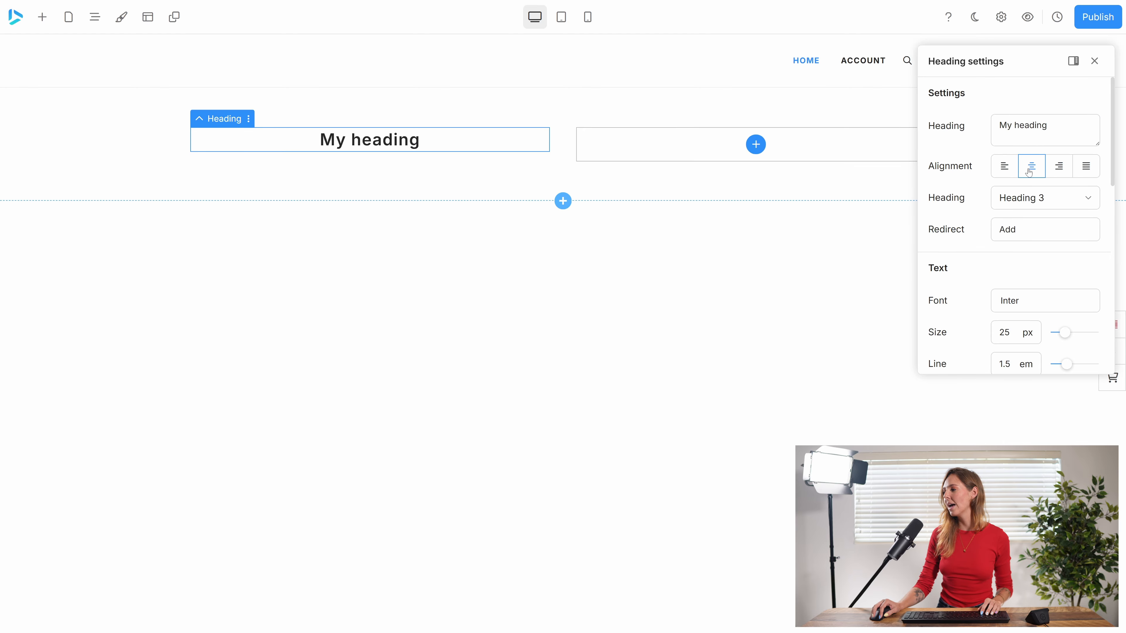
Step: Try the Heading 1 and Heading 5 levels on the heading and settle on Heading 2
left_click(1054, 200)
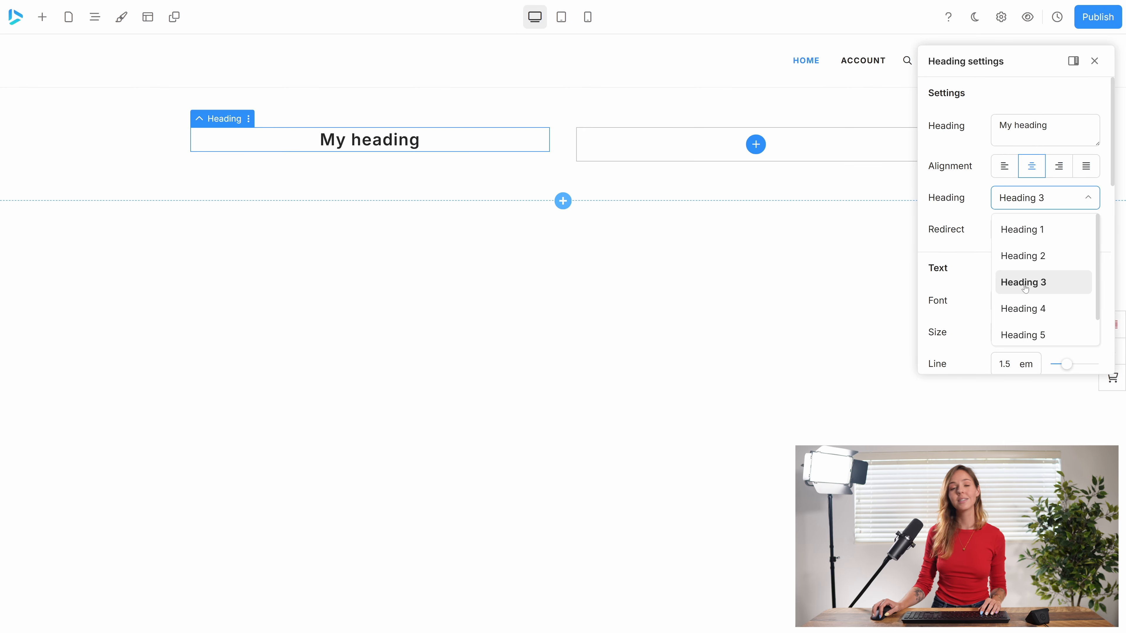
left_click(1029, 233)
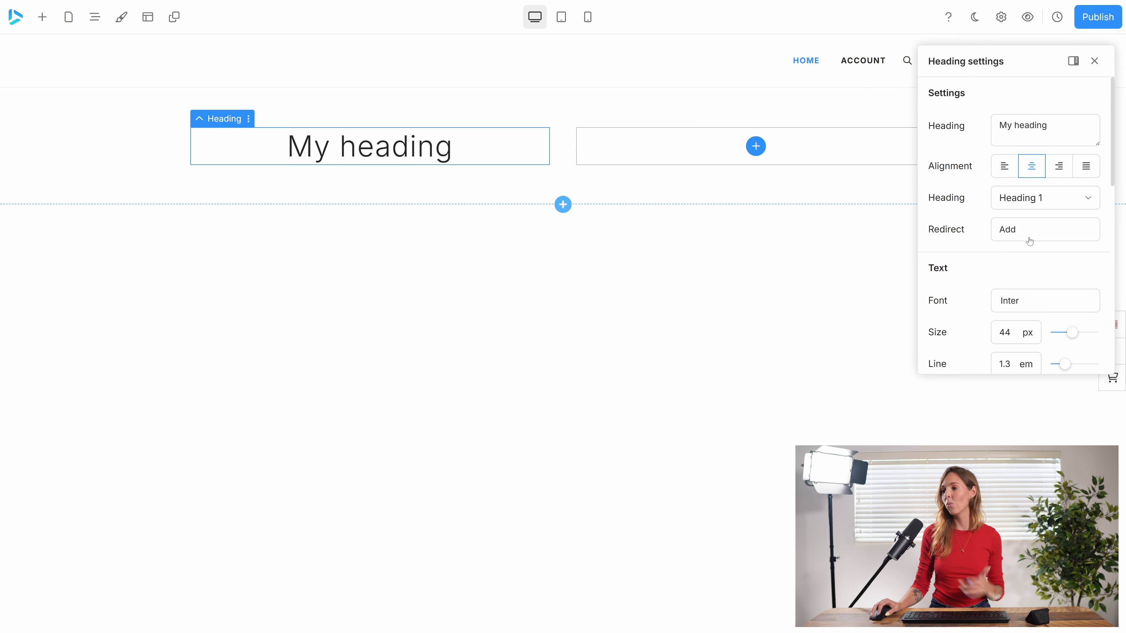
left_click(1068, 201)
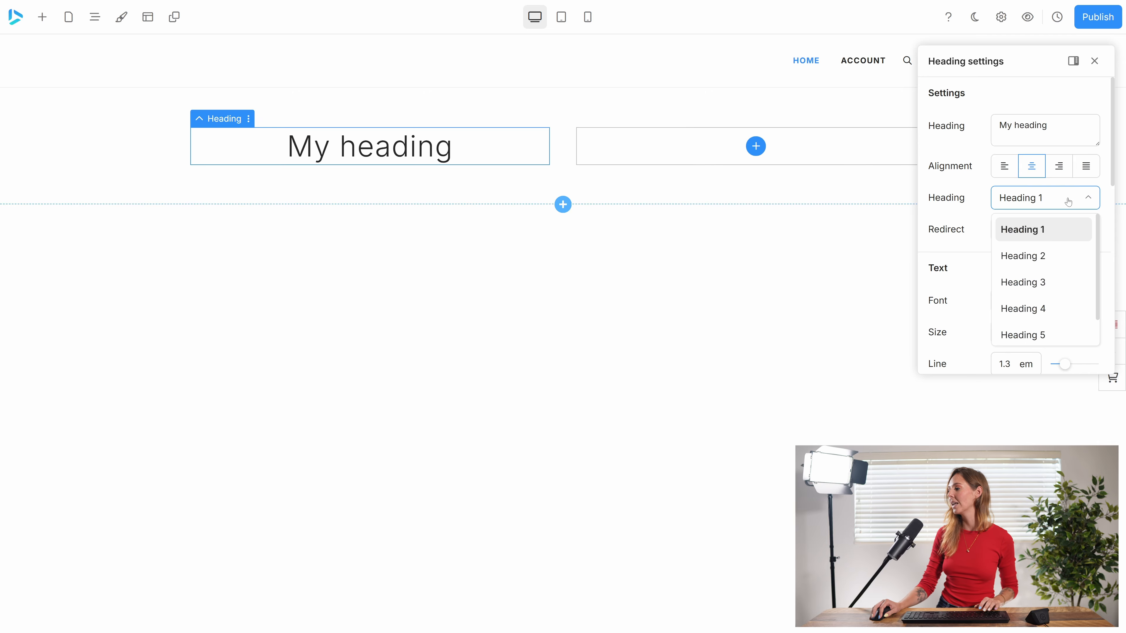
left_click(1049, 336)
left_click(1030, 200)
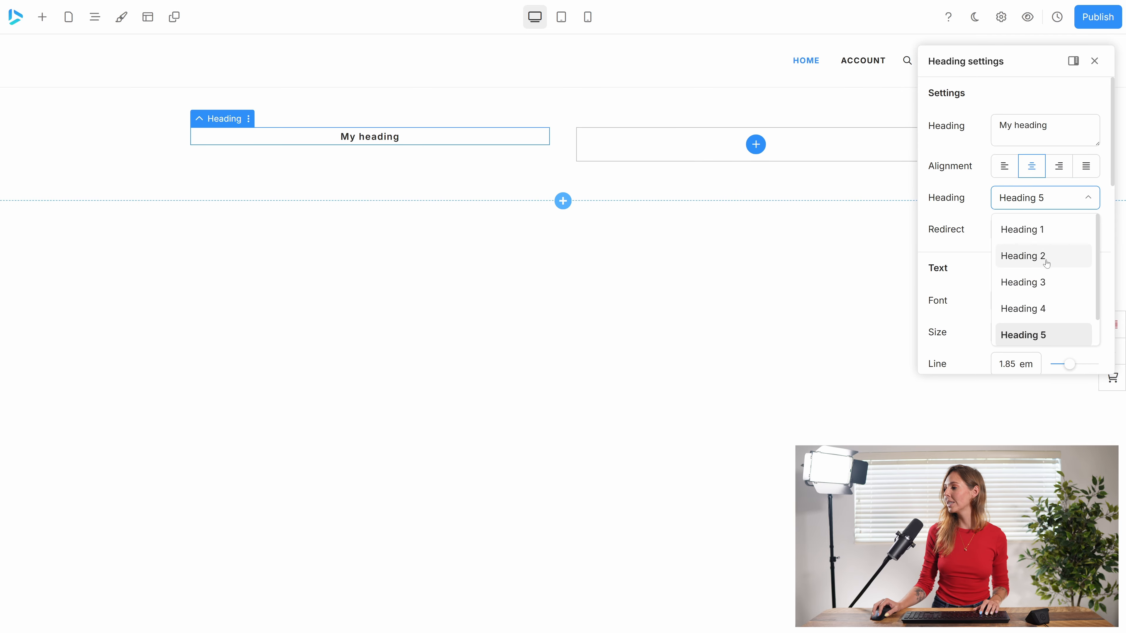
left_click(1045, 256)
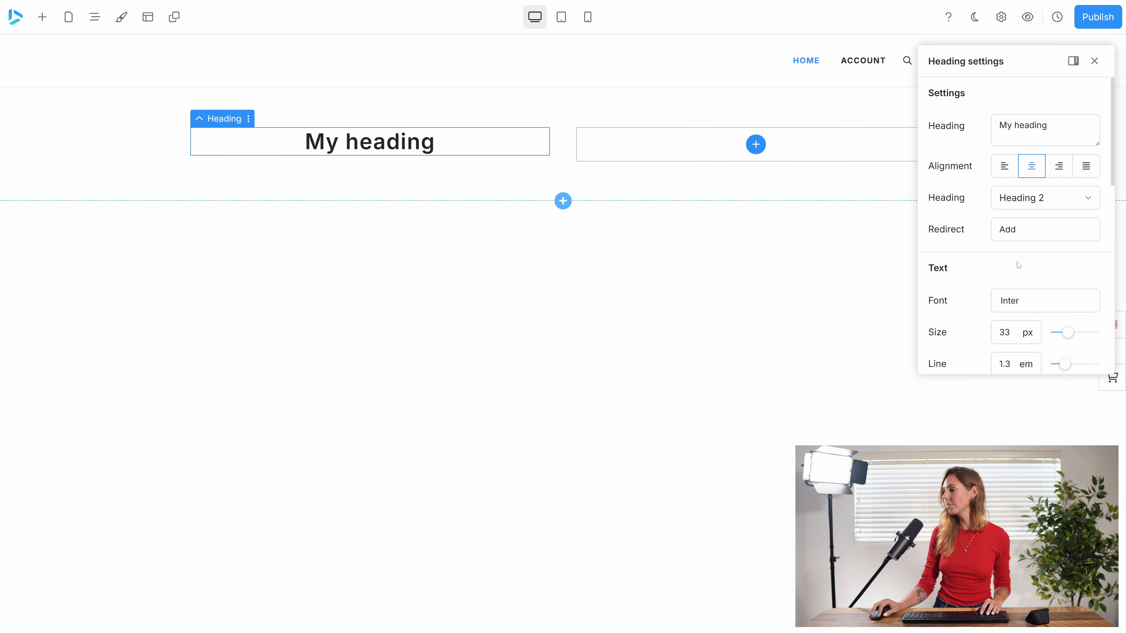
Step: Set the heading's text color to the crimson preset #dc143c
scroll(1019, 263, "down", 3)
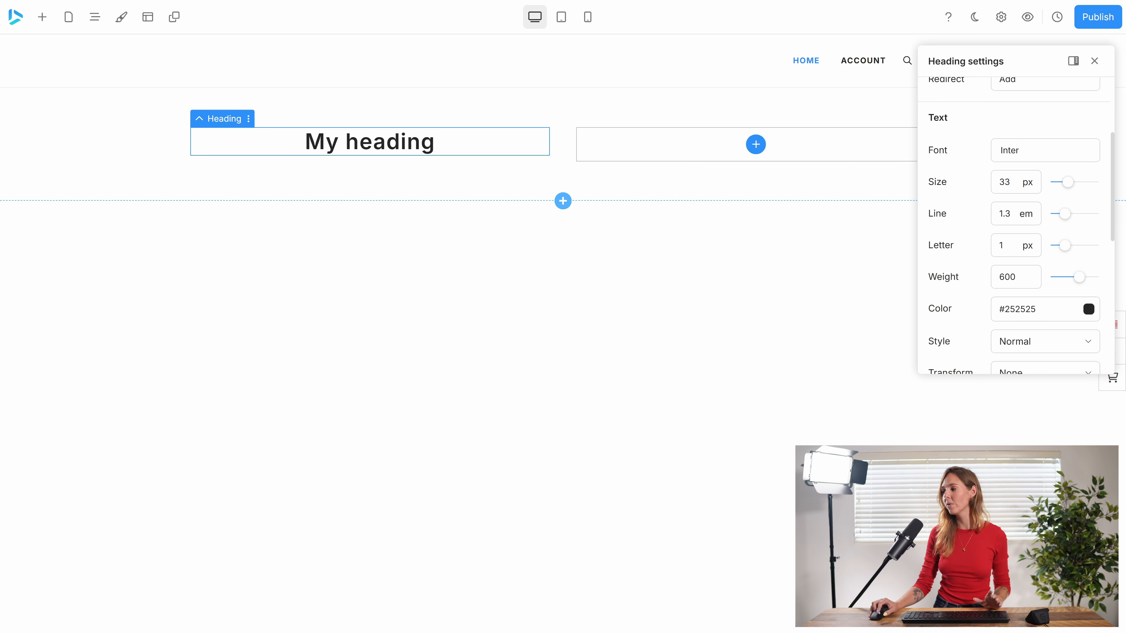
scroll(1096, 225, "down", 3)
left_click(1087, 203)
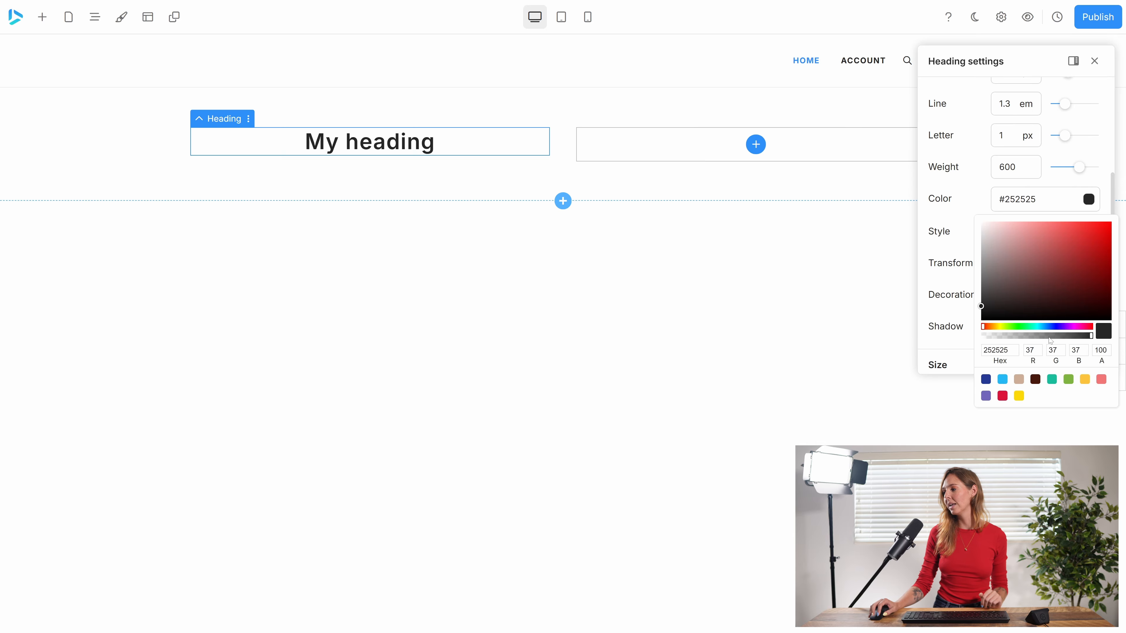
left_click(1002, 395)
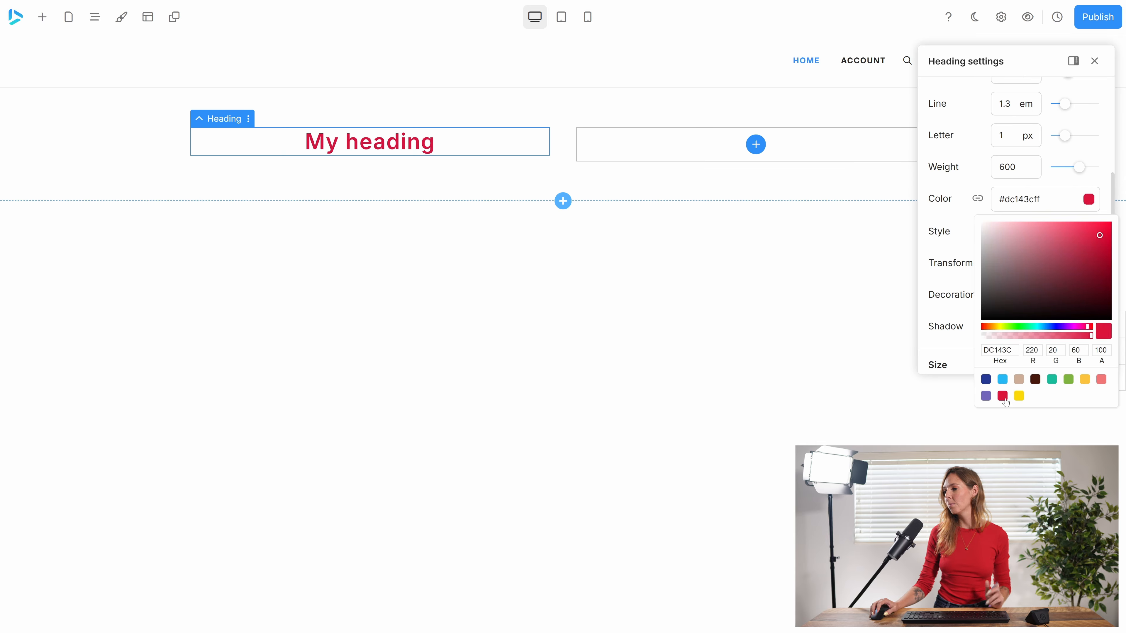
left_click(969, 208)
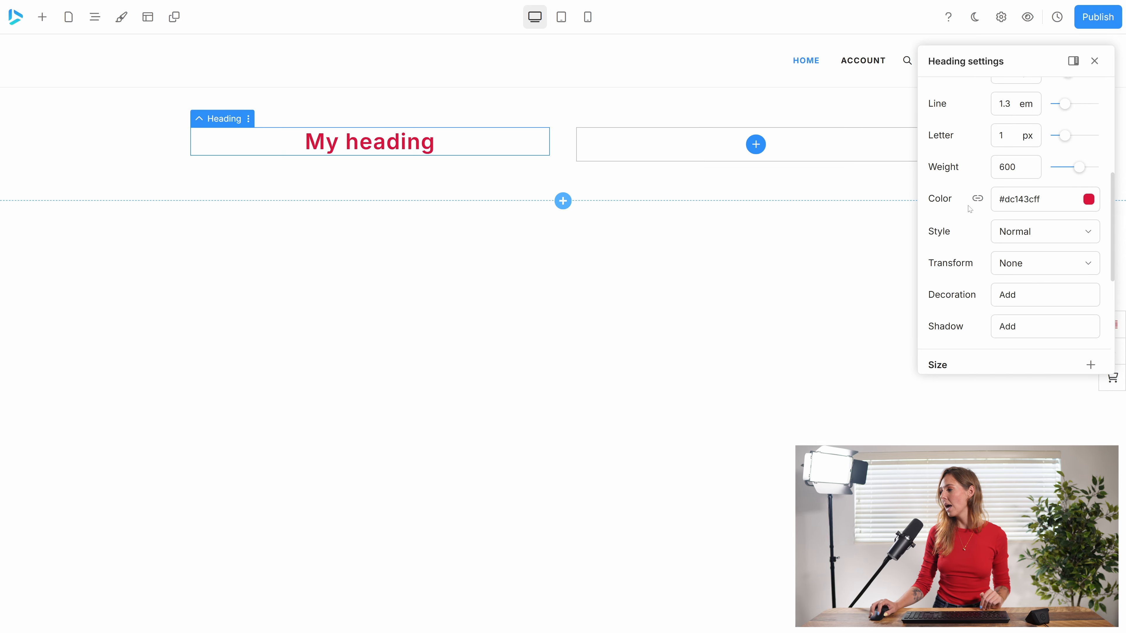
Step: Try the Italic style on the heading and return it to Normal
left_click(1033, 236)
left_click(1023, 291)
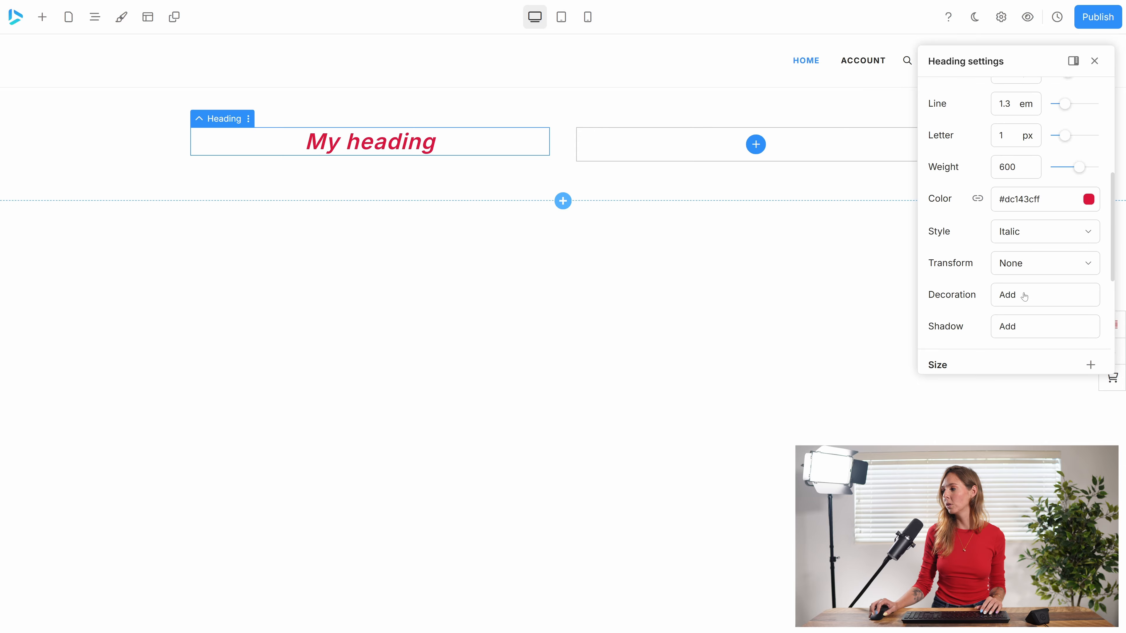
left_click(1033, 231)
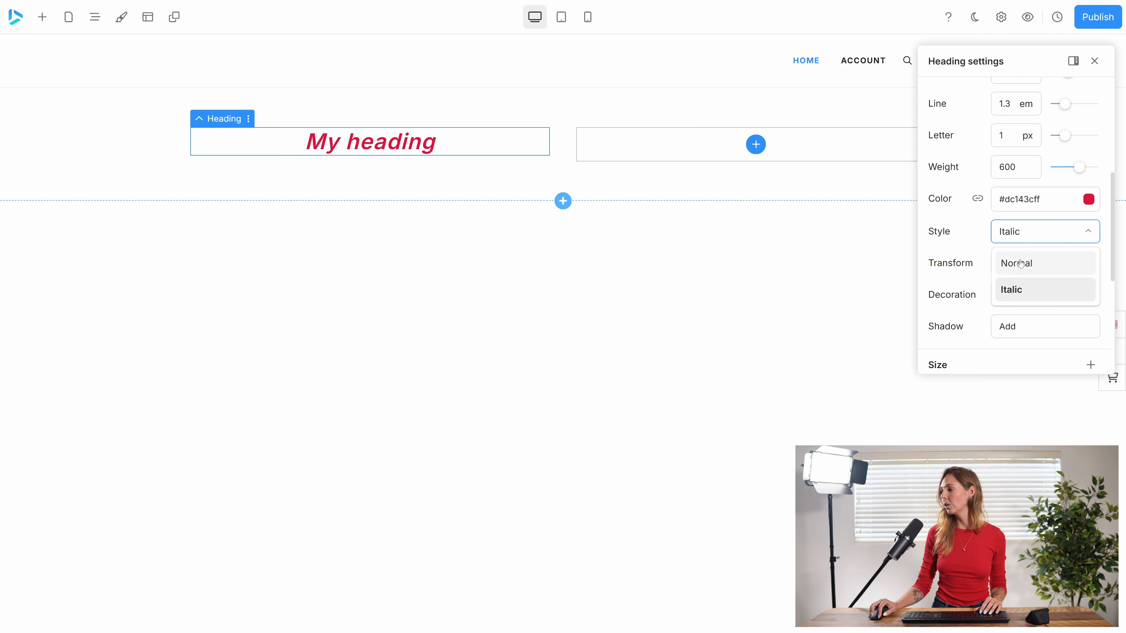
left_click(1020, 261)
Step: Try the Uppercase transform on the heading text and settle on Capitalize
left_click(1020, 264)
left_click(1035, 323)
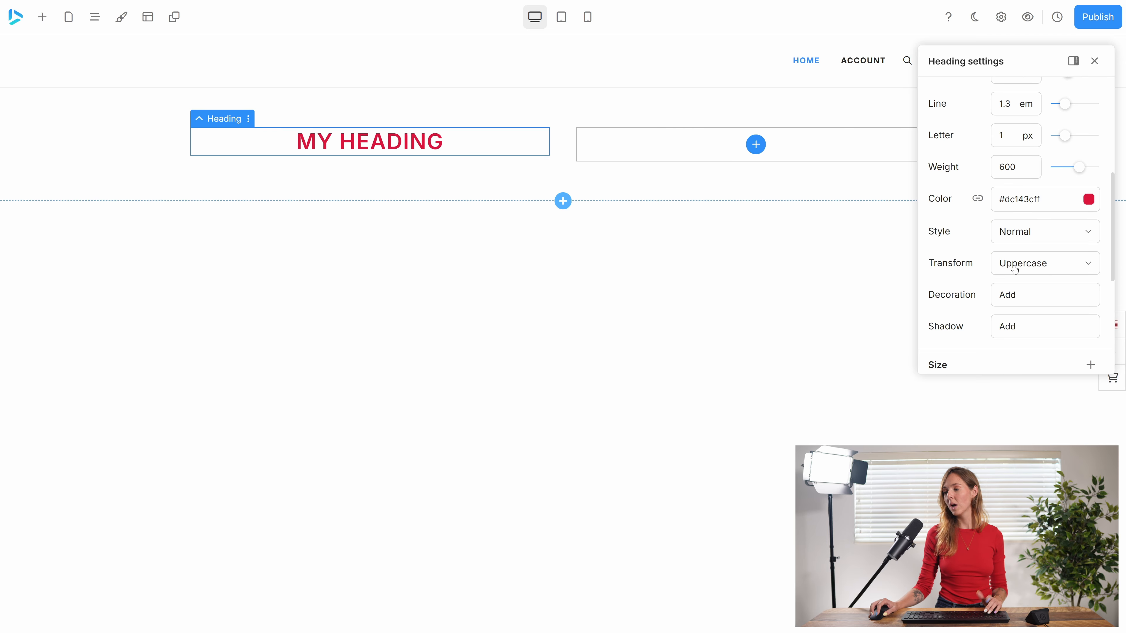
left_click(1034, 271)
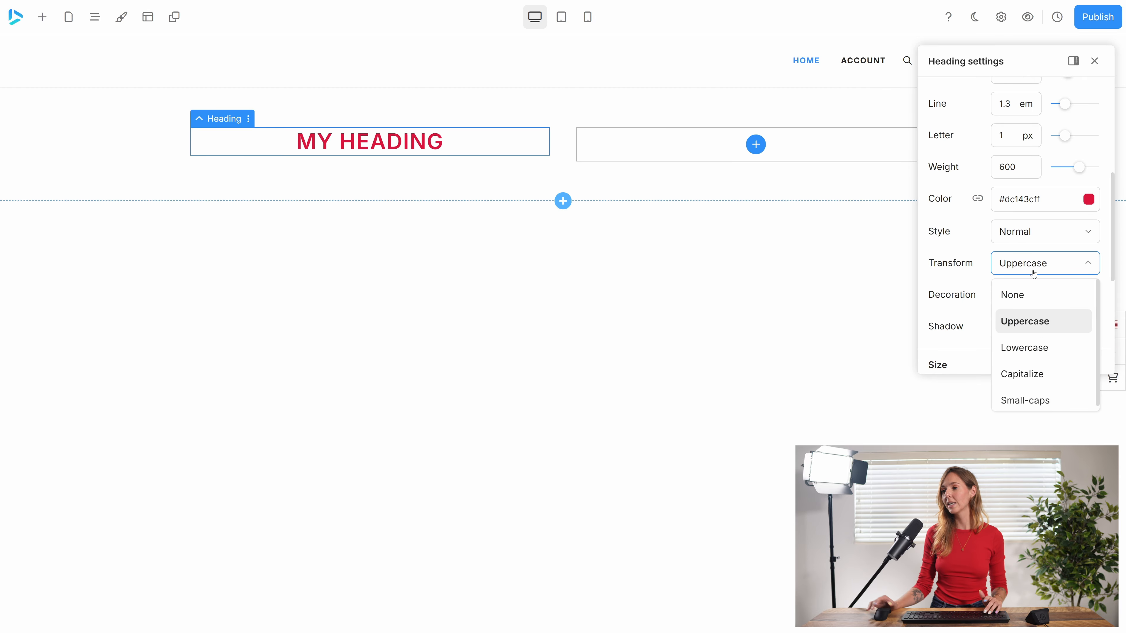
left_click(1035, 373)
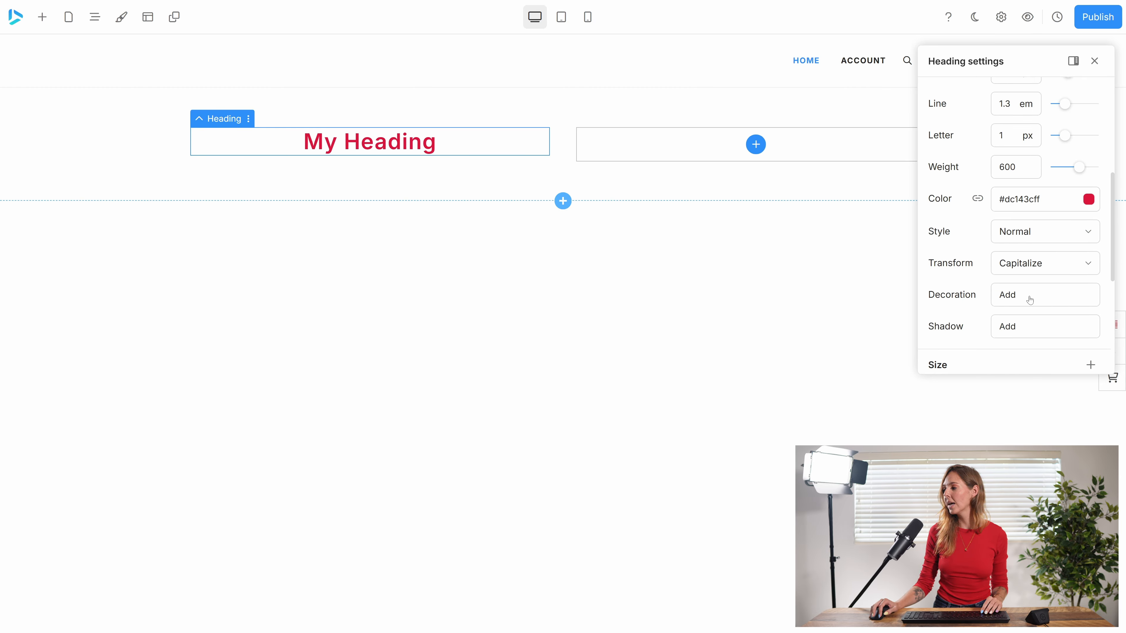
Step: Add a text decoration to the heading, trying Overline and settling on the Line-through type with a Solid line
left_click(1030, 300)
left_click(836, 252)
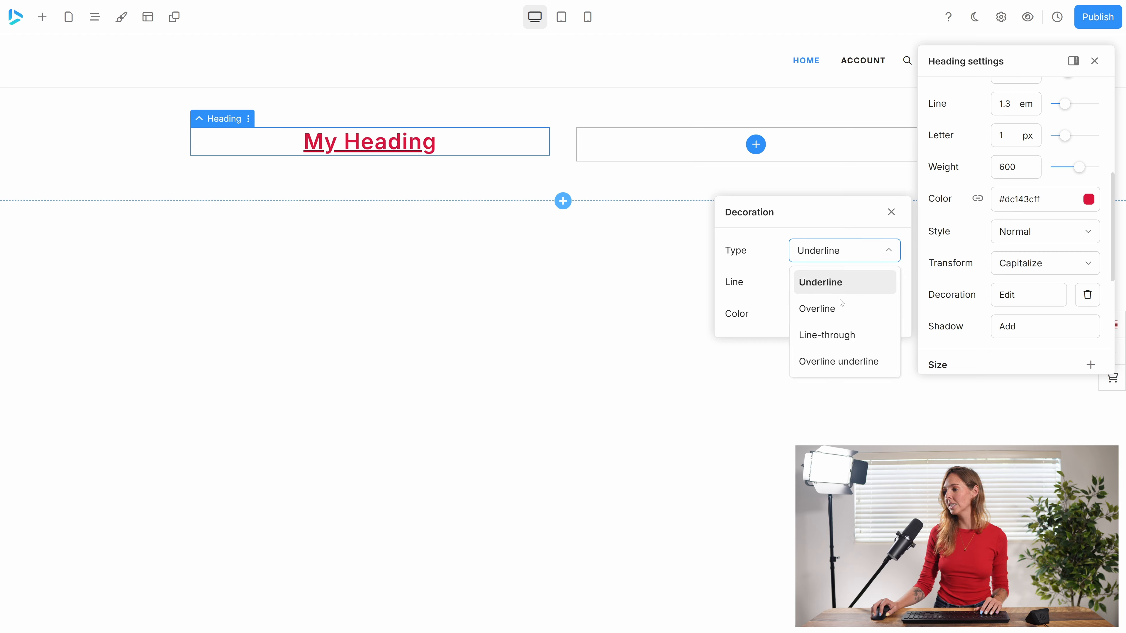
left_click(833, 307)
left_click(827, 254)
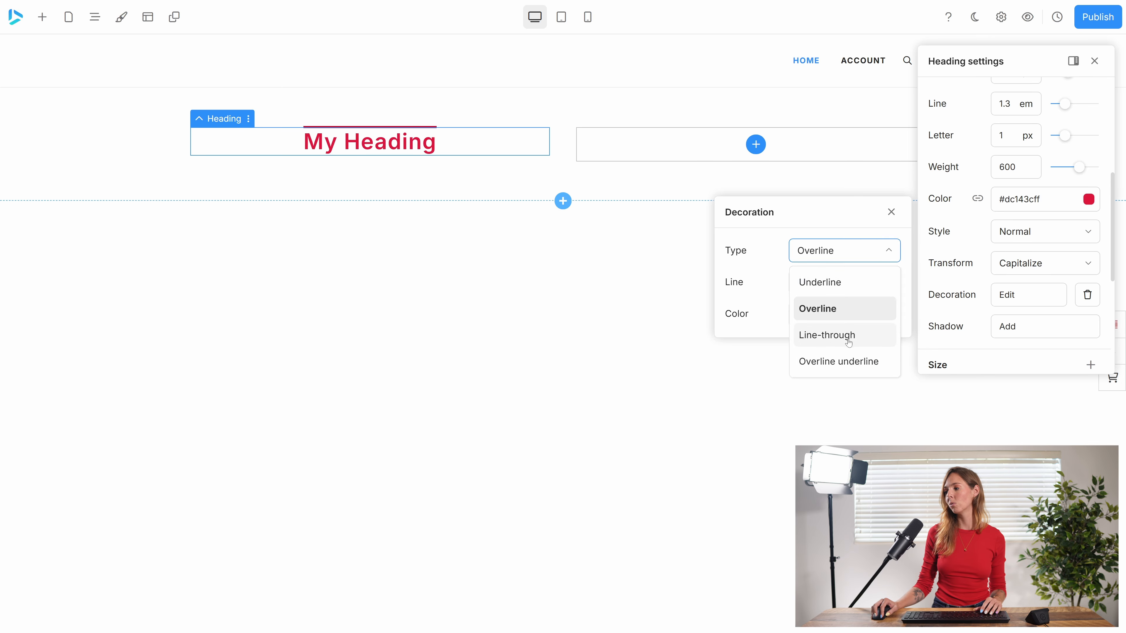
left_click(829, 334)
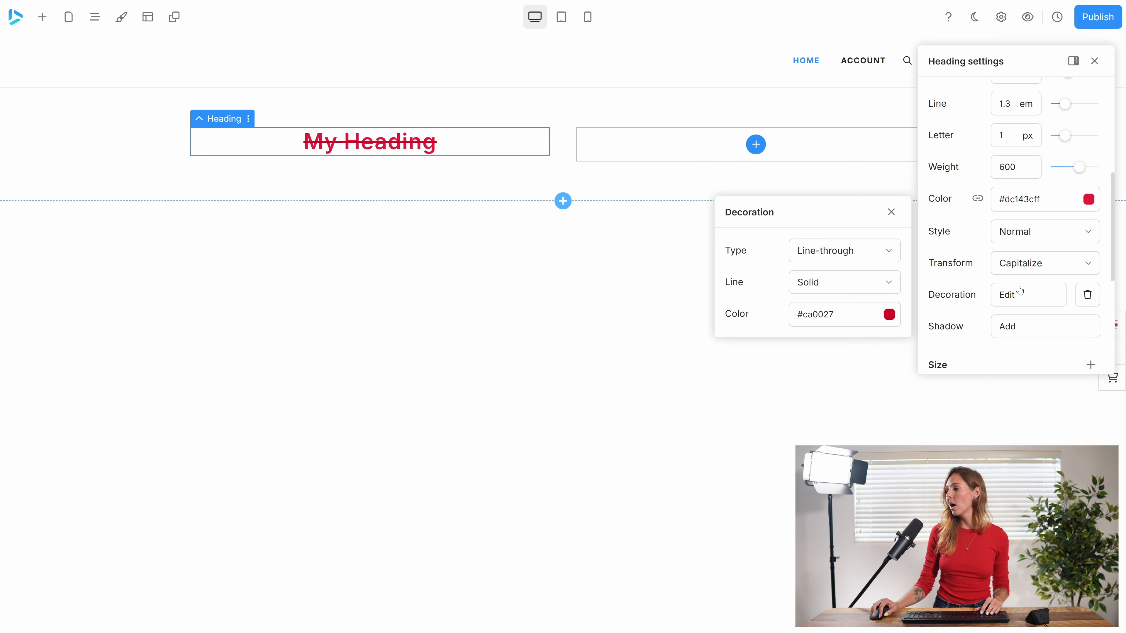
left_click(842, 284)
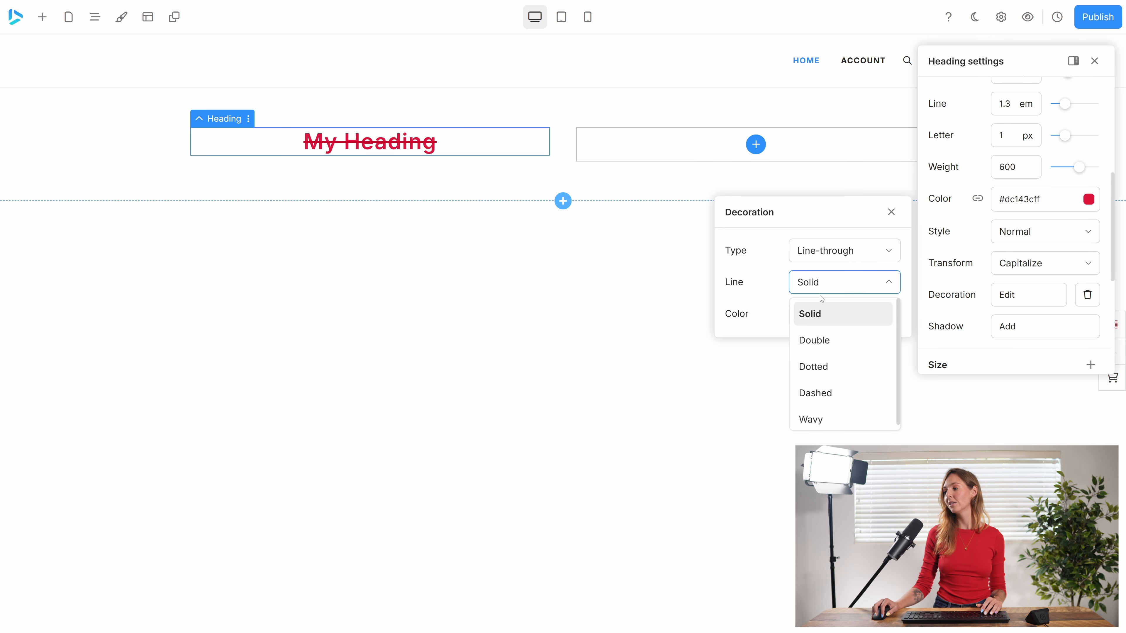
left_click(819, 312)
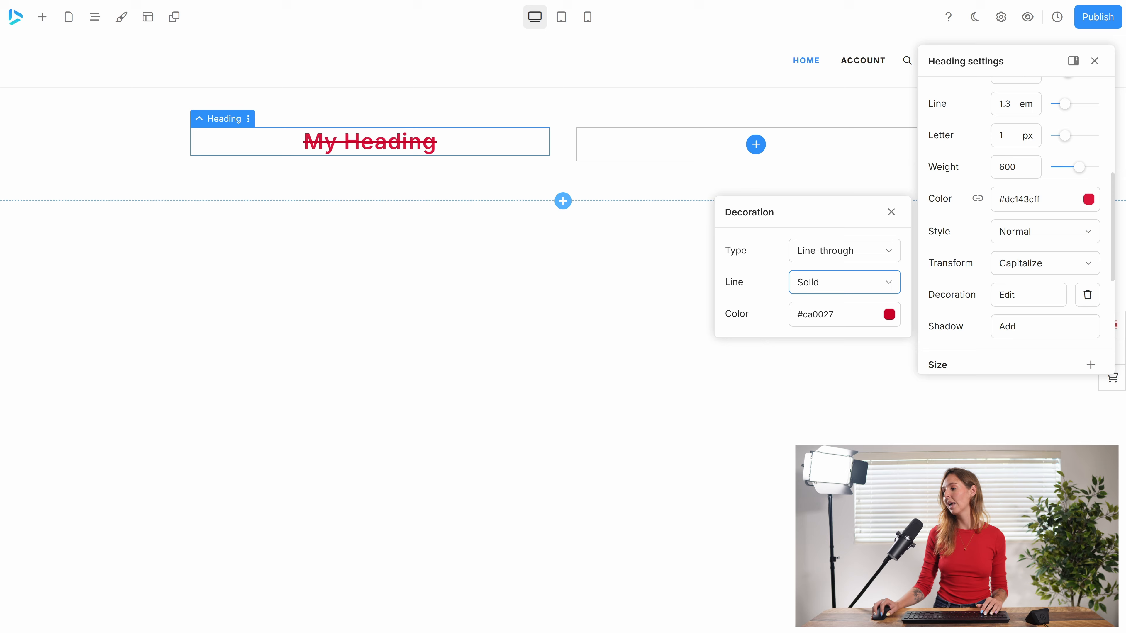
Step: Add a text shadow to the heading with 5 px X and Y offsets, 20 px blur and color #ca0027
left_click(891, 212)
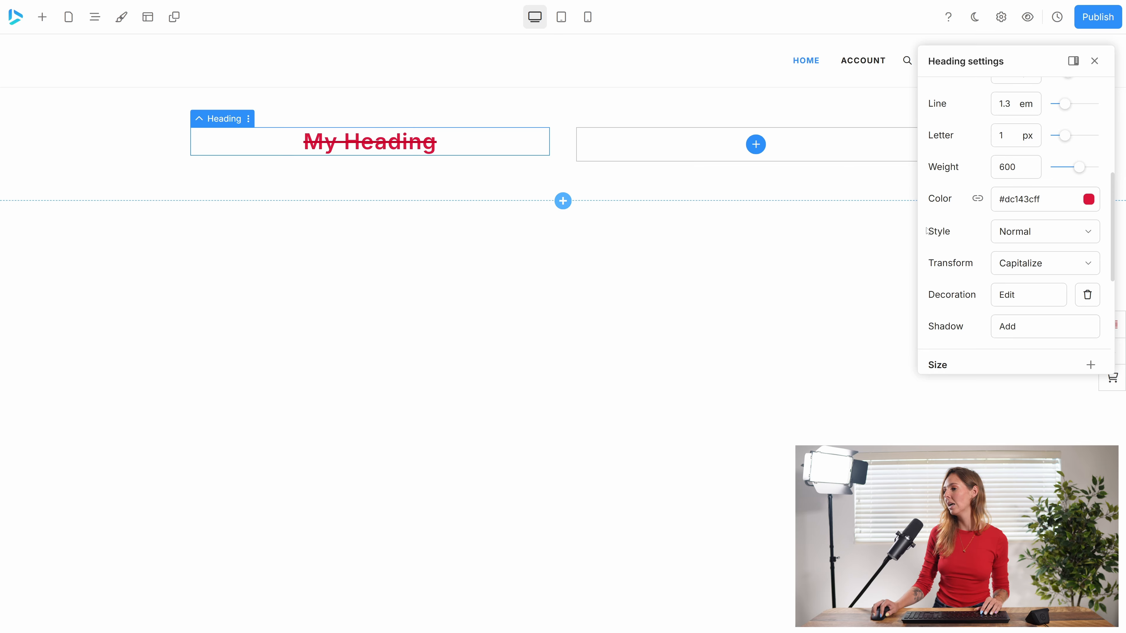
left_click(1017, 328)
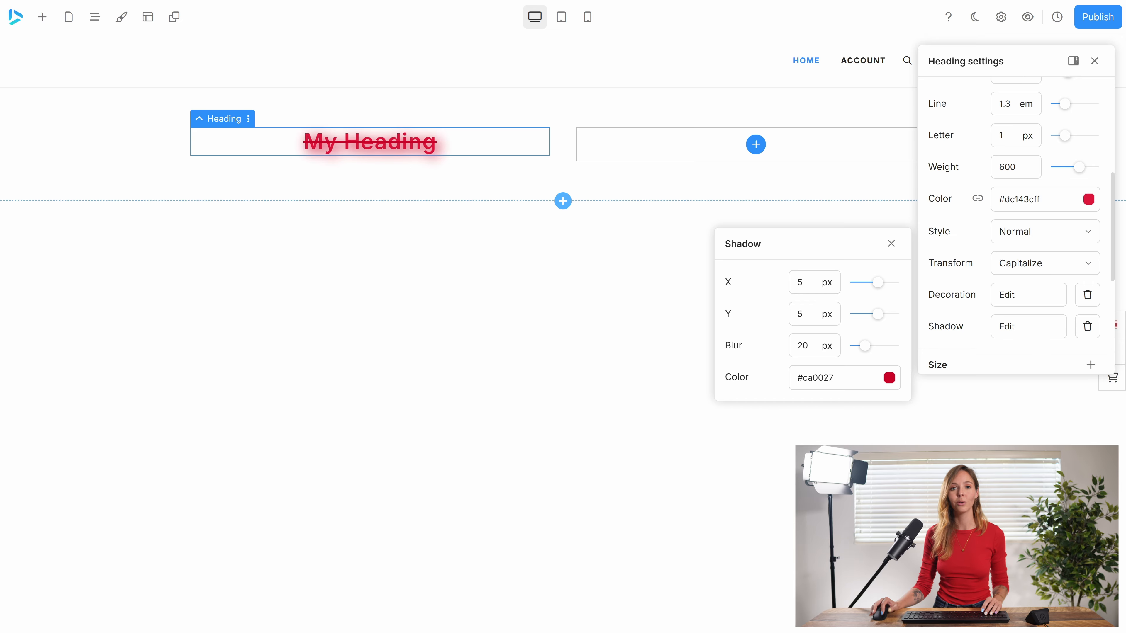
left_click(891, 243)
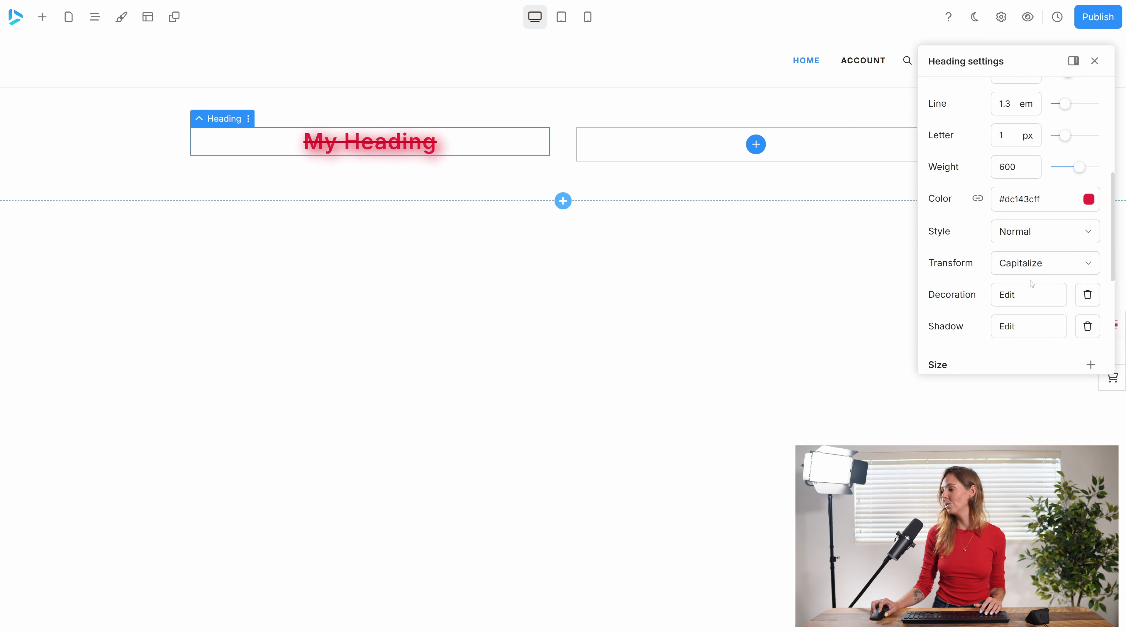
Step: Try the Fixed width on the heading and return it to Fill parent with the max width at 100%
scroll(1011, 270, "down", 4)
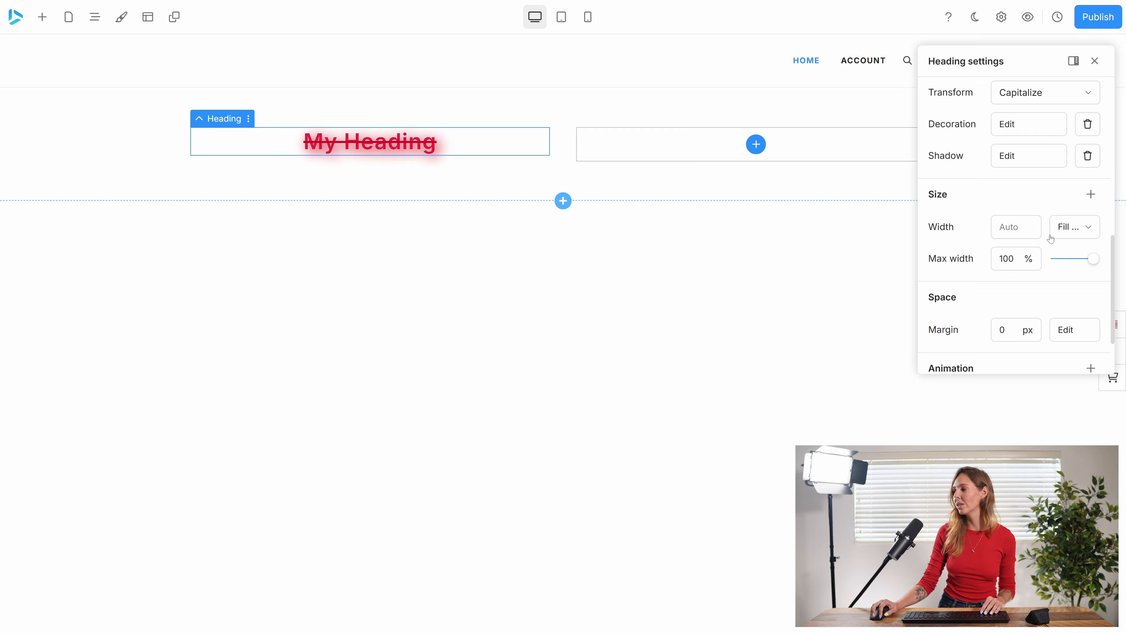
left_click(1072, 228)
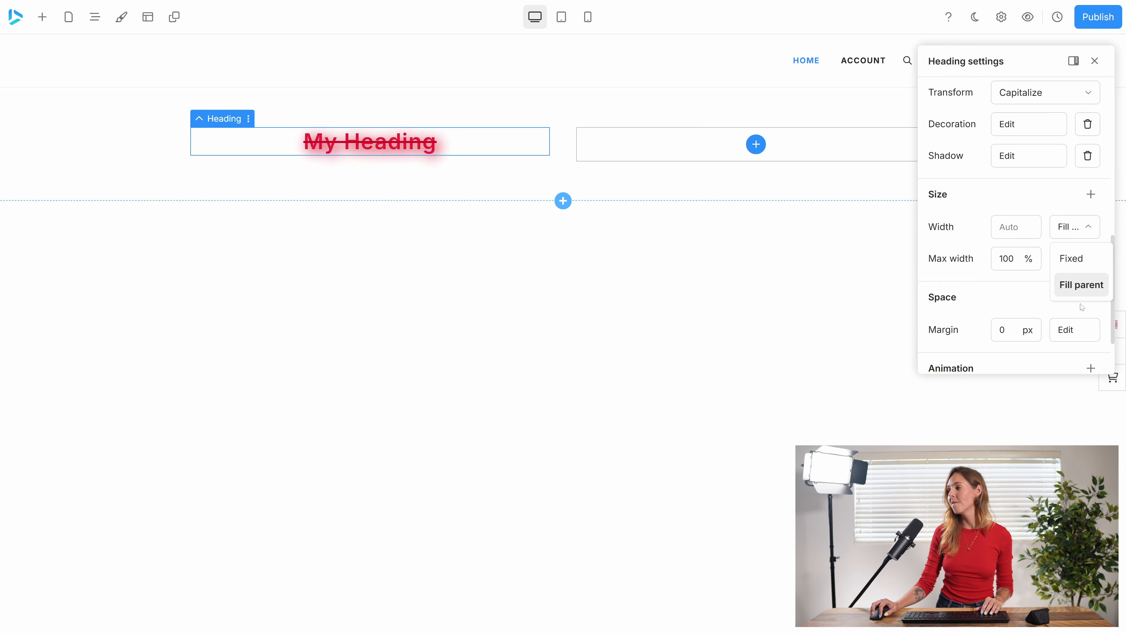
left_click(1075, 260)
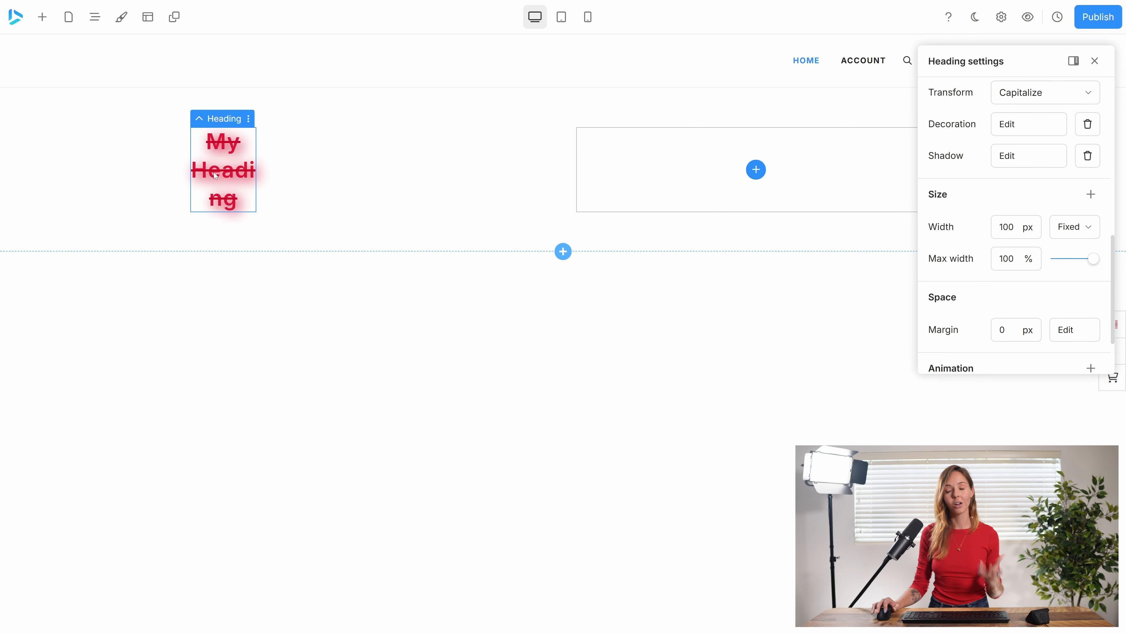
left_click(1070, 228)
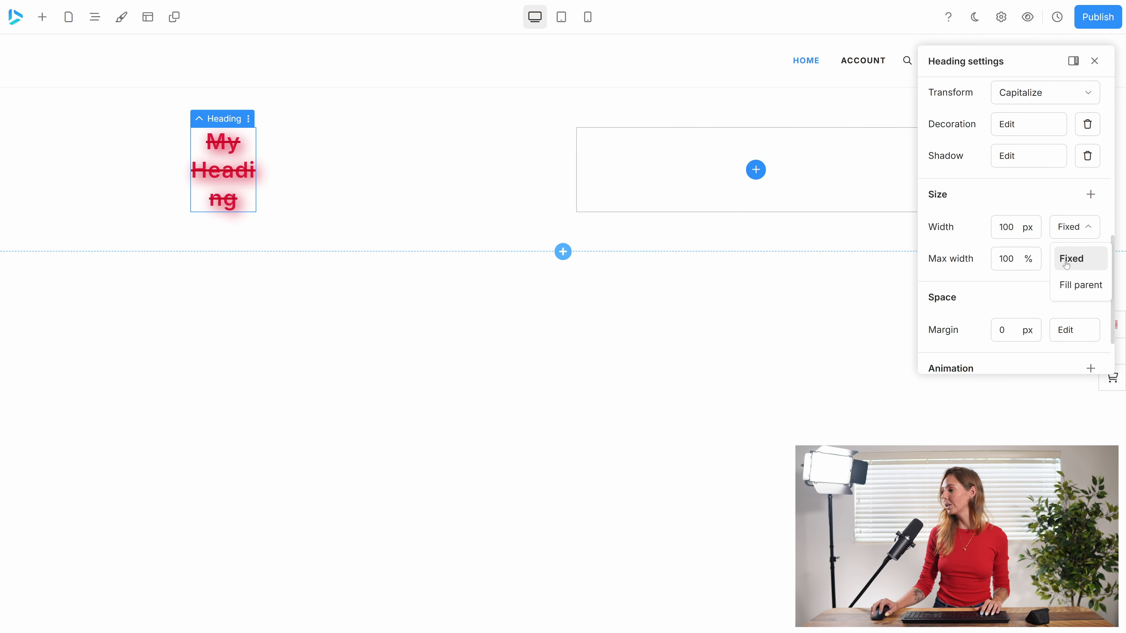
left_click(1064, 286)
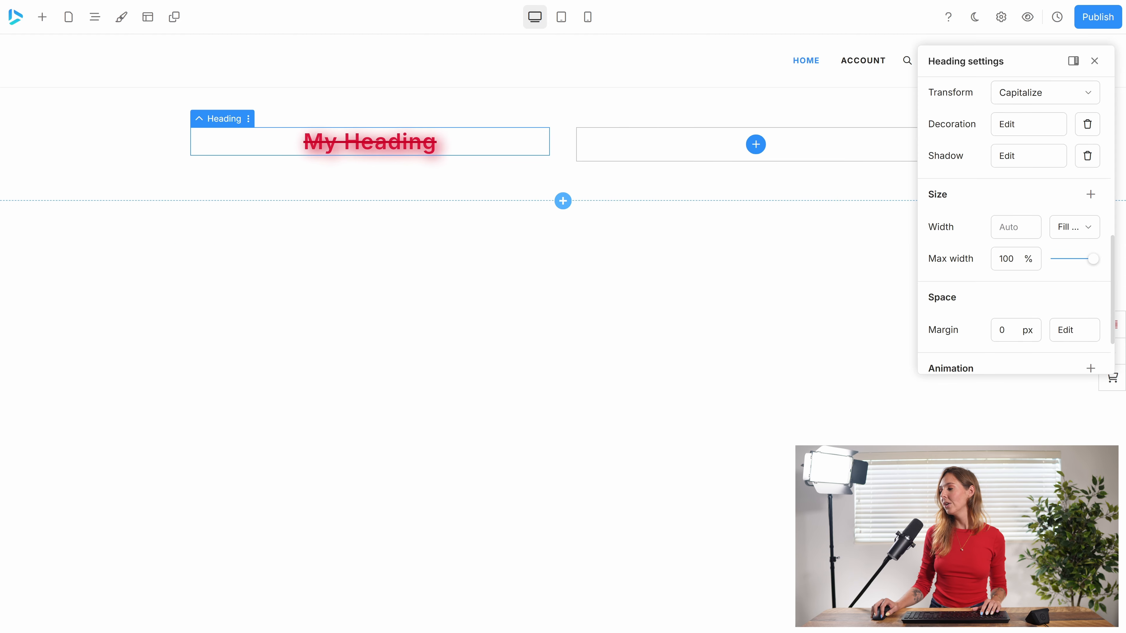
mouse_move(1091, 258)
left_mouse_down()
mouse_move(1056, 261)
mouse_move(1107, 262)
mouse_move(1047, 262)
mouse_move(1107, 259)
left_mouse_up()
Step: Try a 20 px margin on the heading and restore it to 0 px
scroll(1014, 279, "down", 3)
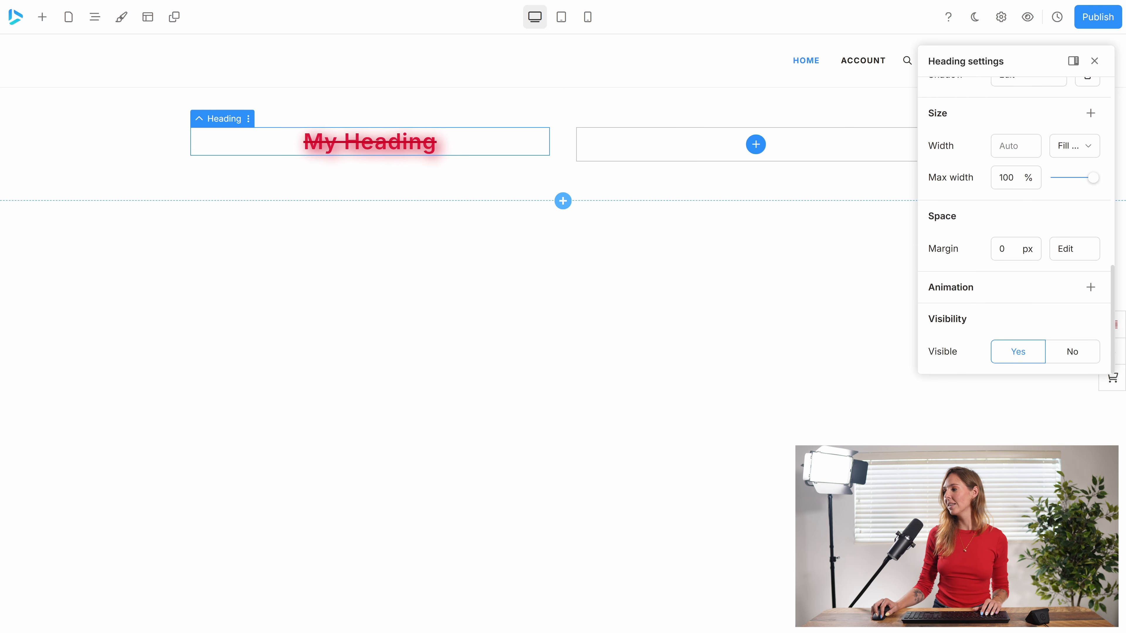
type("2")
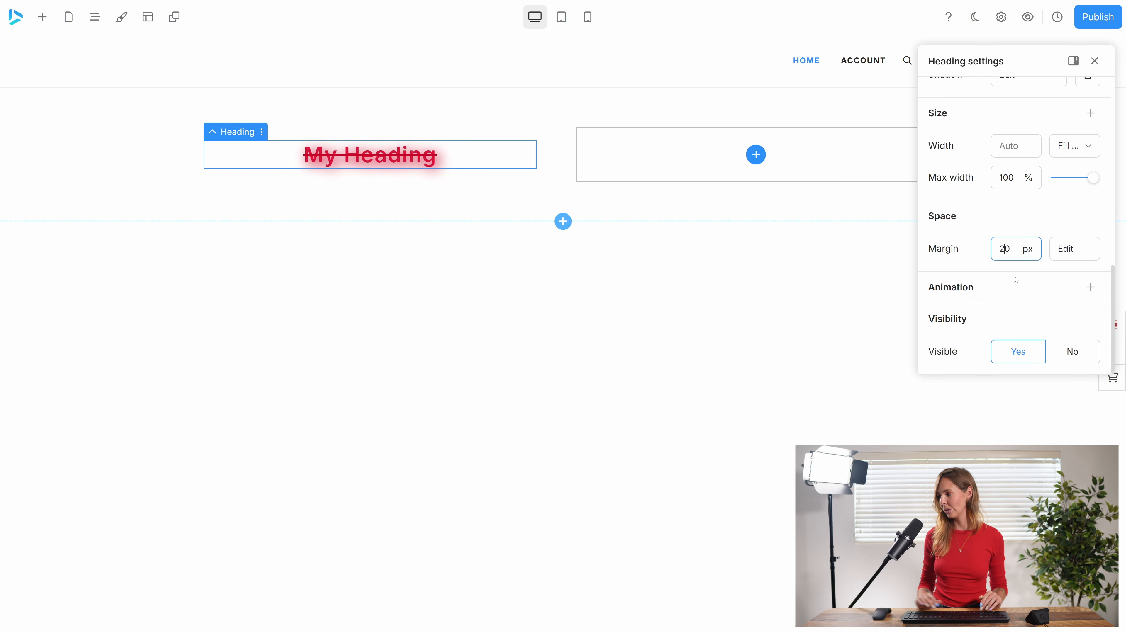
key("BackSpace")
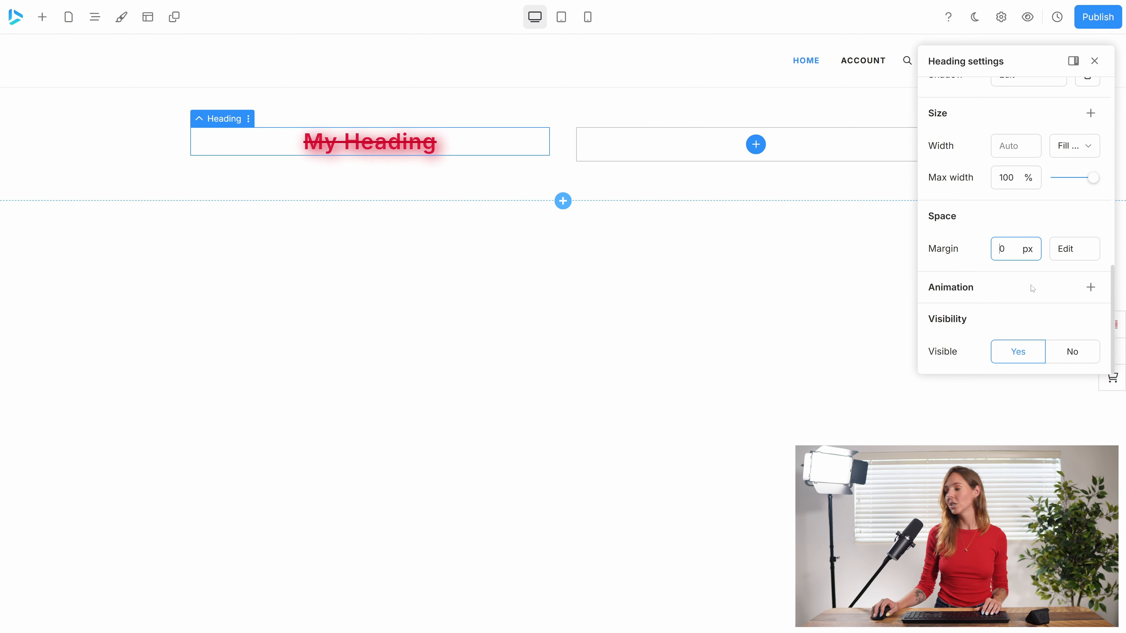
Step: Add an animation to the heading, trying the Bounce style and settling on Zoom
left_click(1090, 287)
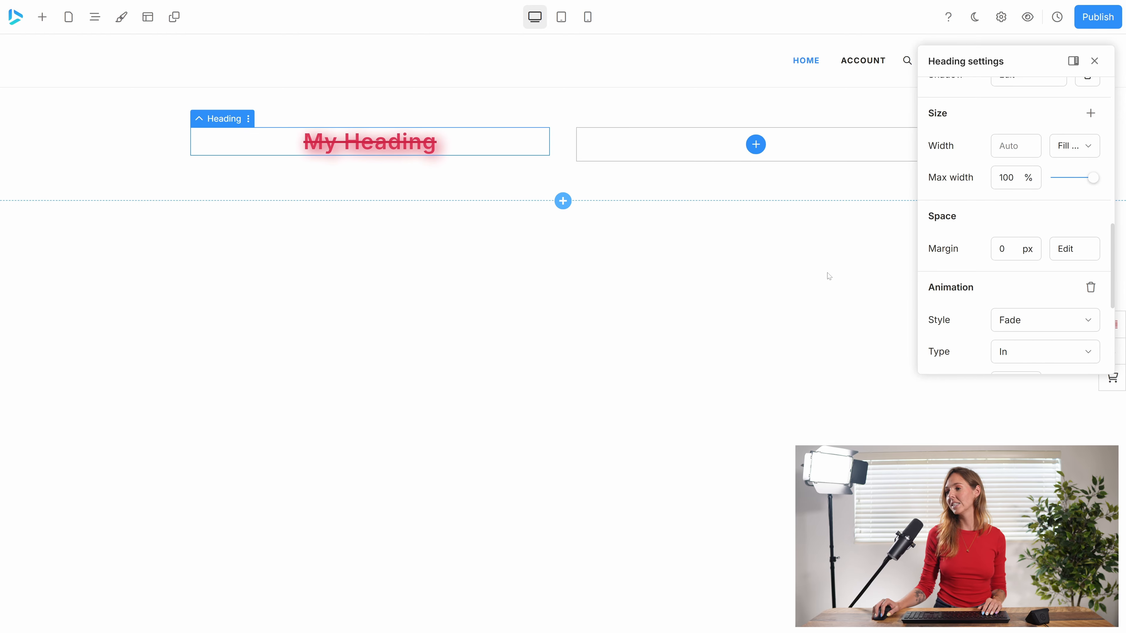
left_click(1029, 325)
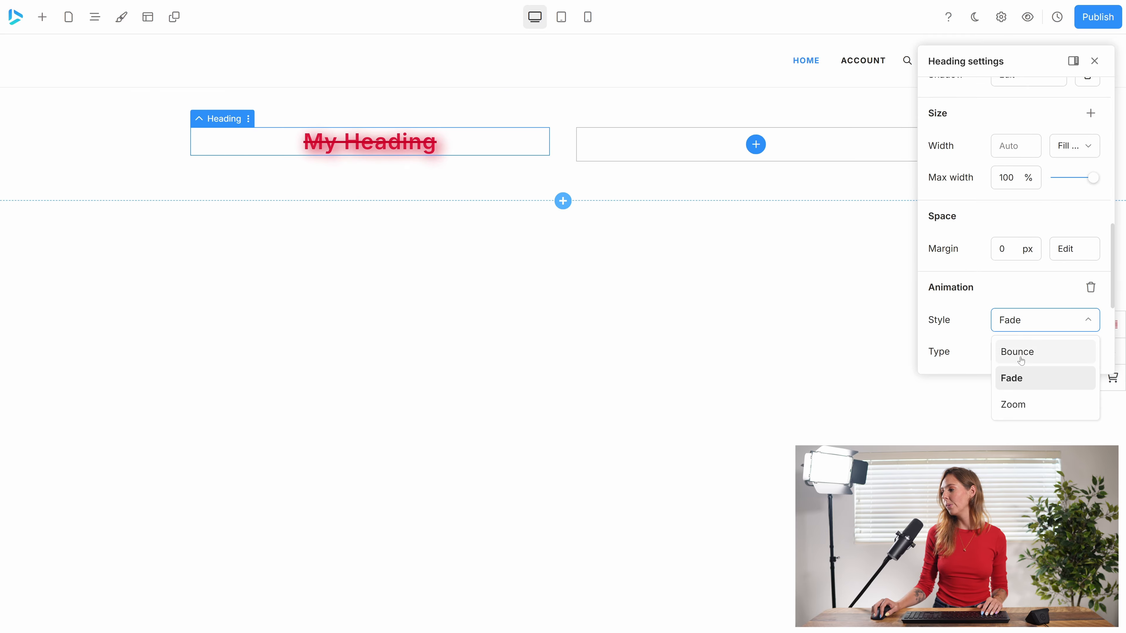
left_click(1027, 351)
left_click(1024, 328)
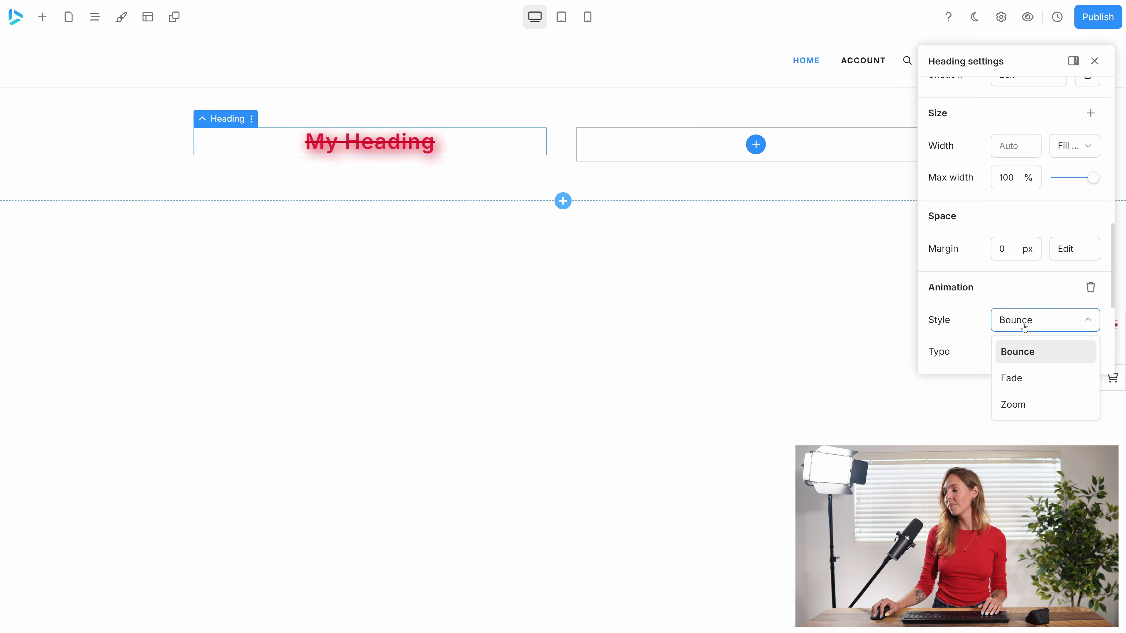
left_click(1014, 403)
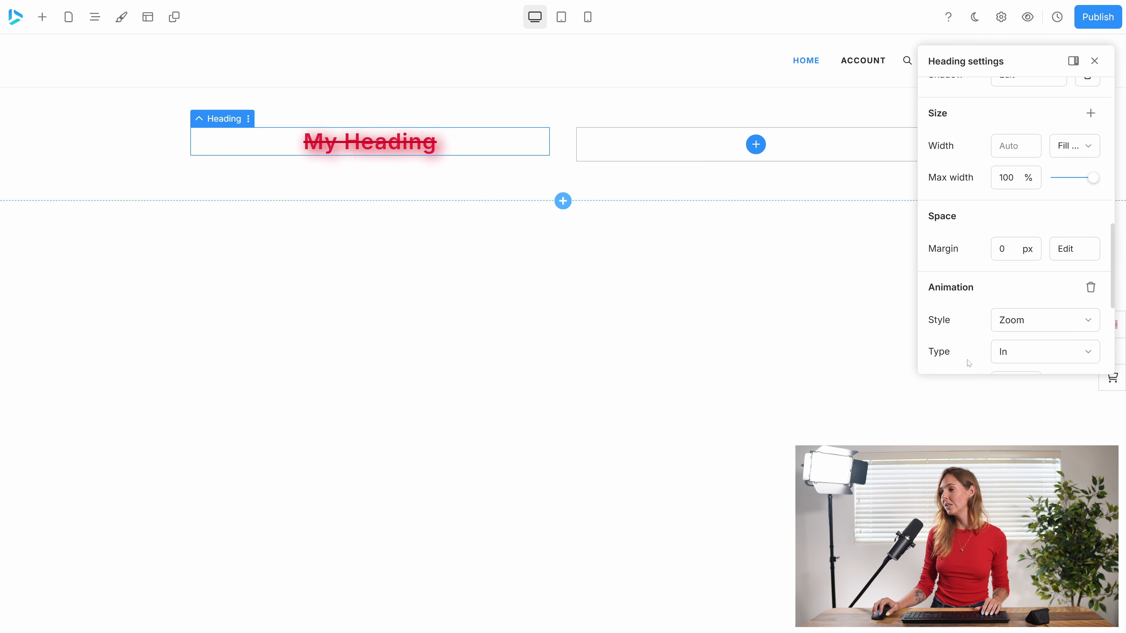
Step: Try the Out type for the heading's Zoom animation and return it to In
scroll(1010, 333, "down", 3)
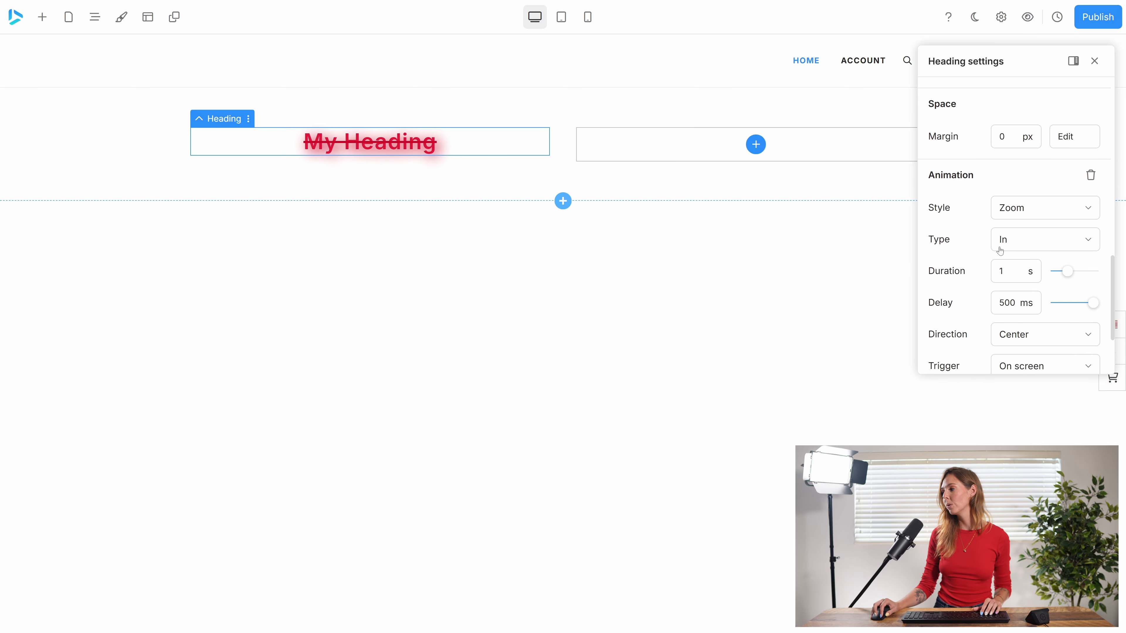
left_click(1007, 246)
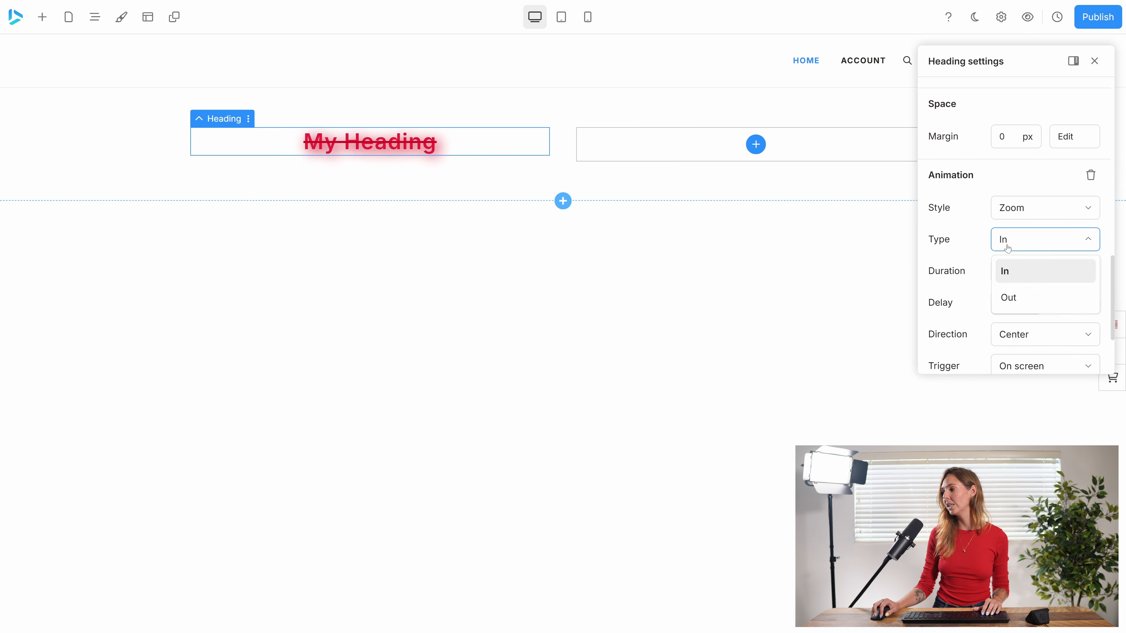
left_click(1019, 297)
left_click(1022, 247)
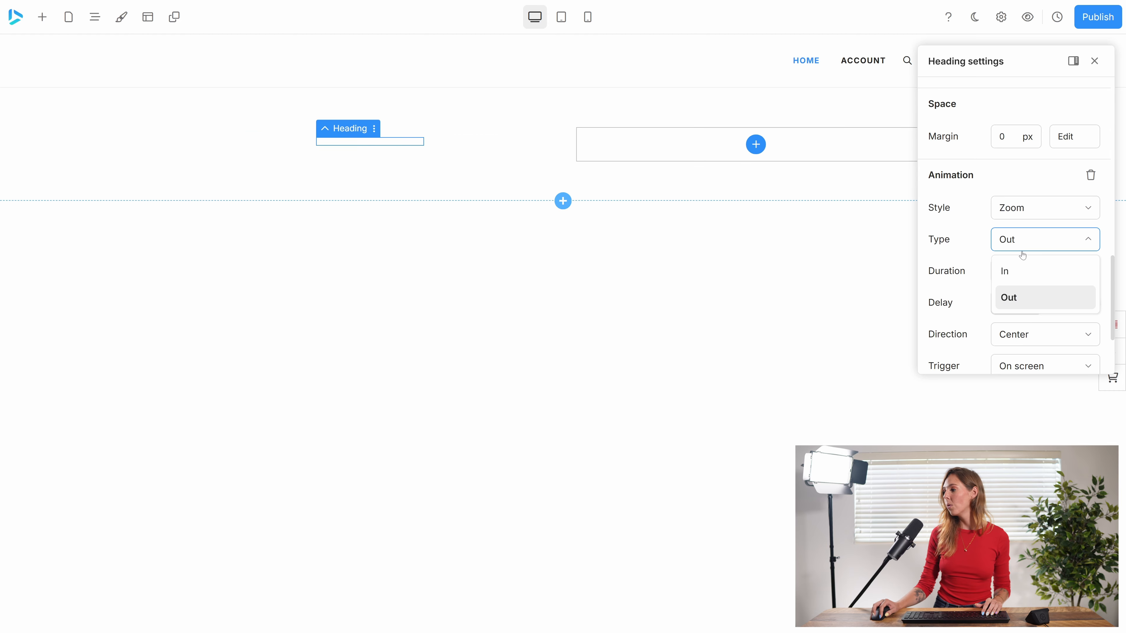
left_click(1021, 272)
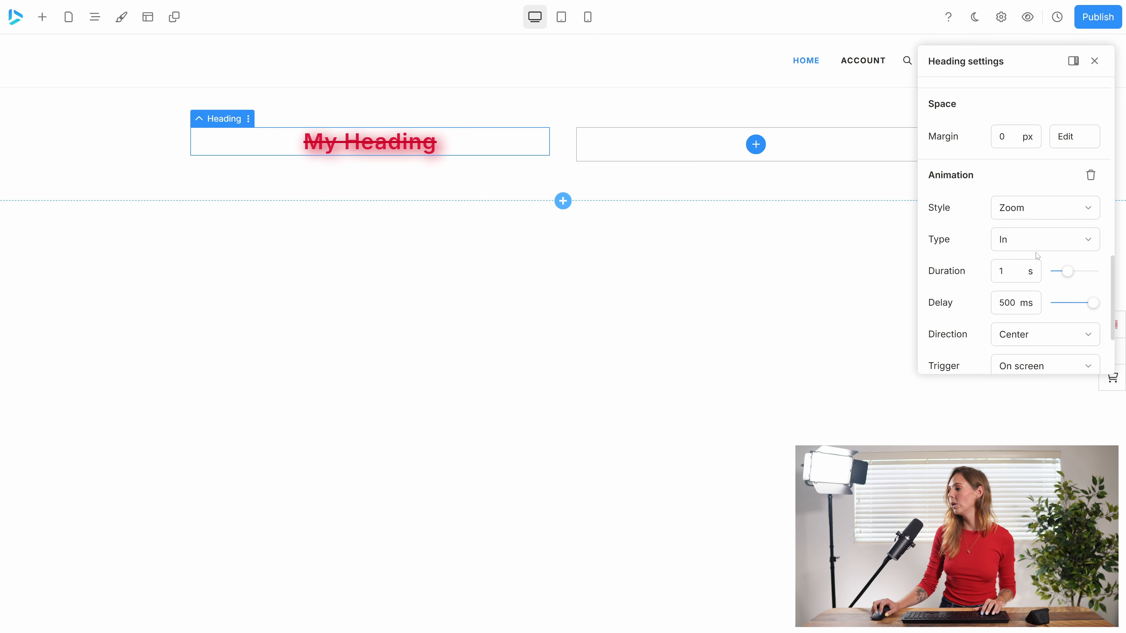
Step: Set the heading animation's duration to 0.6 s and its delay to 10 ms
scroll(1032, 257, "down", 2)
mouse_move(1072, 218)
left_mouse_down()
mouse_move(1083, 215)
mouse_move(1063, 216)
left_mouse_up()
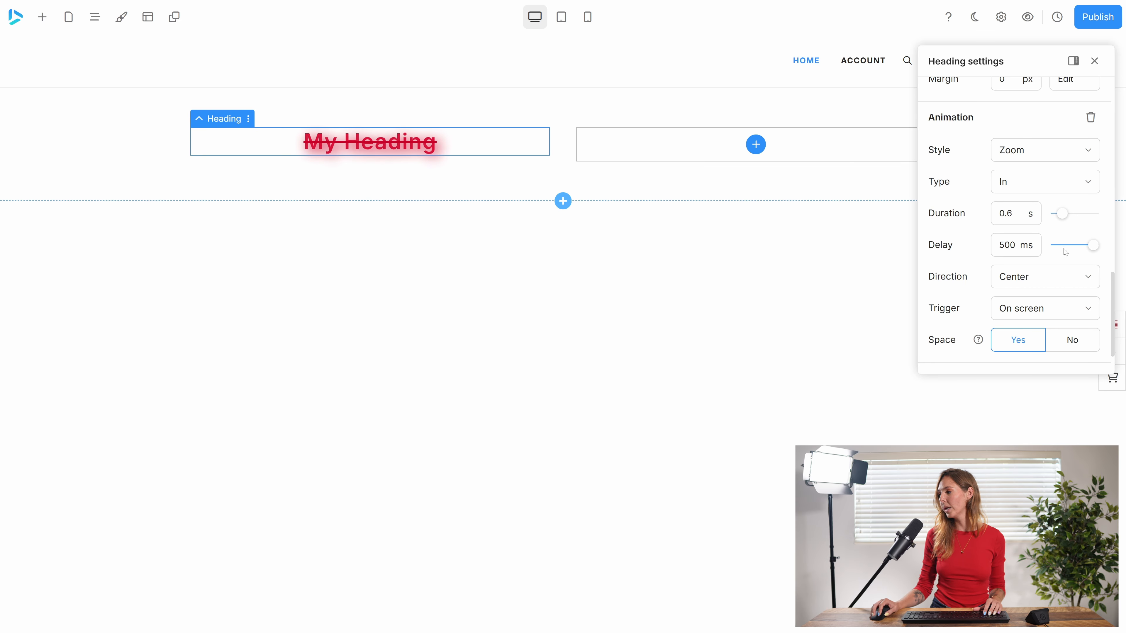
left_click_drag(1093, 247, 1074, 246)
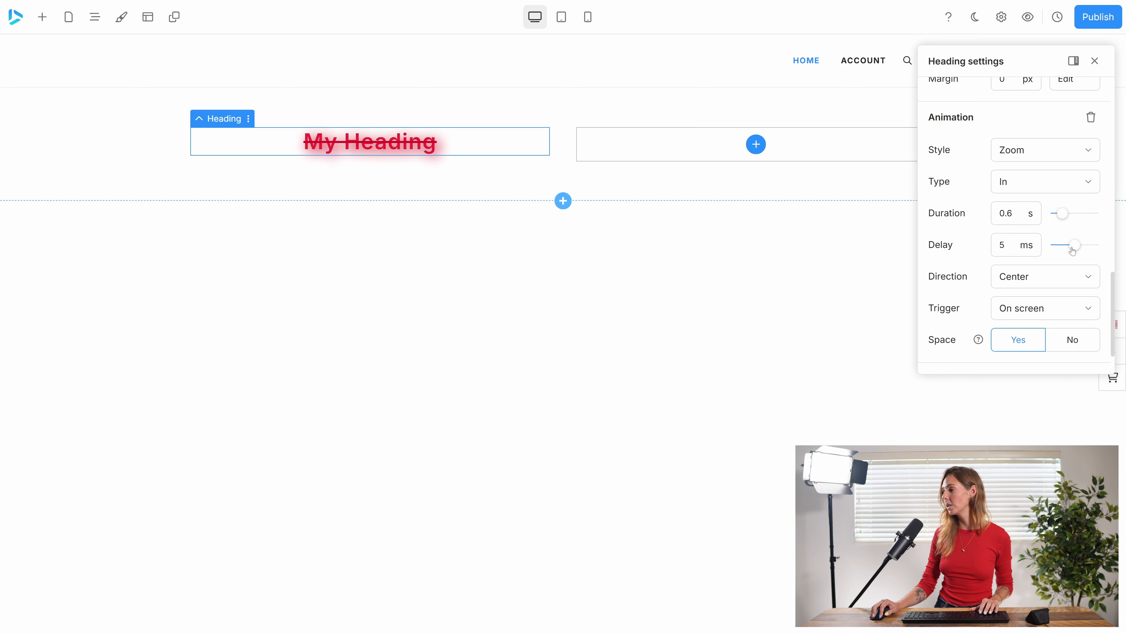
left_click_drag(1075, 245, 1093, 245)
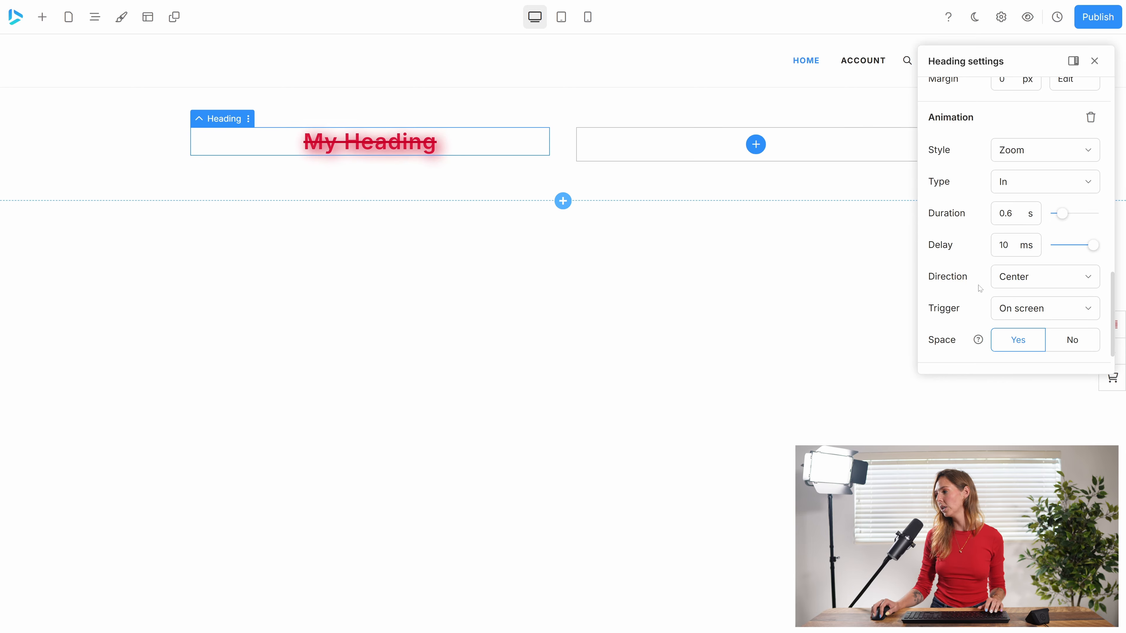
Step: Examine the Direction and Trigger options of the heading's animation, leaving them at Center and On screen
left_click(1048, 279)
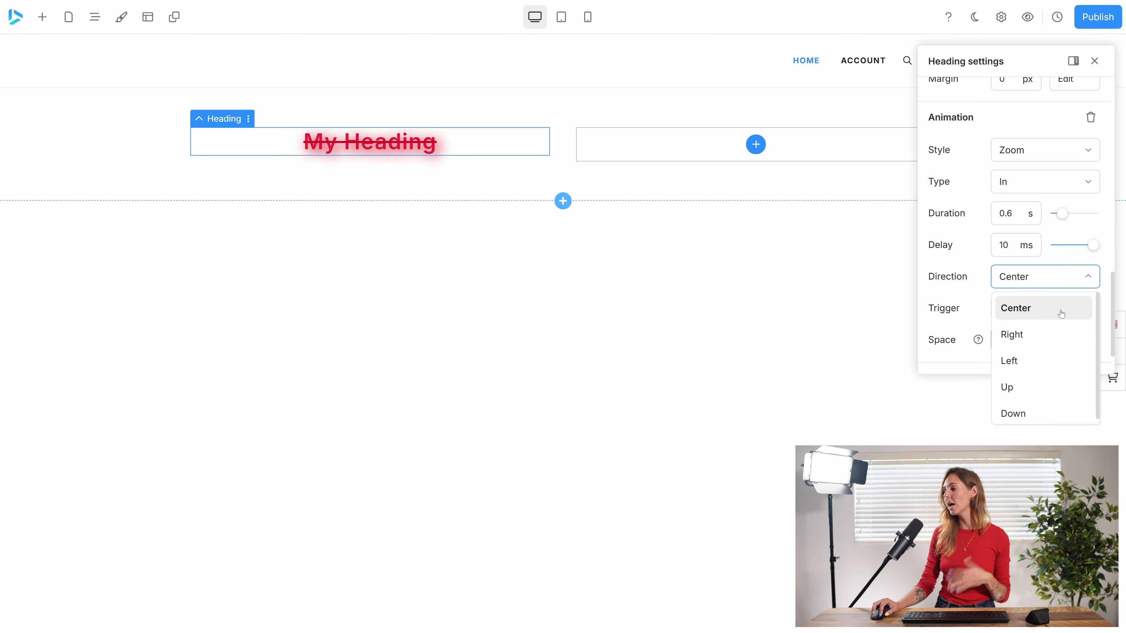
left_click(1062, 286)
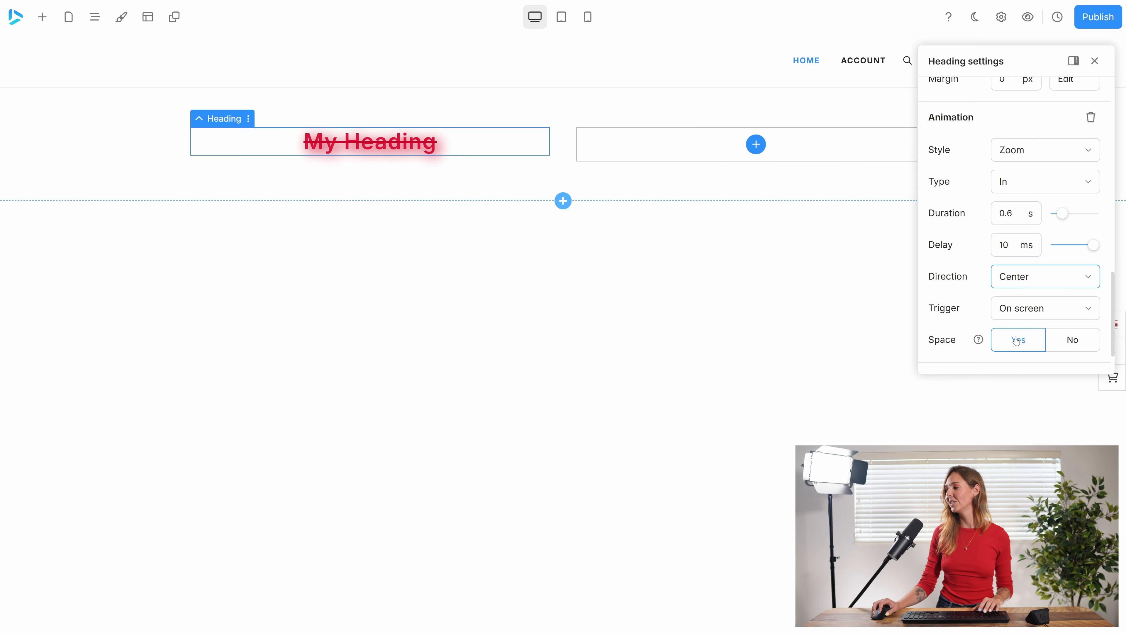
left_click(1043, 312)
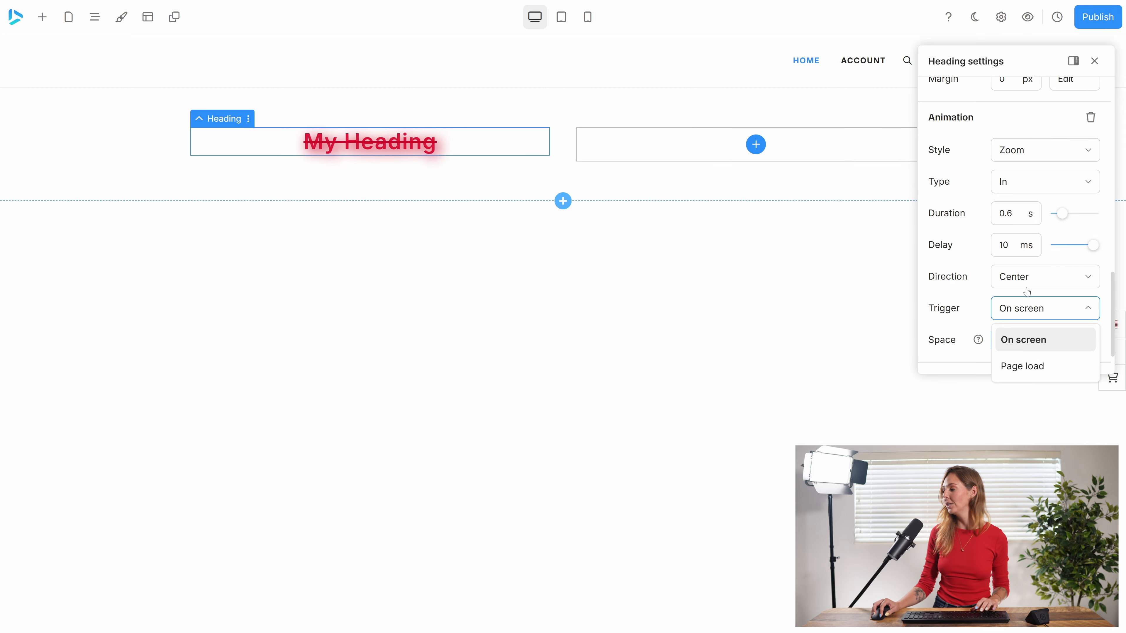
left_click(1048, 312)
scroll(985, 260, "down", 2)
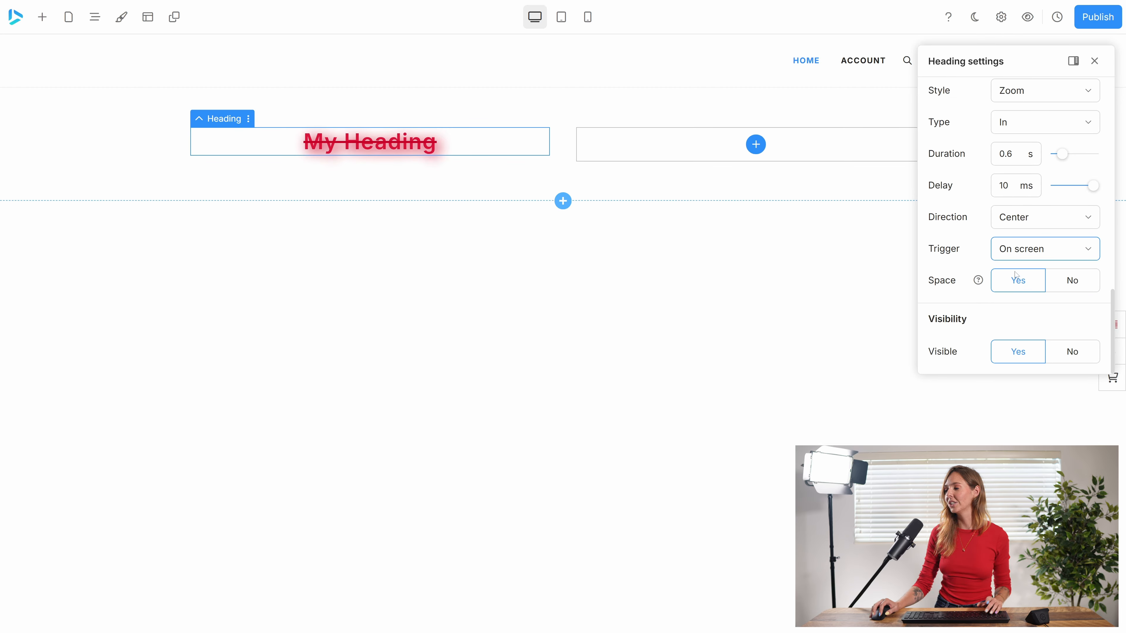
Step: Check what the animation's Space option means, try it as No and return it to Yes
mouse_move(979, 280)
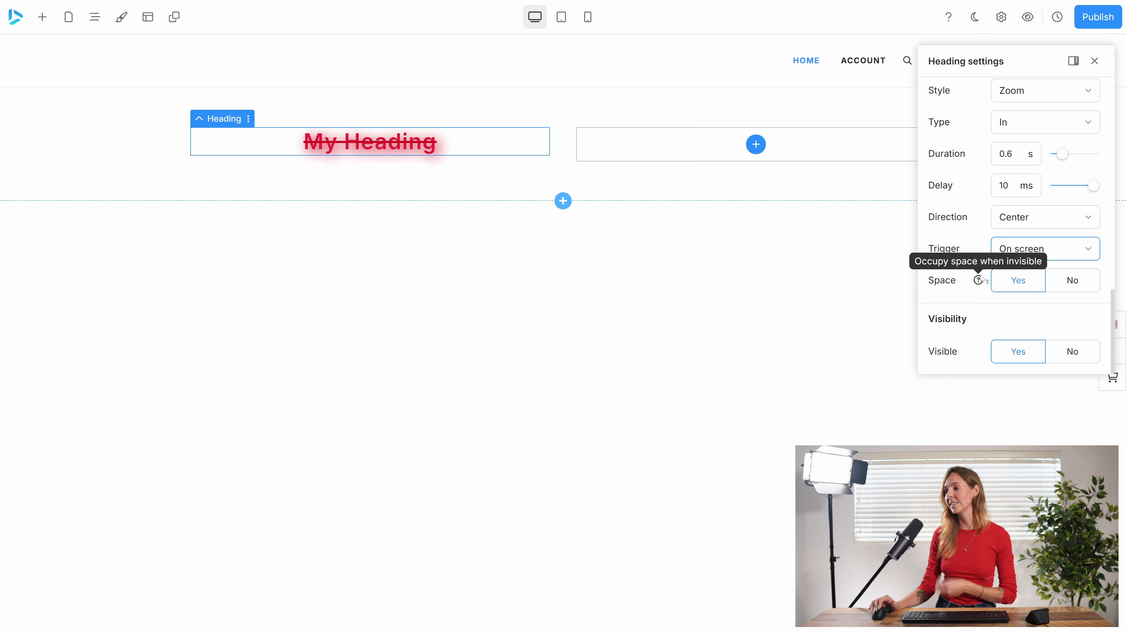
left_click(1057, 281)
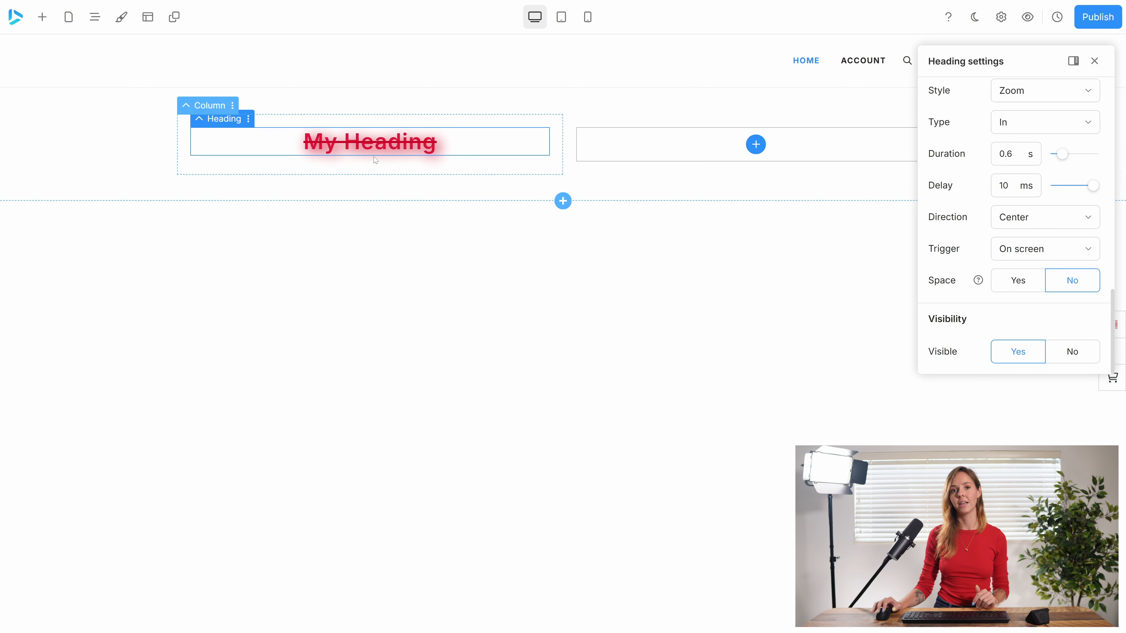
left_click(1016, 284)
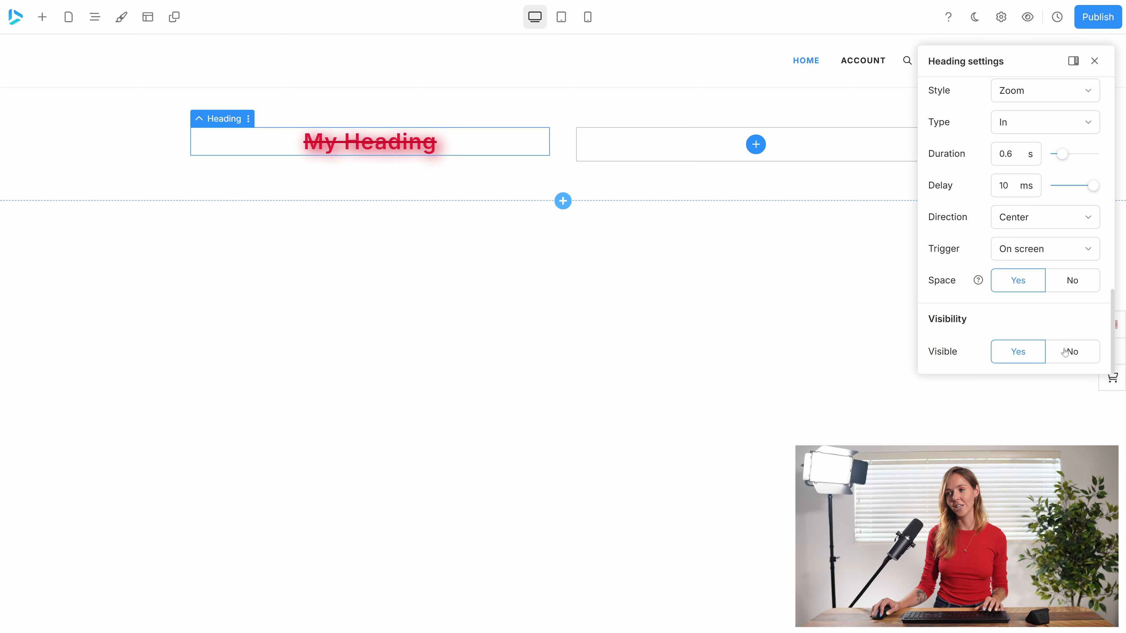
Step: Add an Image element to the empty second column beside the heading
scroll(958, 179, "up", 1)
scroll(956, 180, "up", 10)
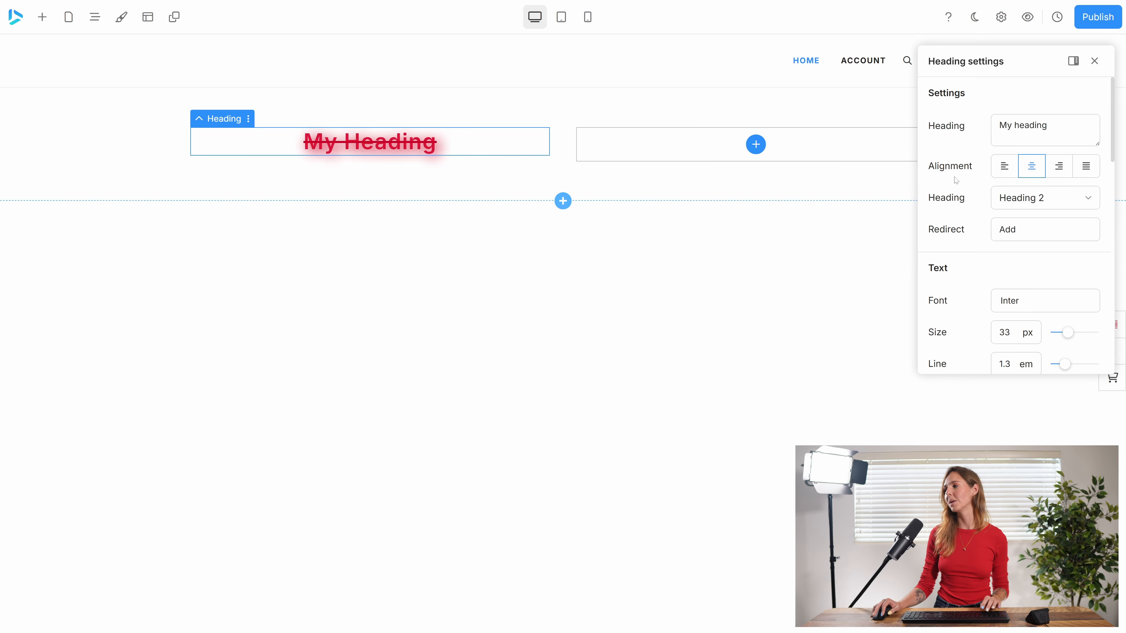
left_click(756, 145)
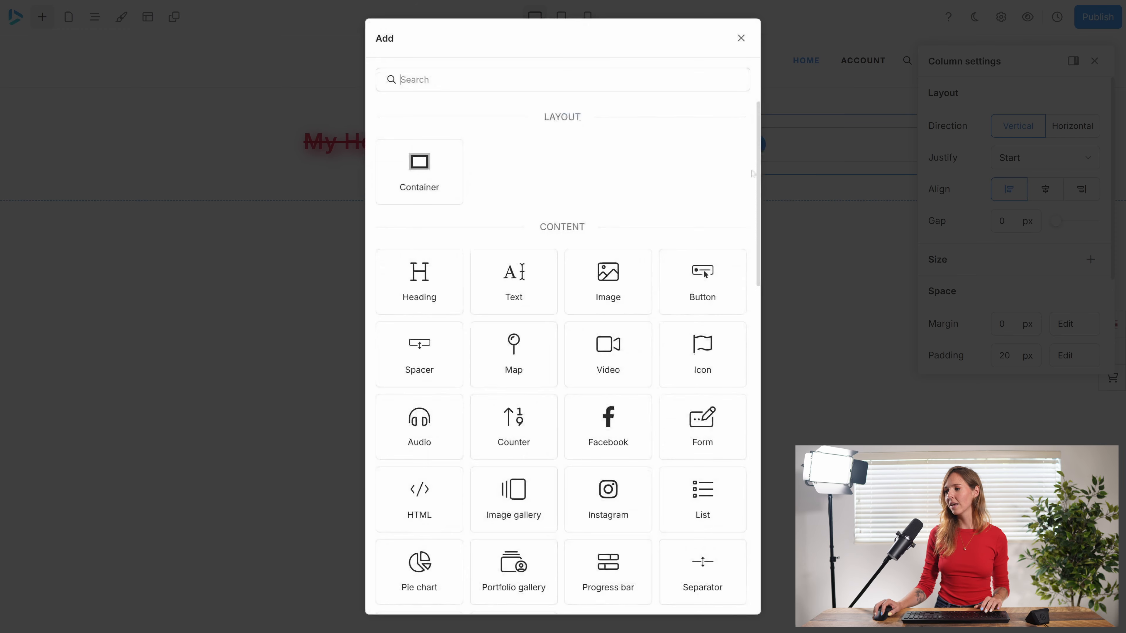
left_click(609, 279)
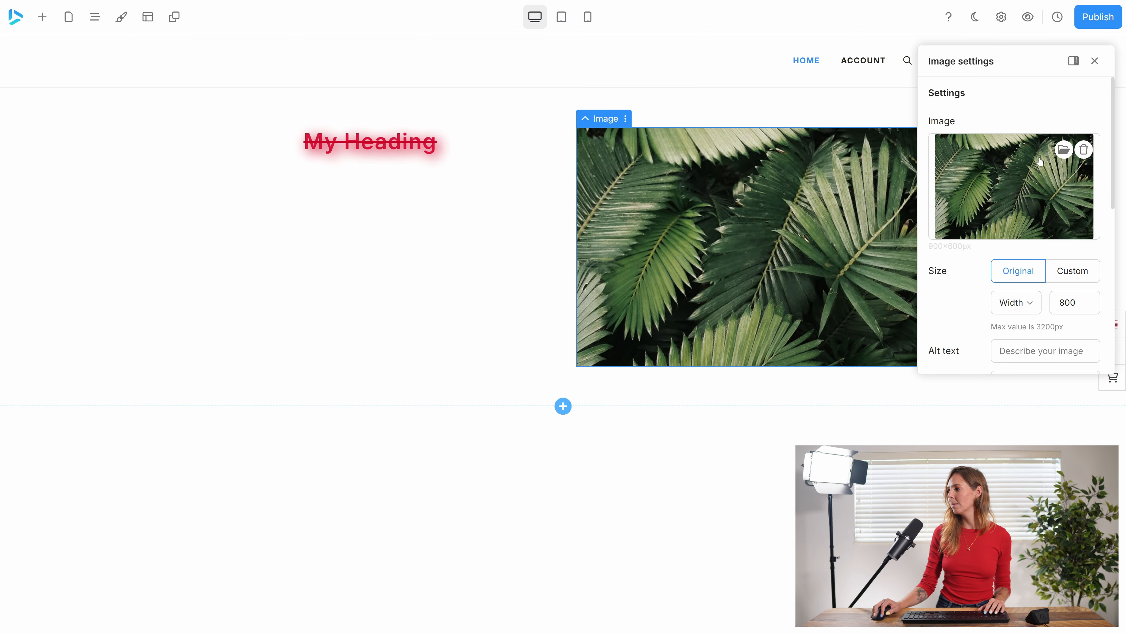
Step: Replace the image with the blue-eyed white-and-grey cat photo found by searching the media gallery for "cat"
left_click(1064, 149)
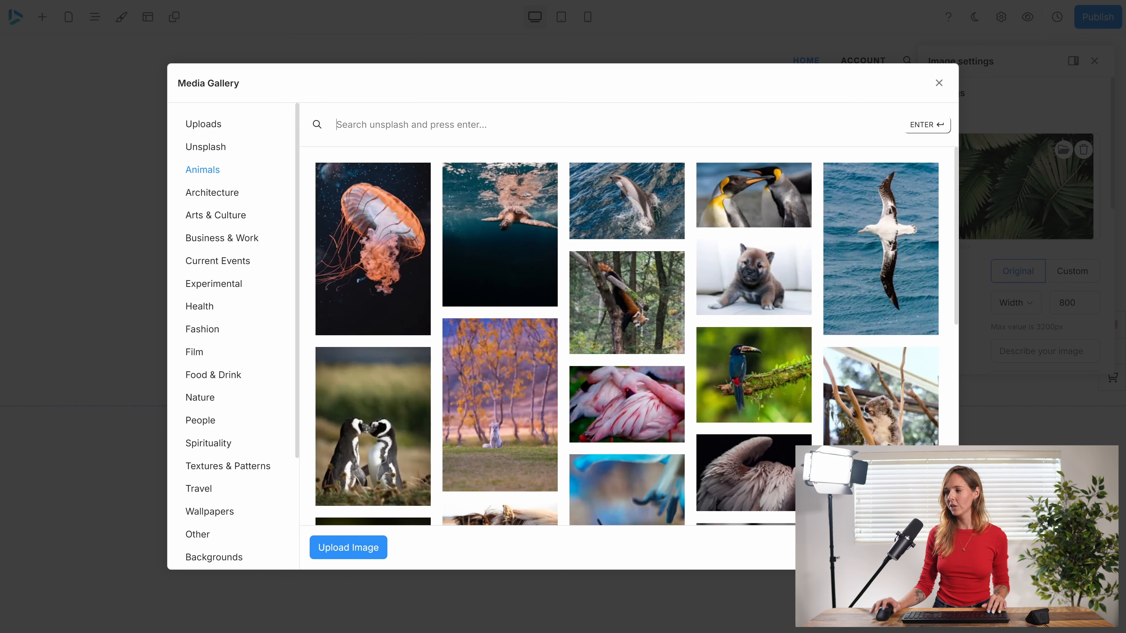
type("cat")
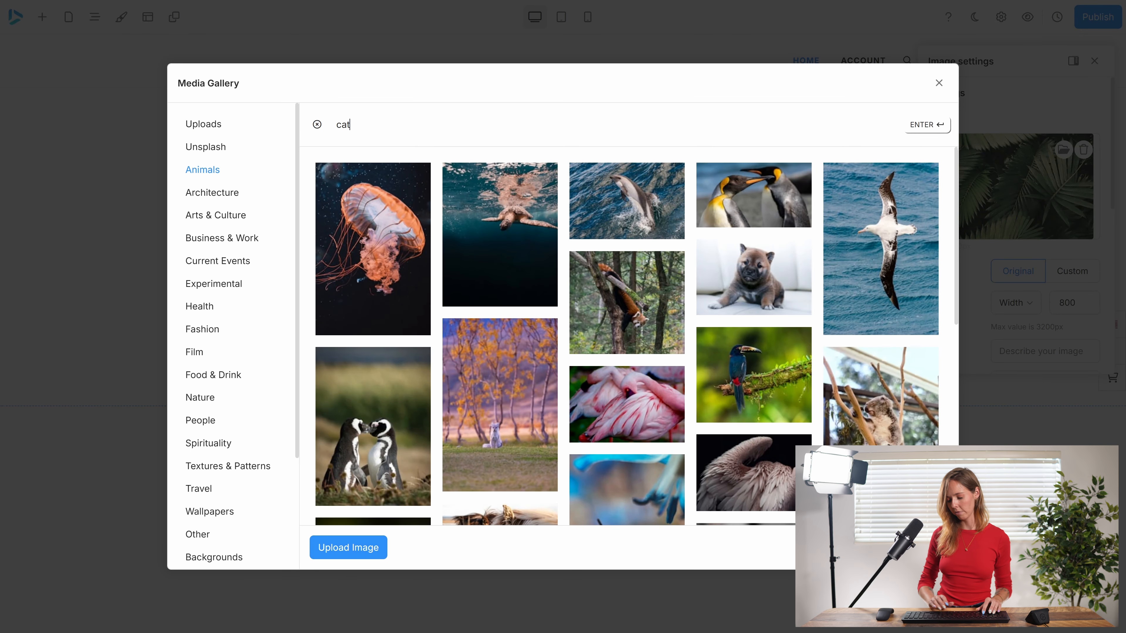
key("Return")
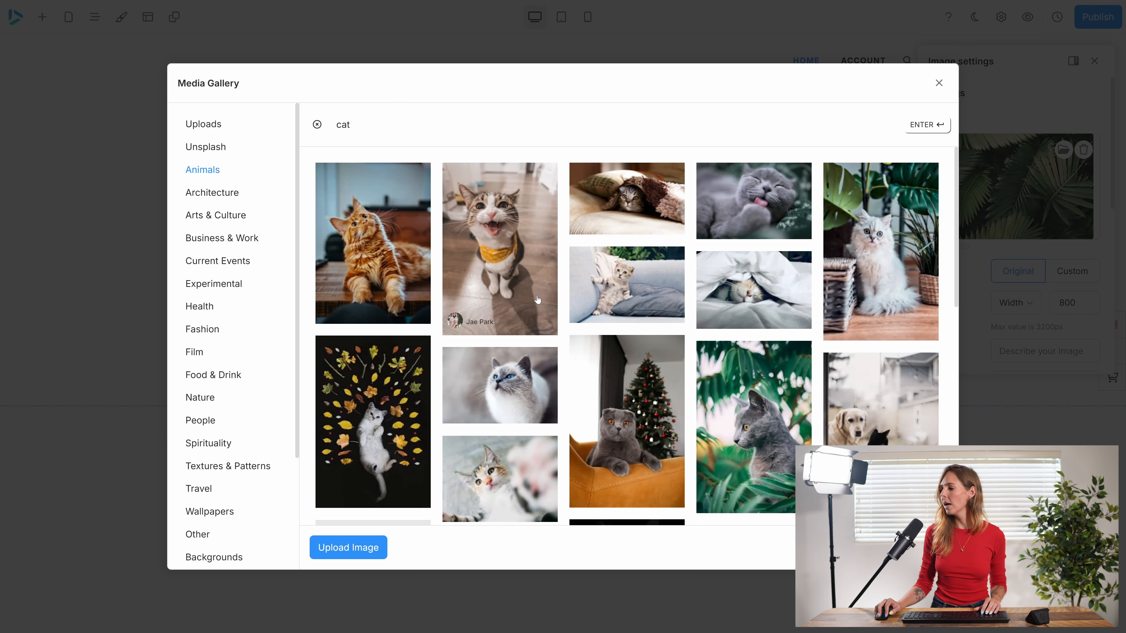
left_click(525, 383)
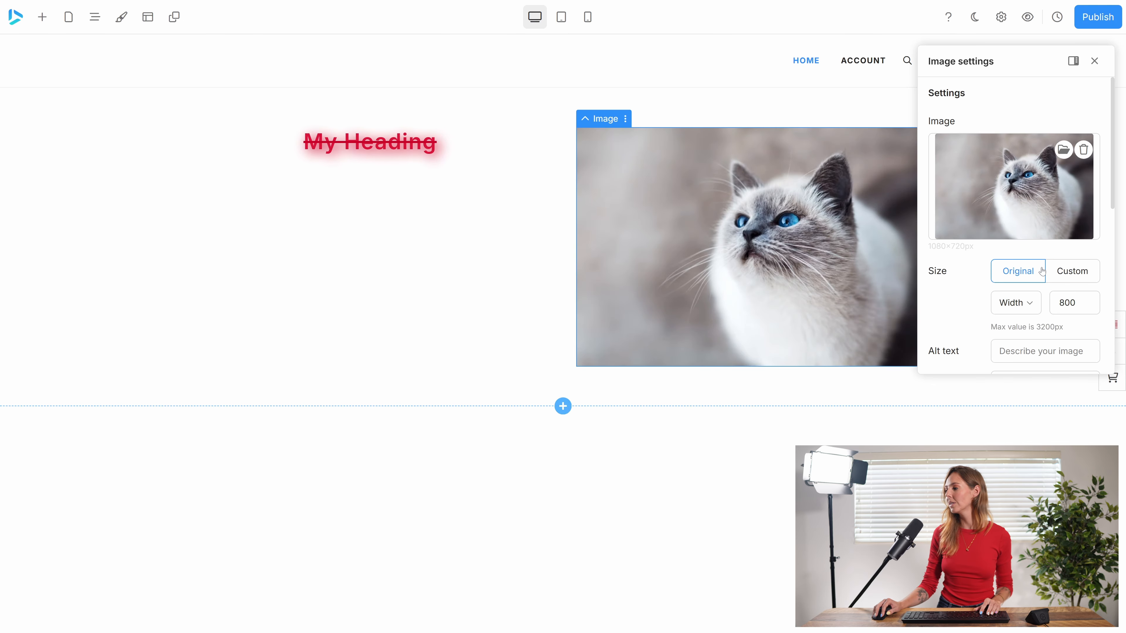
Step: Try a custom image size with a height of 200 px, and return the size mode to Original
left_click(1072, 271)
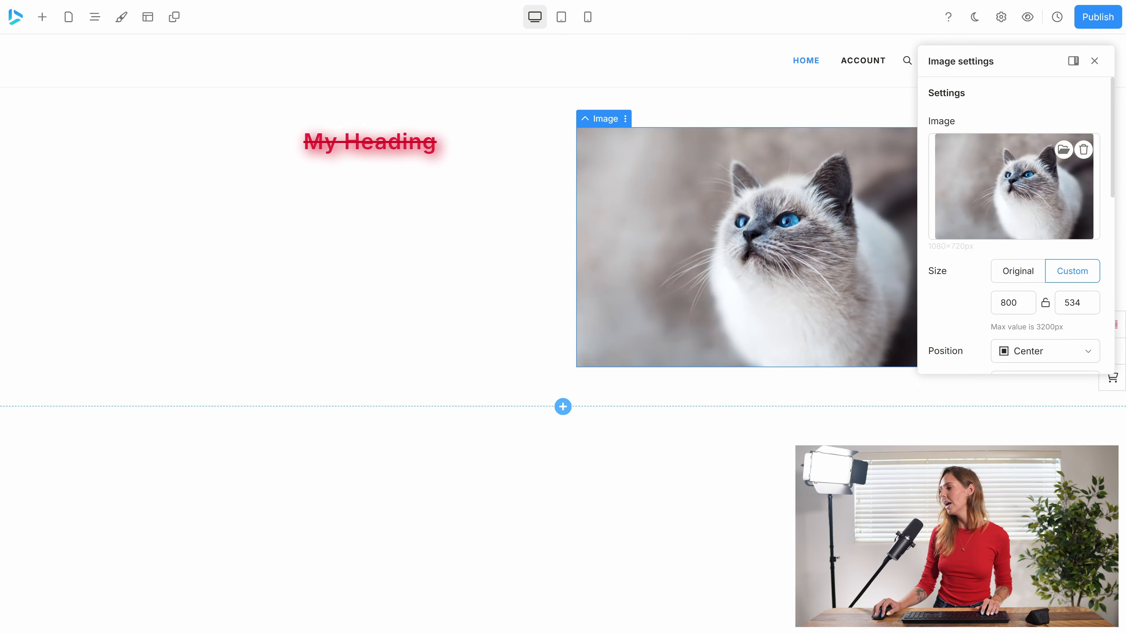
type("200")
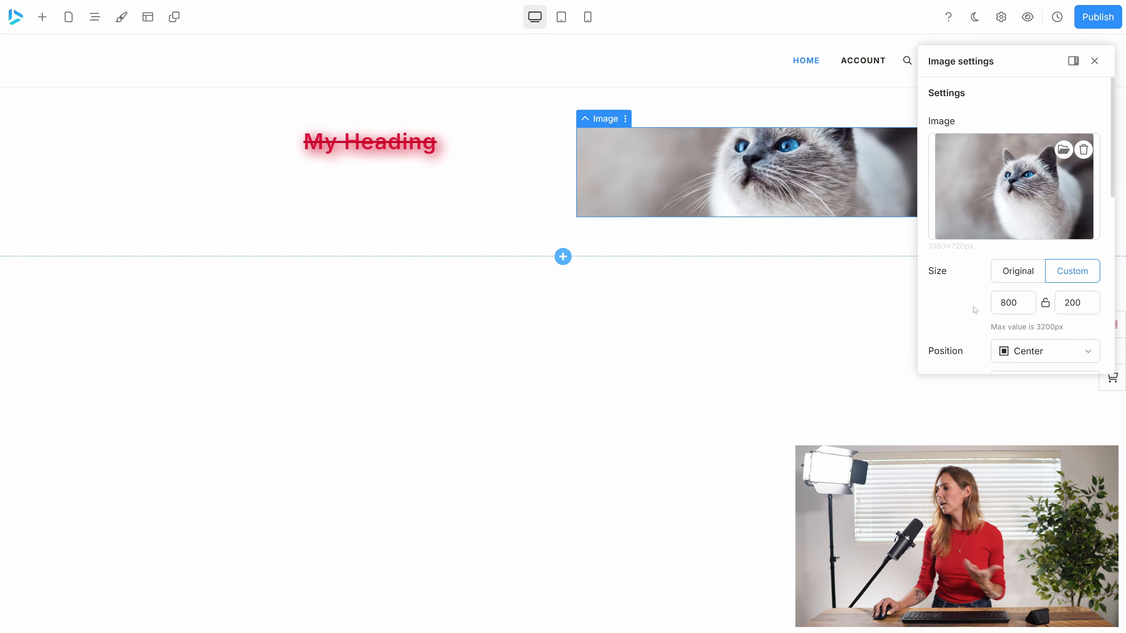
left_click(1019, 273)
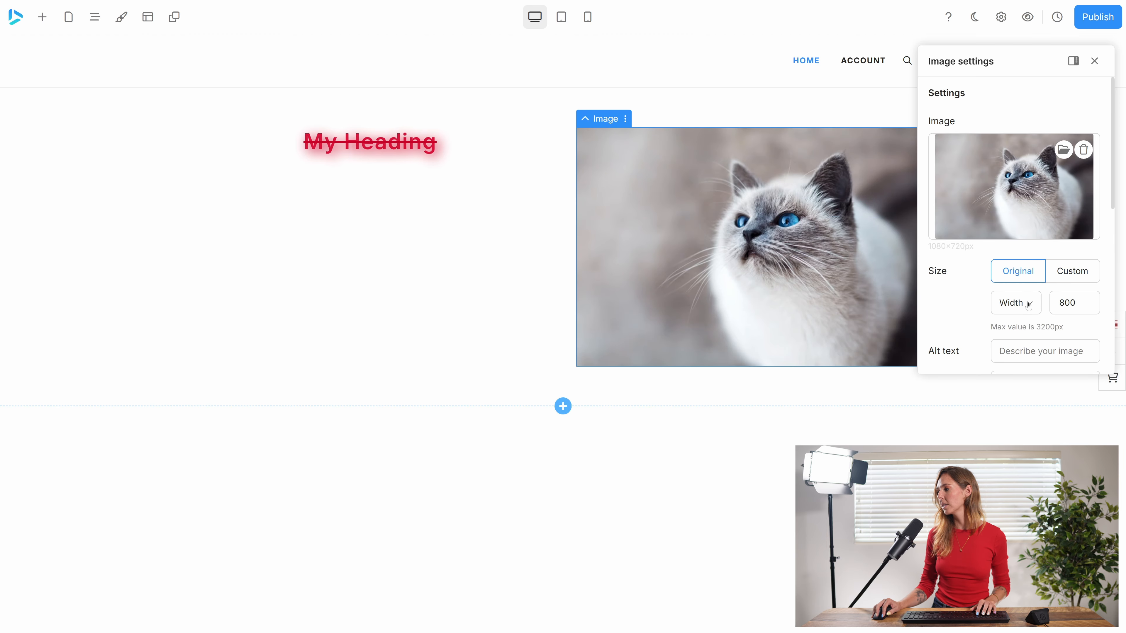
Step: Try sizing the image in Original mode, first by a width of 500 px and then by a height of 200 px
double_click(1067, 303)
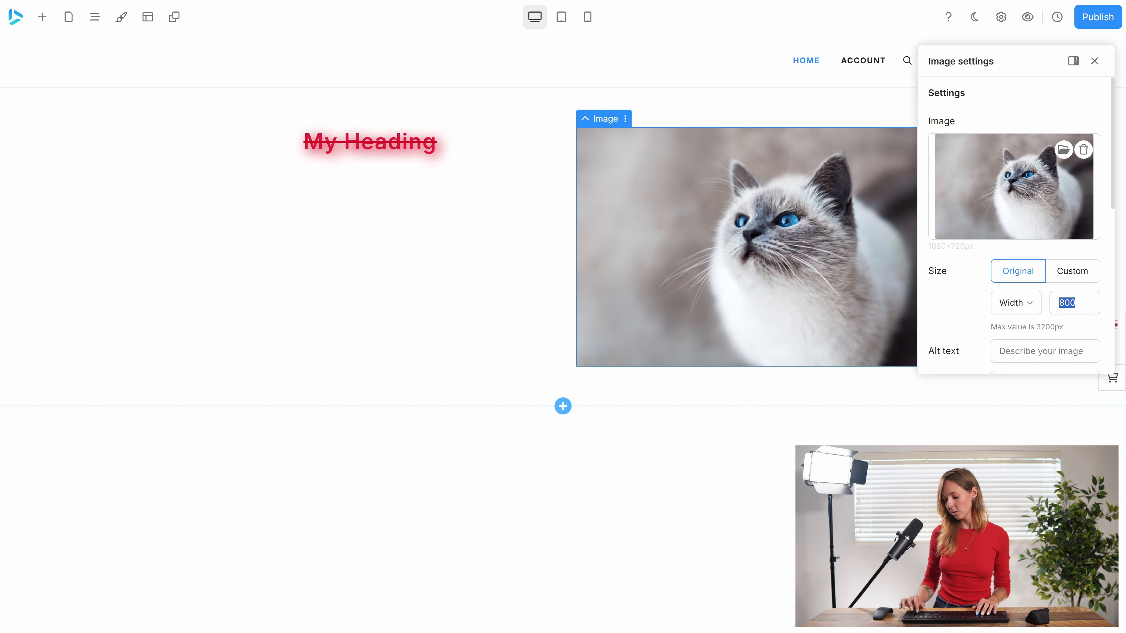
type("500")
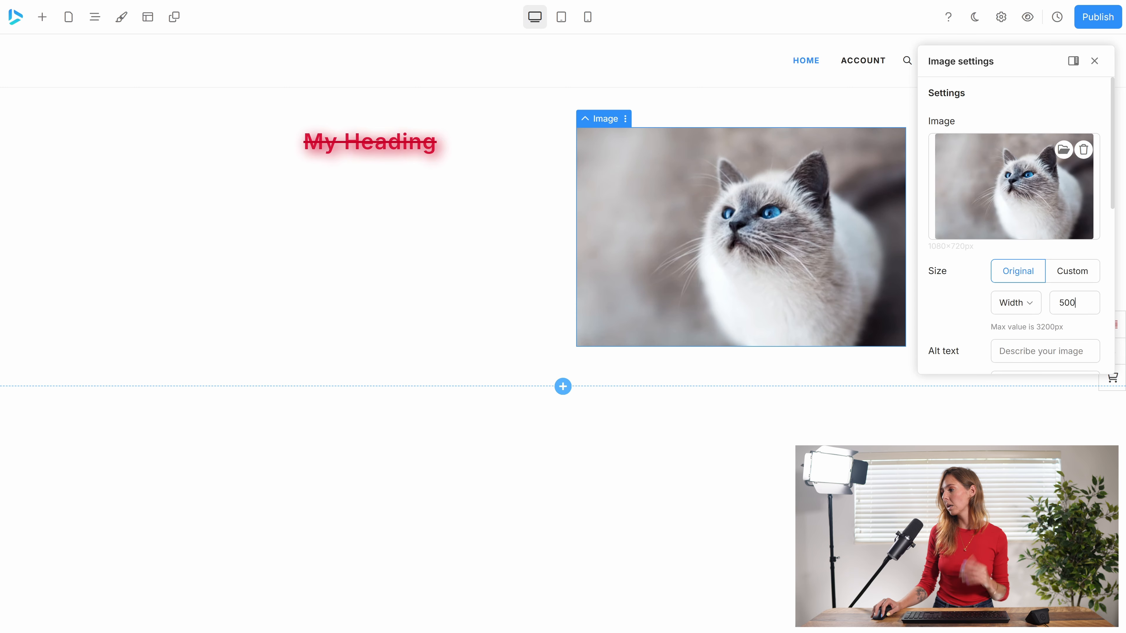
left_click(1019, 303)
left_click(1015, 360)
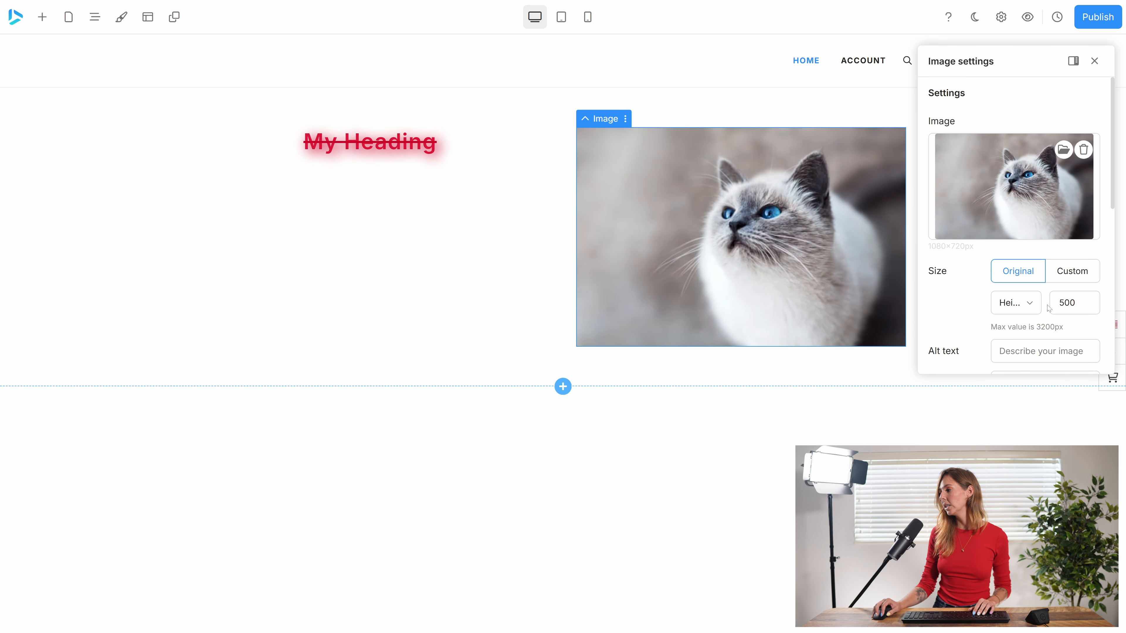
double_click(1067, 303)
type("200")
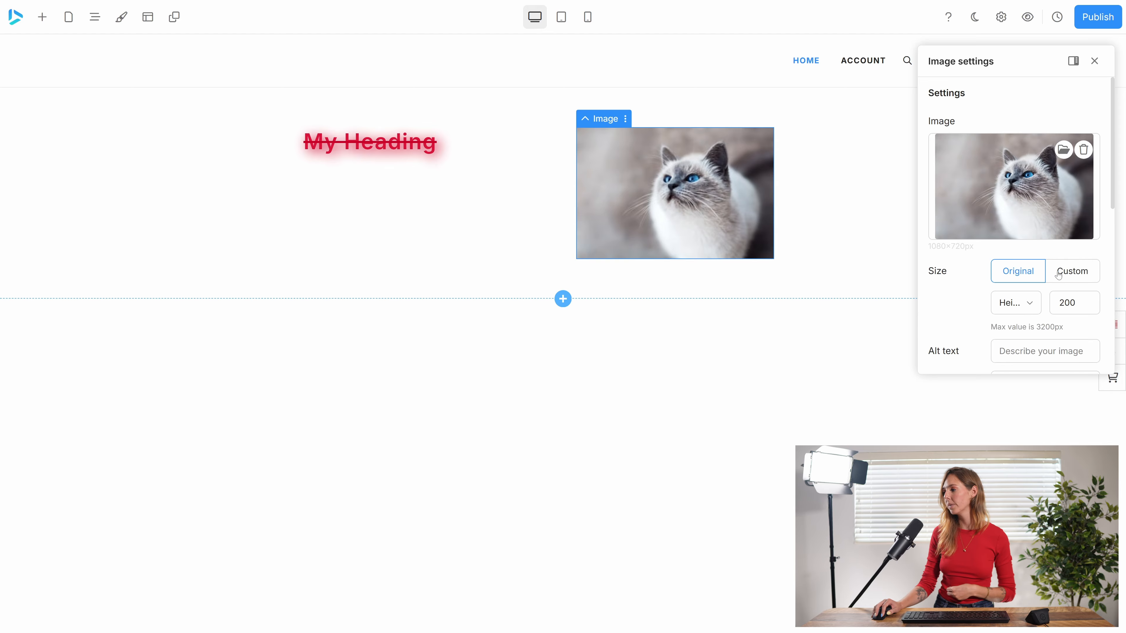
Step: Set the image to a custom size of 500 px wide by 500 px high
left_click(1074, 271)
double_click(1015, 302)
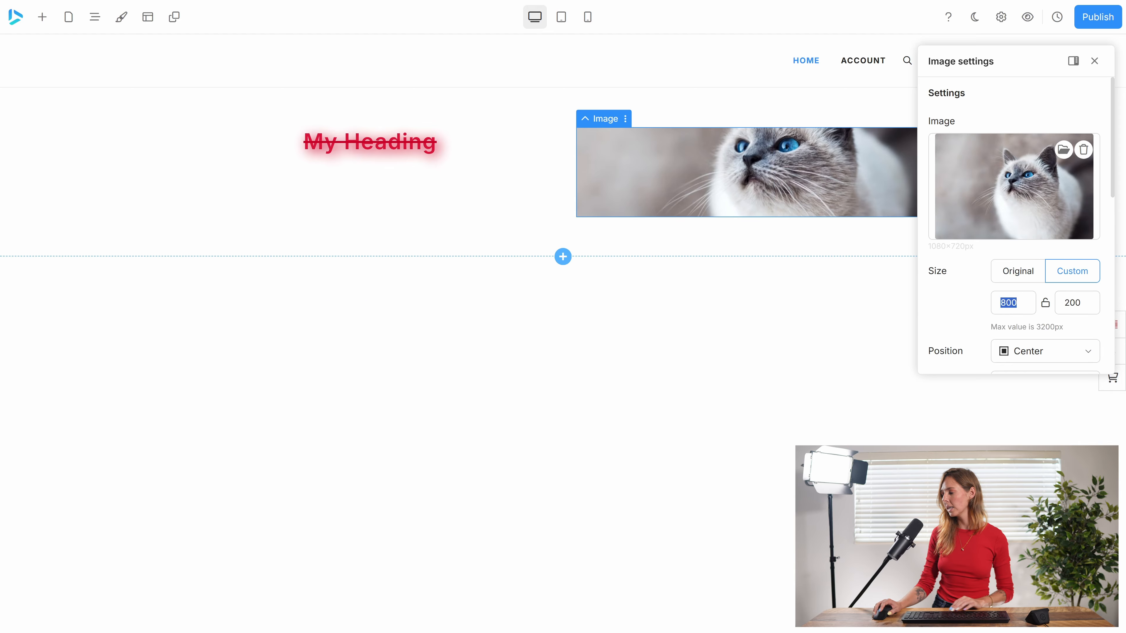
type("500")
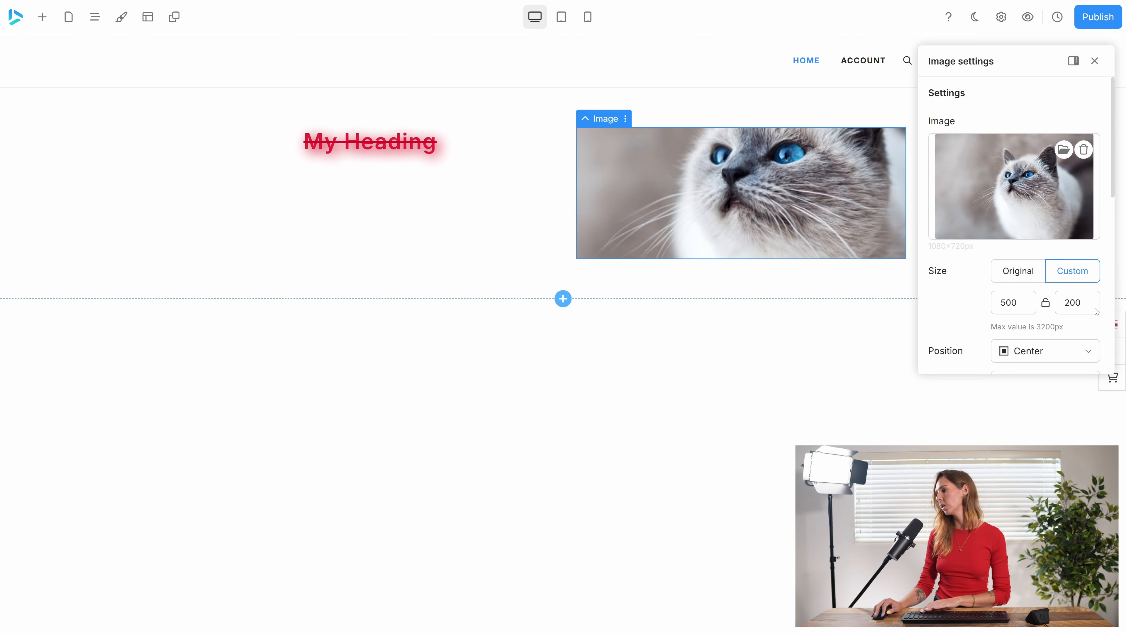
double_click(1065, 303)
type("500")
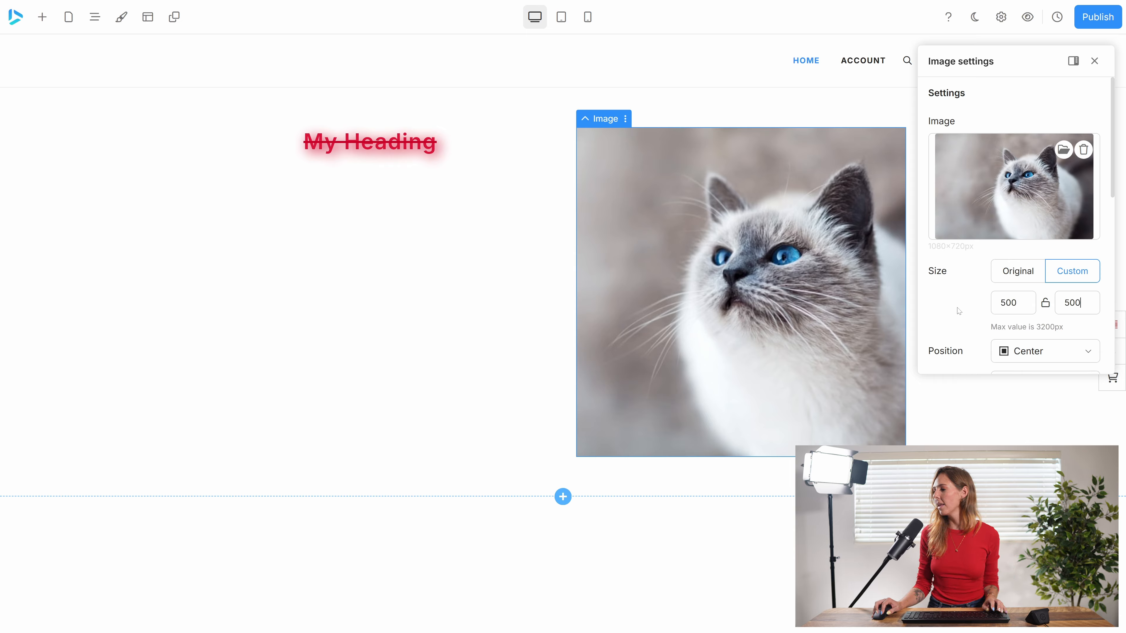
Step: Try the Left, Right and Center bottom positions for the cropped image, and return the position to Center
scroll(958, 311, "down", 3)
left_click(1060, 227)
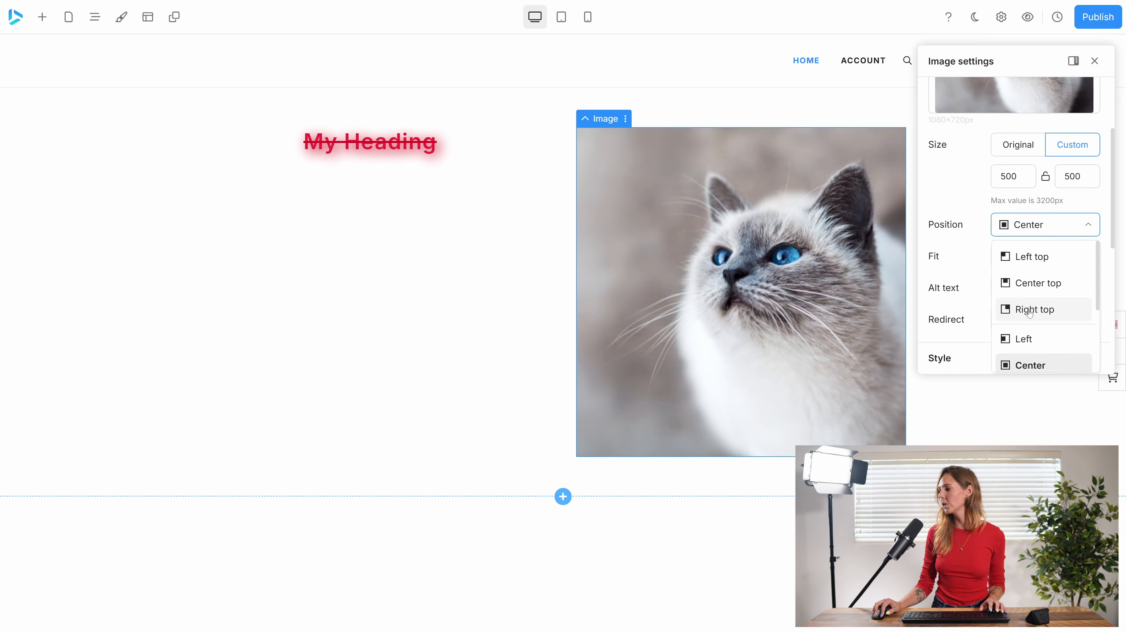
left_click(1030, 339)
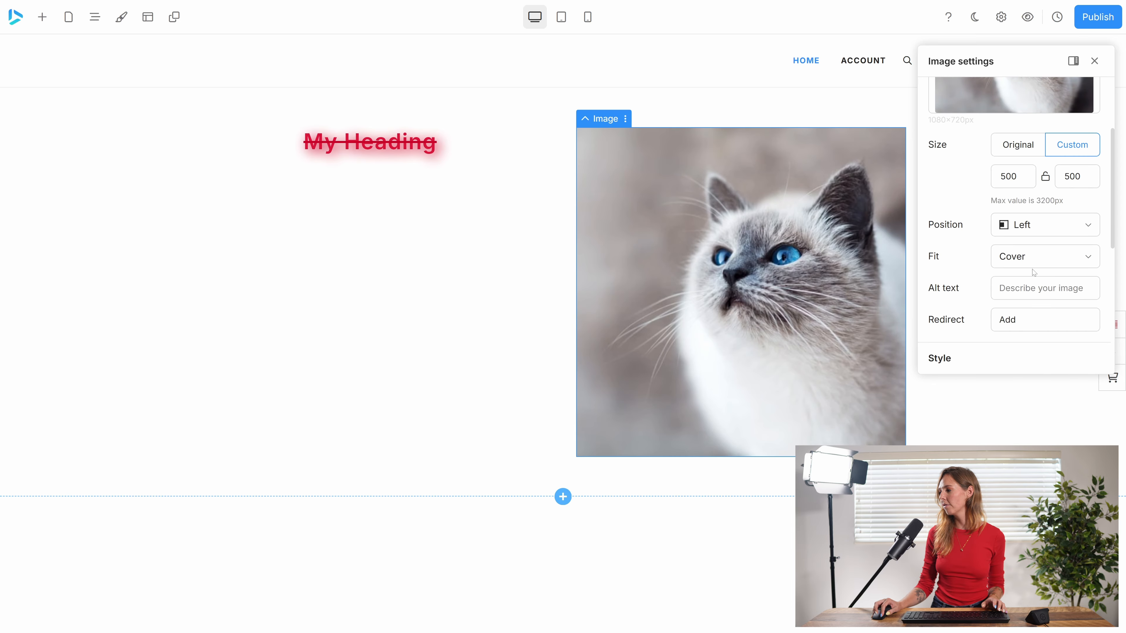
left_click(1020, 225)
scroll(1019, 288, "down", 2)
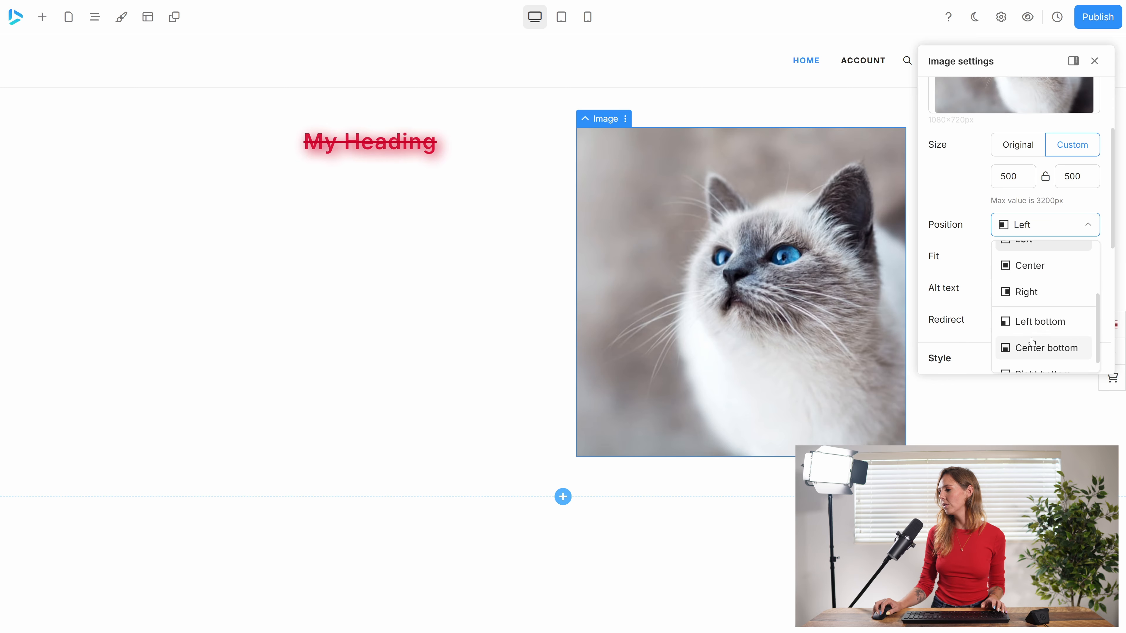
left_click(1015, 288)
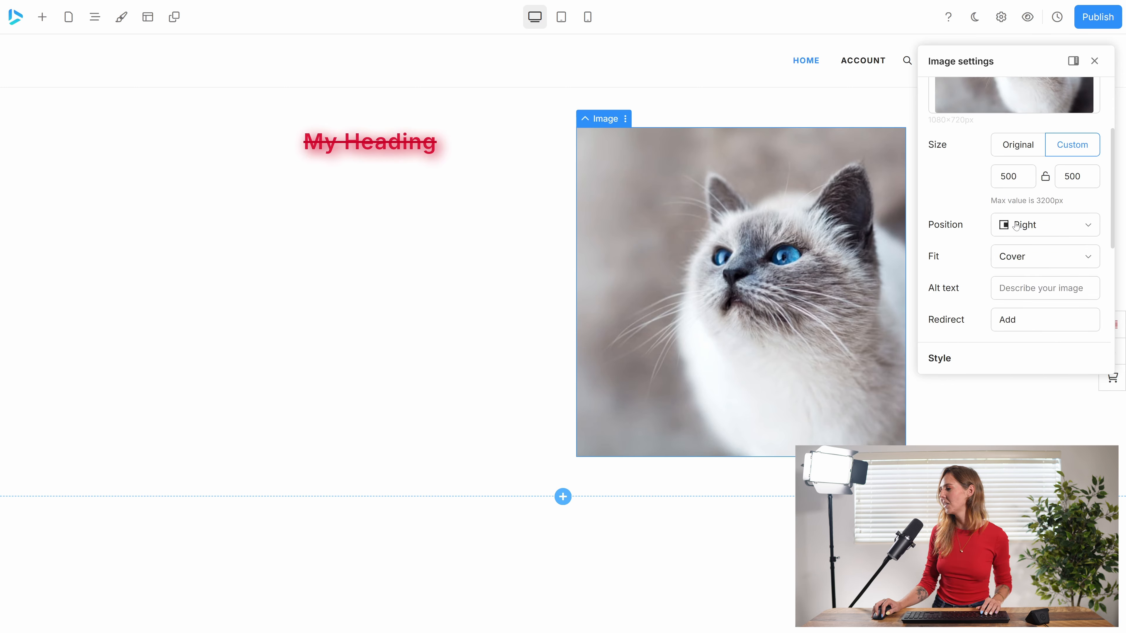
left_click(1043, 228)
scroll(1020, 347, "down", 2)
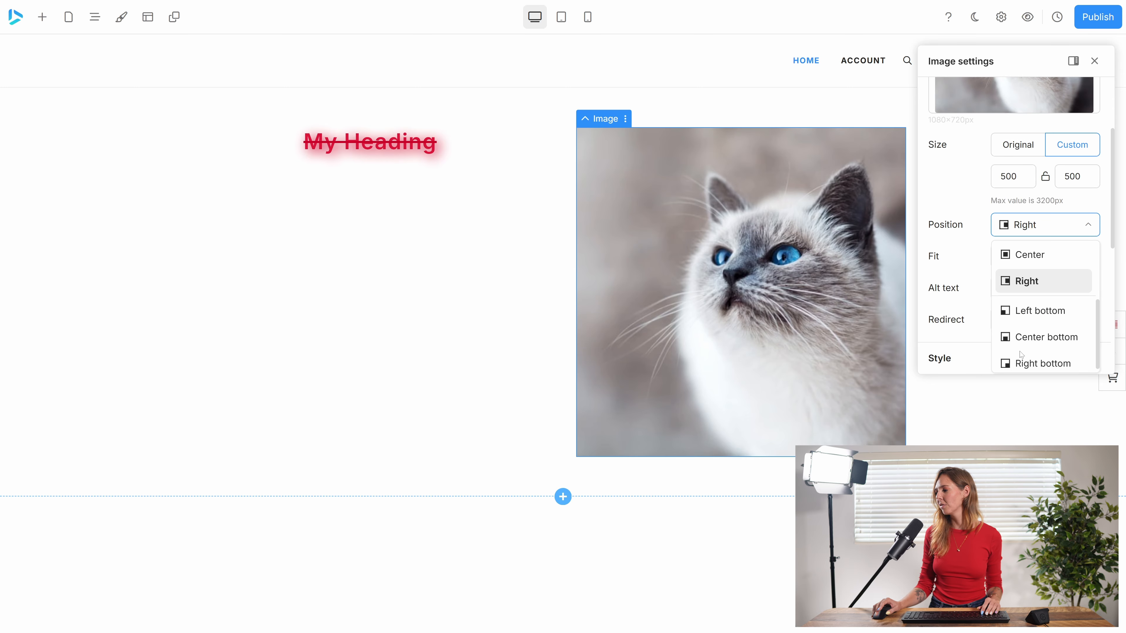
left_click(1044, 337)
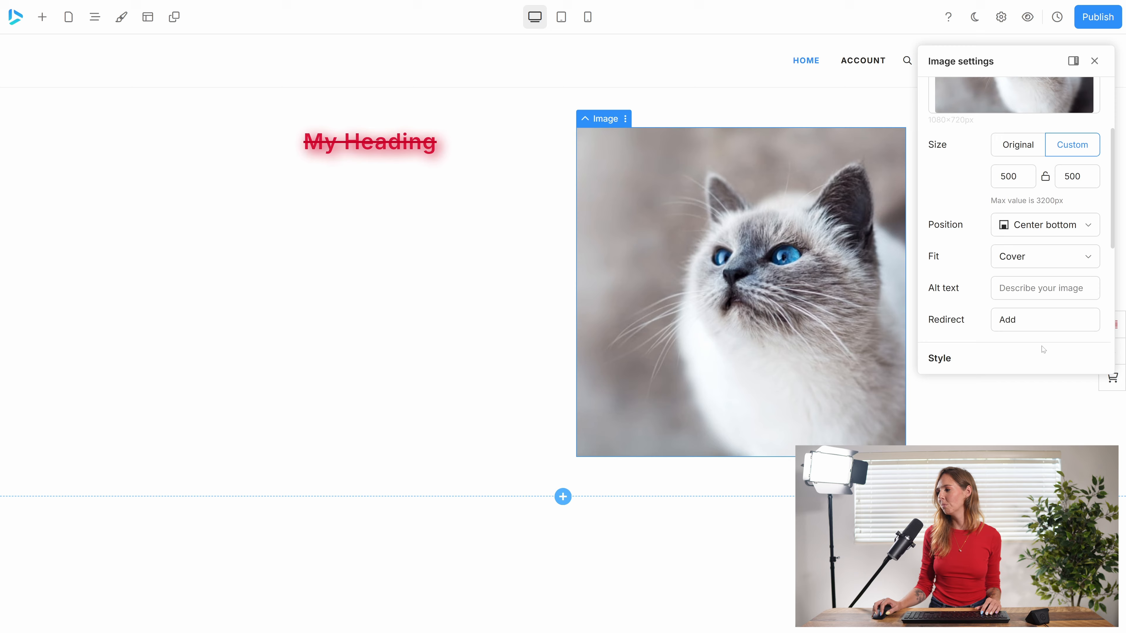
left_click(1060, 224)
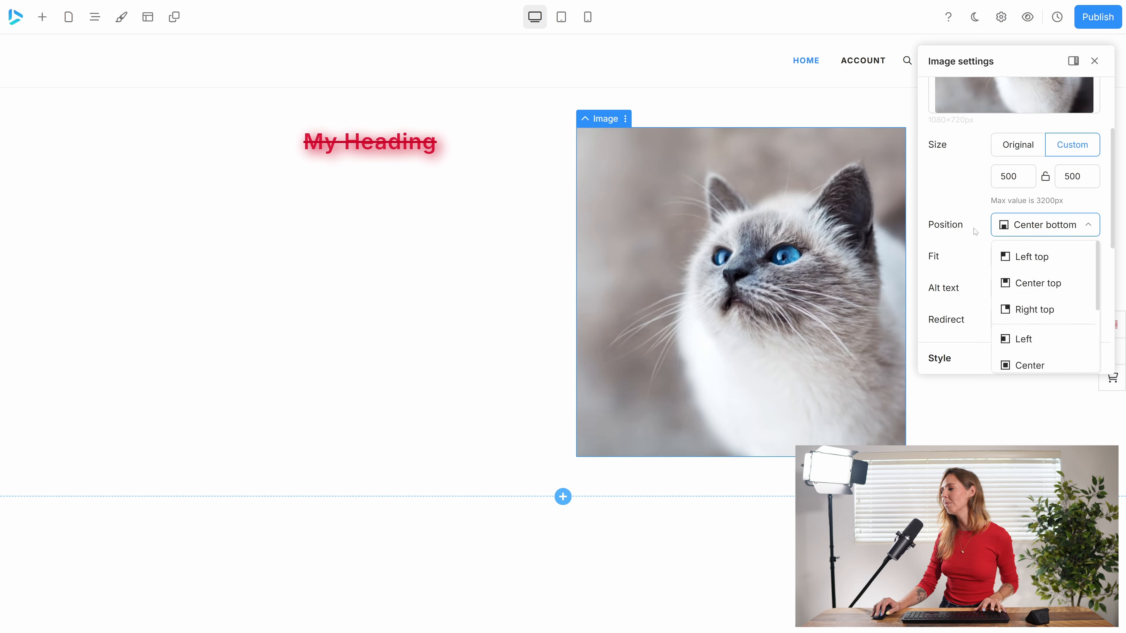
left_click(1027, 359)
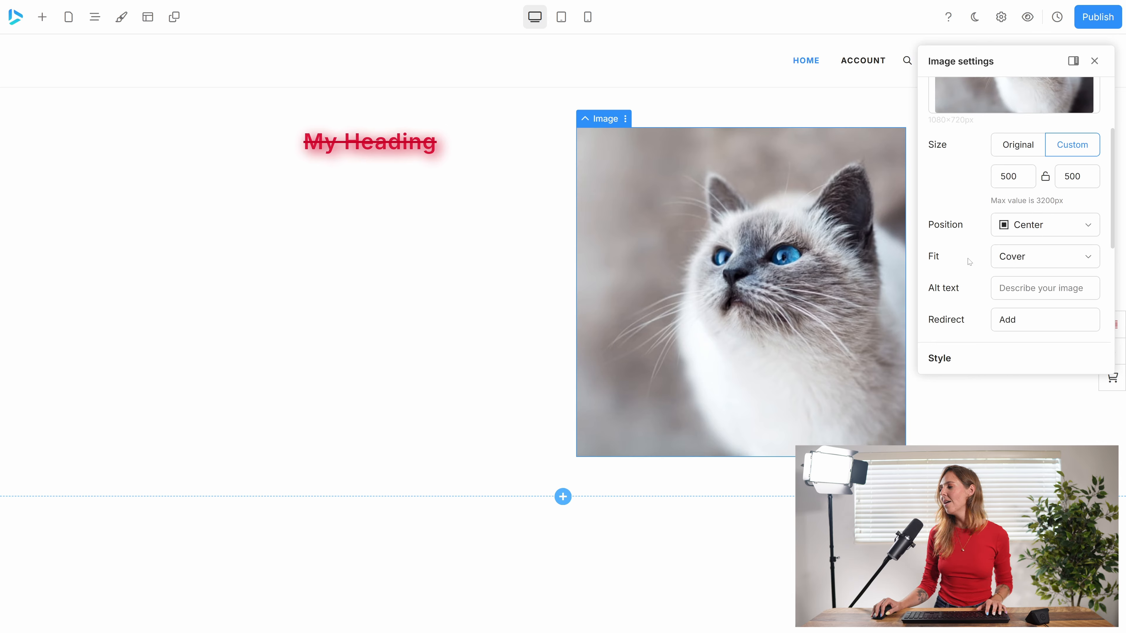
Step: Try the Contain, Fill and Scale down fit options on the image, and return the fit to Cover
left_click(1044, 258)
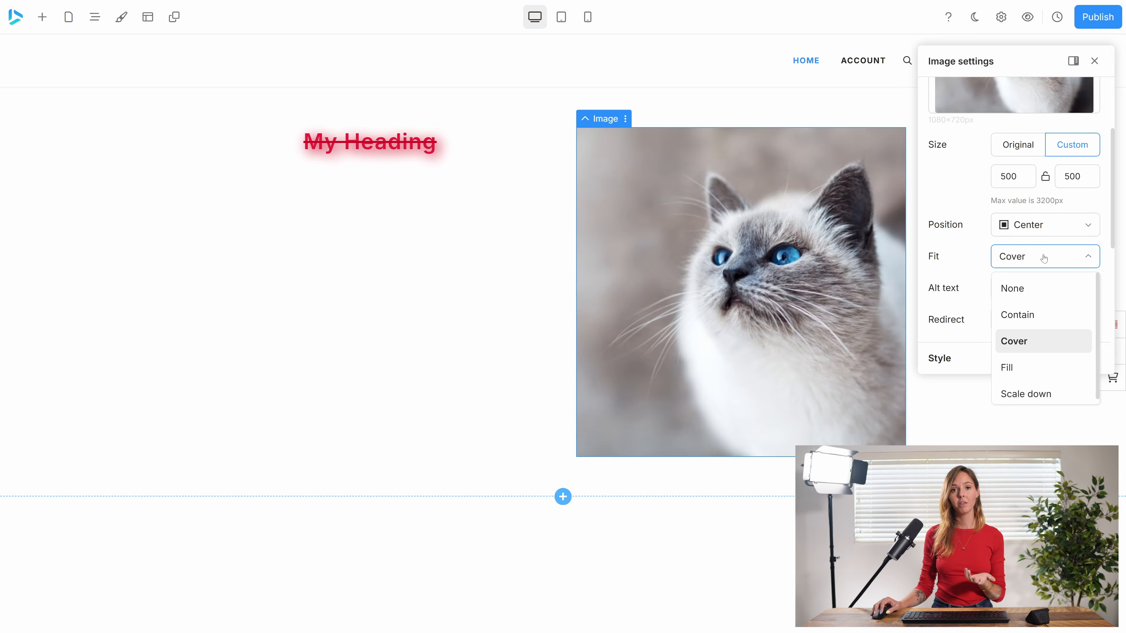
left_click(1056, 323)
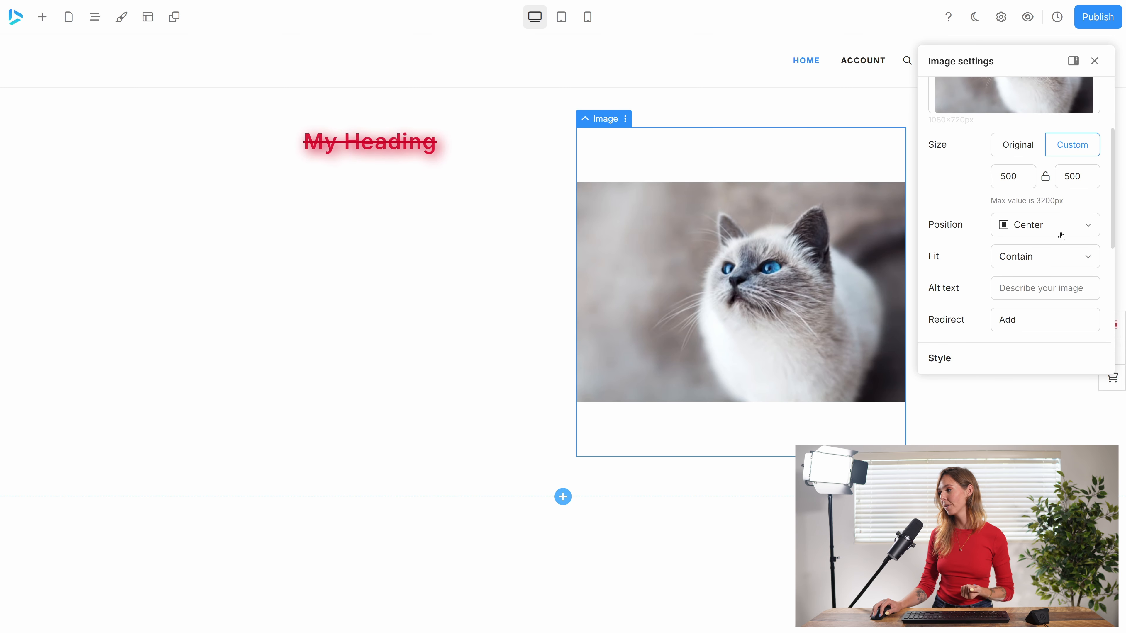
left_click(1063, 263)
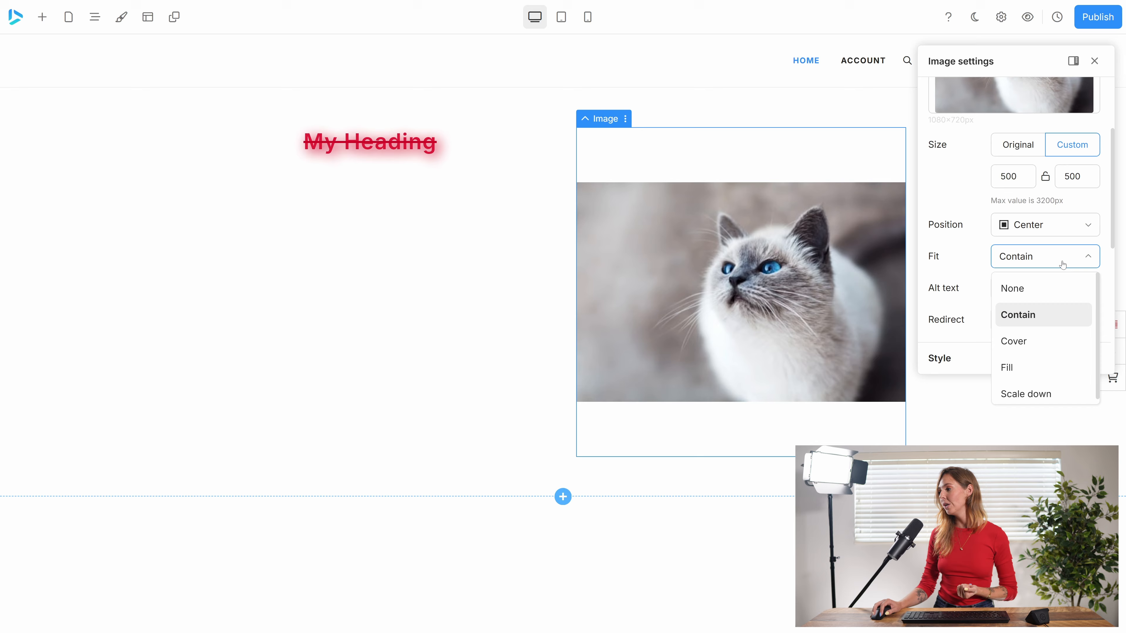
left_click(1018, 371)
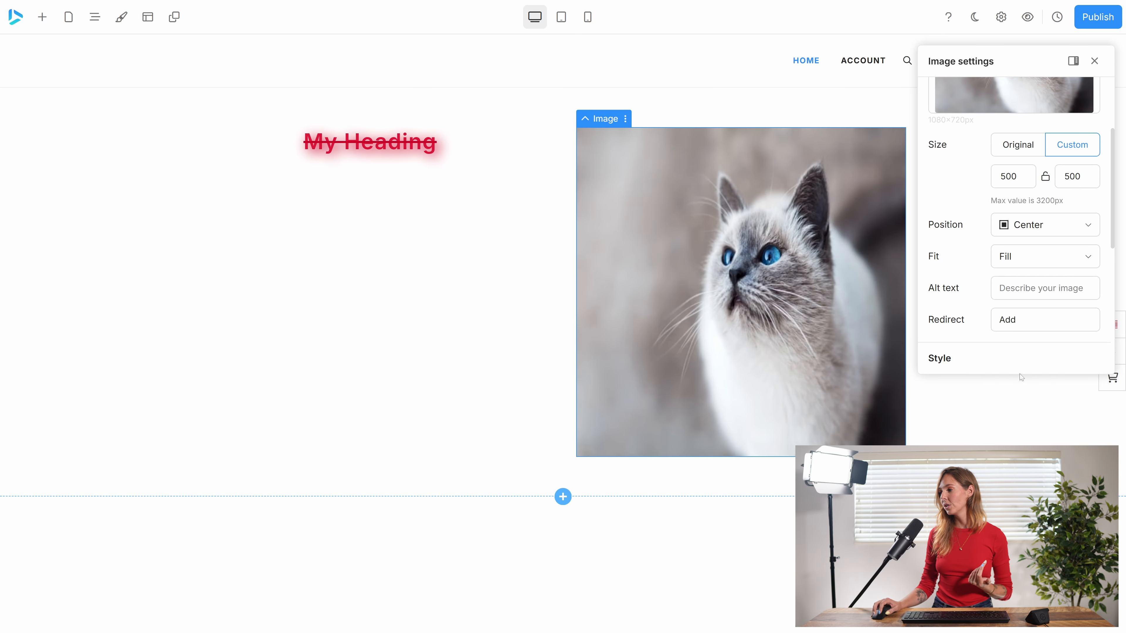
left_click(1029, 256)
left_click(1057, 393)
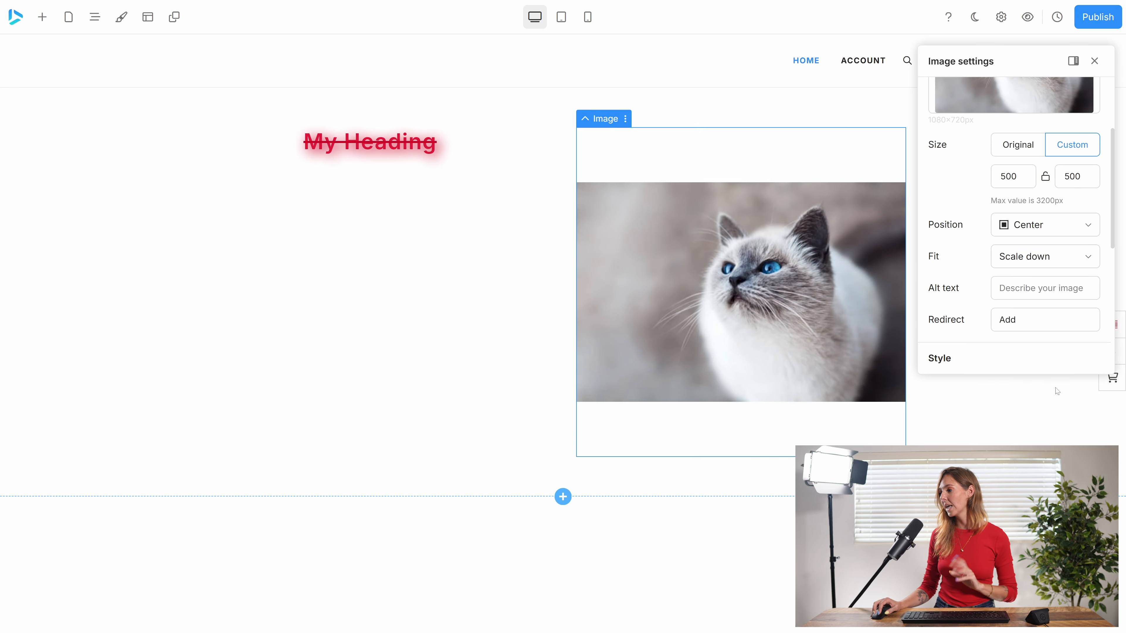
left_click(1069, 252)
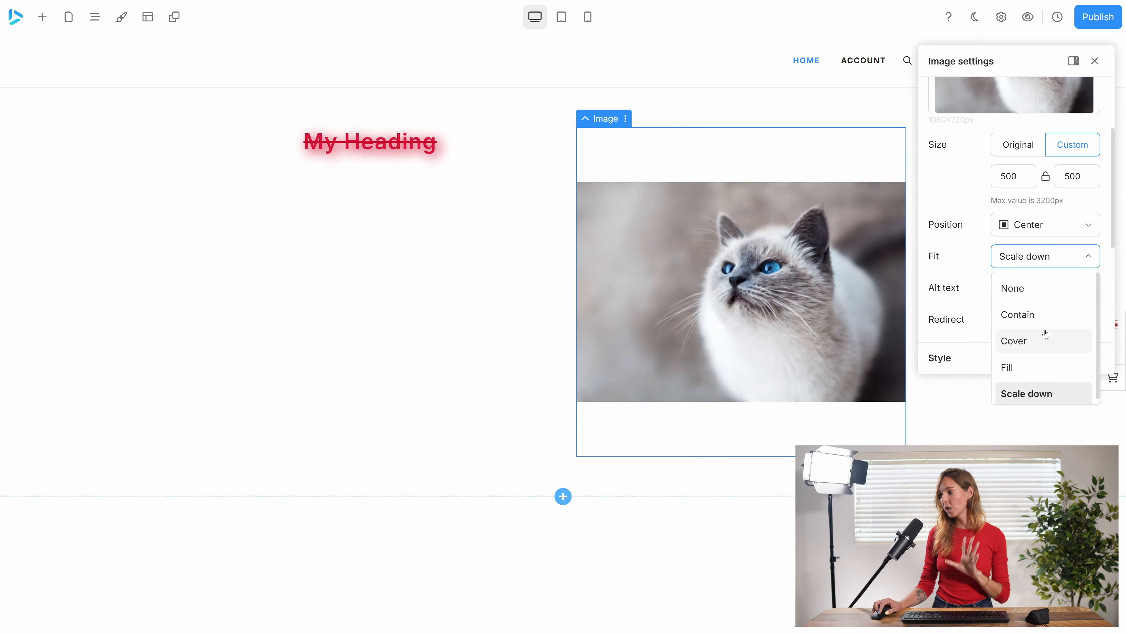
left_click(1037, 350)
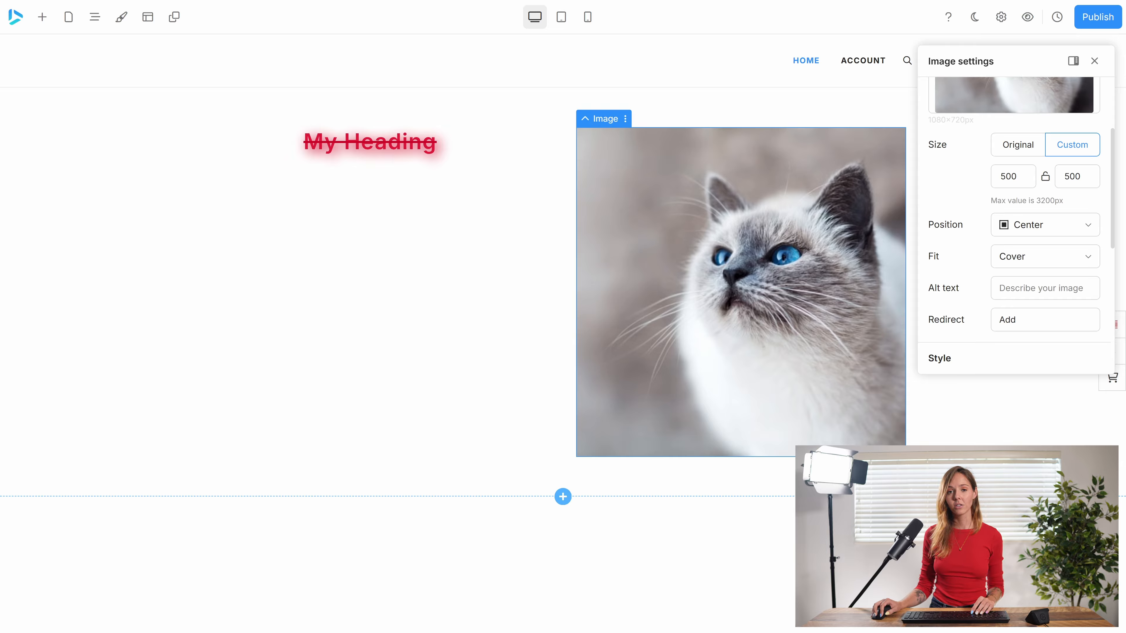
Step: Enter "A very cute cat" as the image's alt text
left_click(1045, 288)
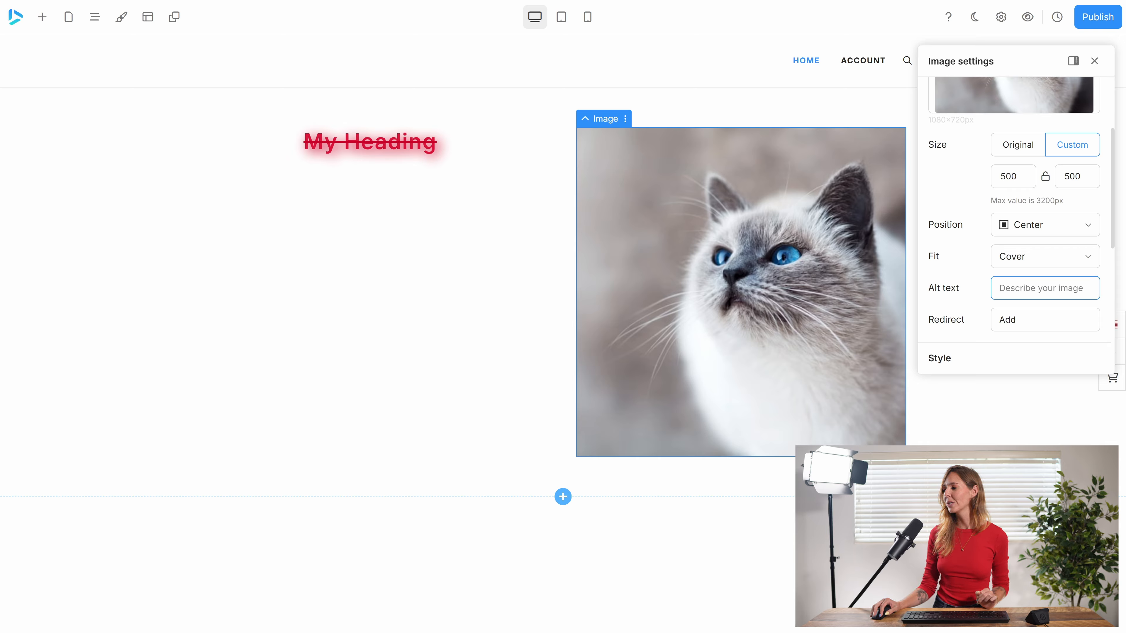
type("A")
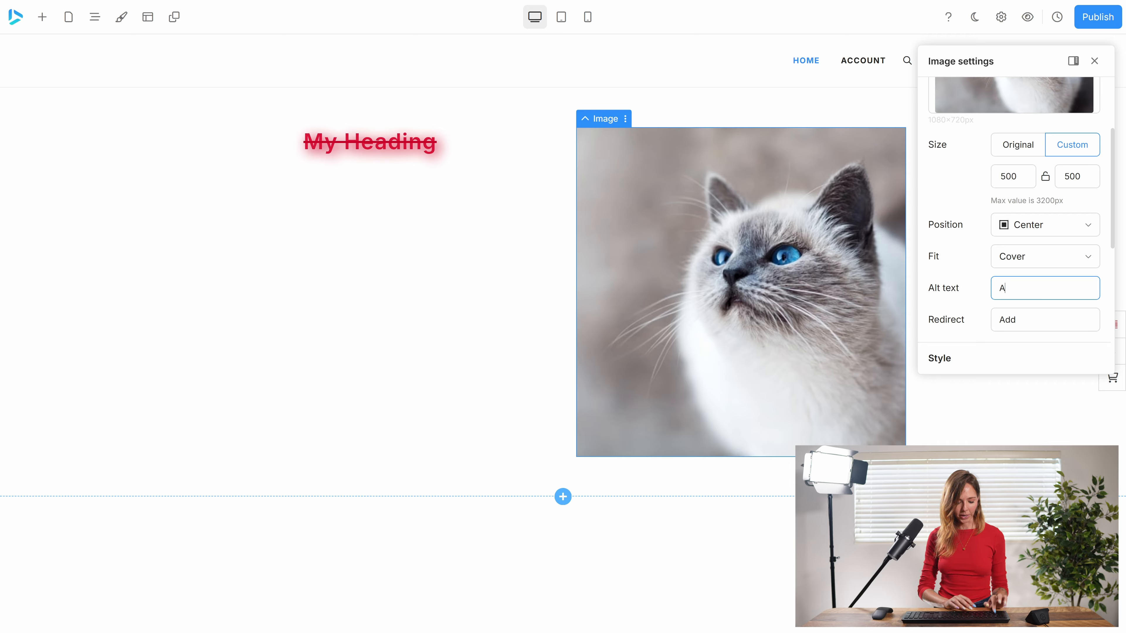
type(" very cute cat")
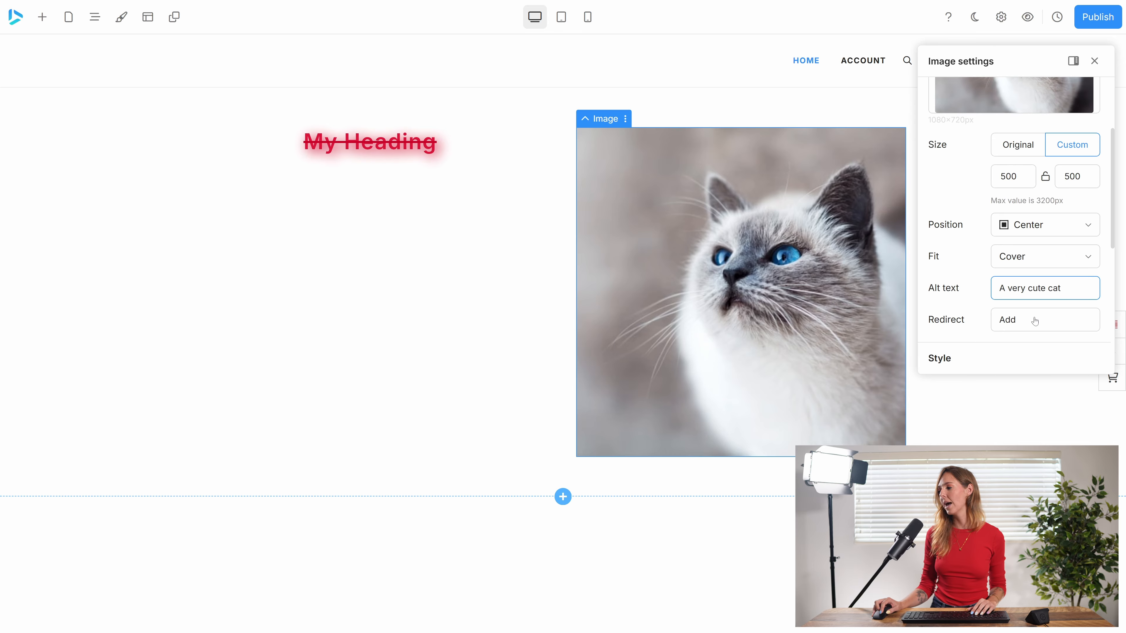
Step: Try the Round corner style on the cat image, and give it custom corners with a 30 px radius
scroll(954, 245, "down", 6)
scroll(953, 245, "up", 1)
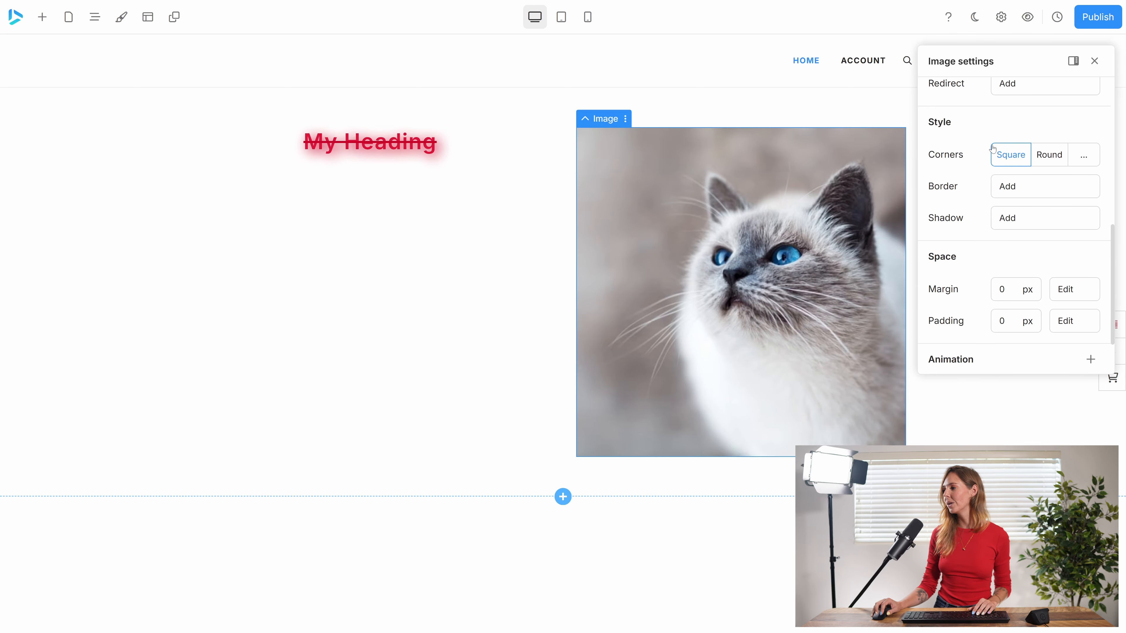
left_click(1045, 159)
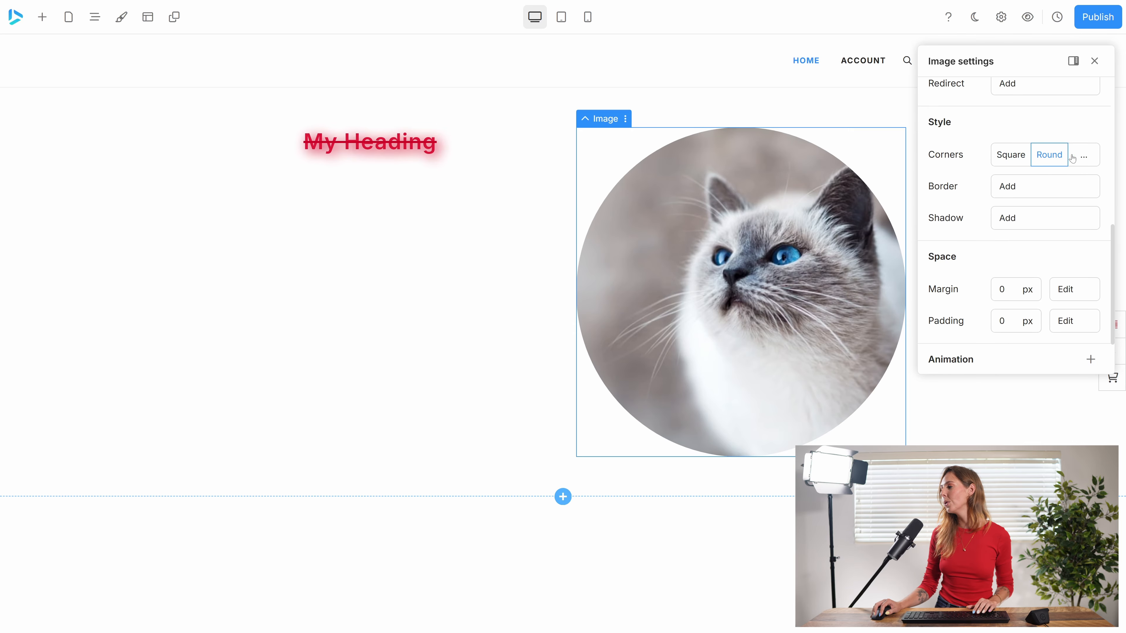
left_click(1082, 158)
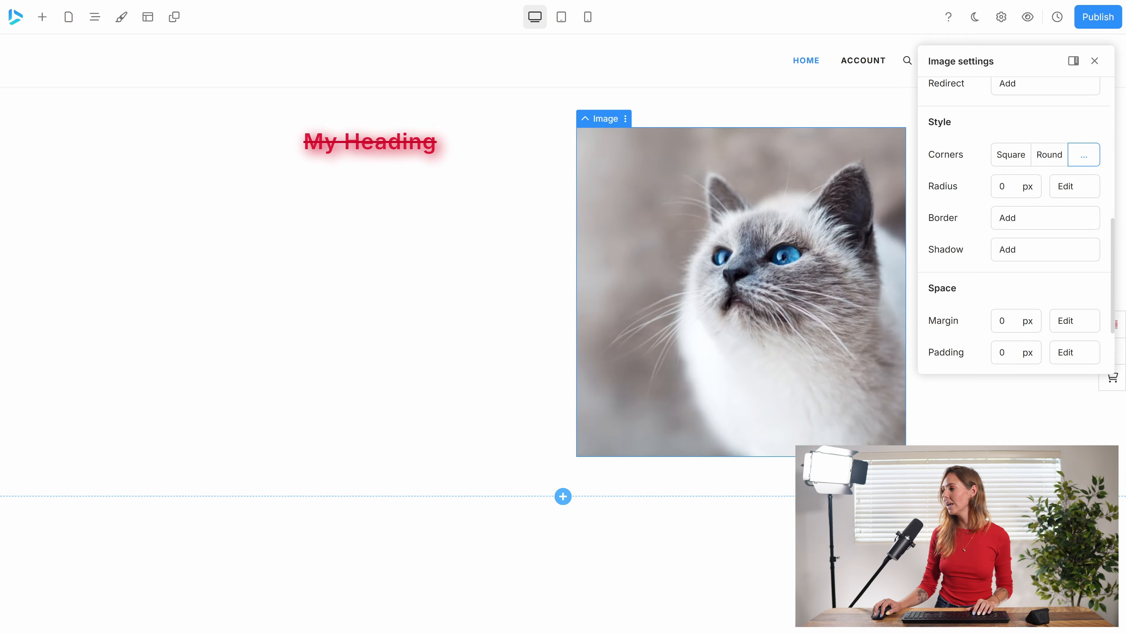
left_click(1000, 187)
type("3")
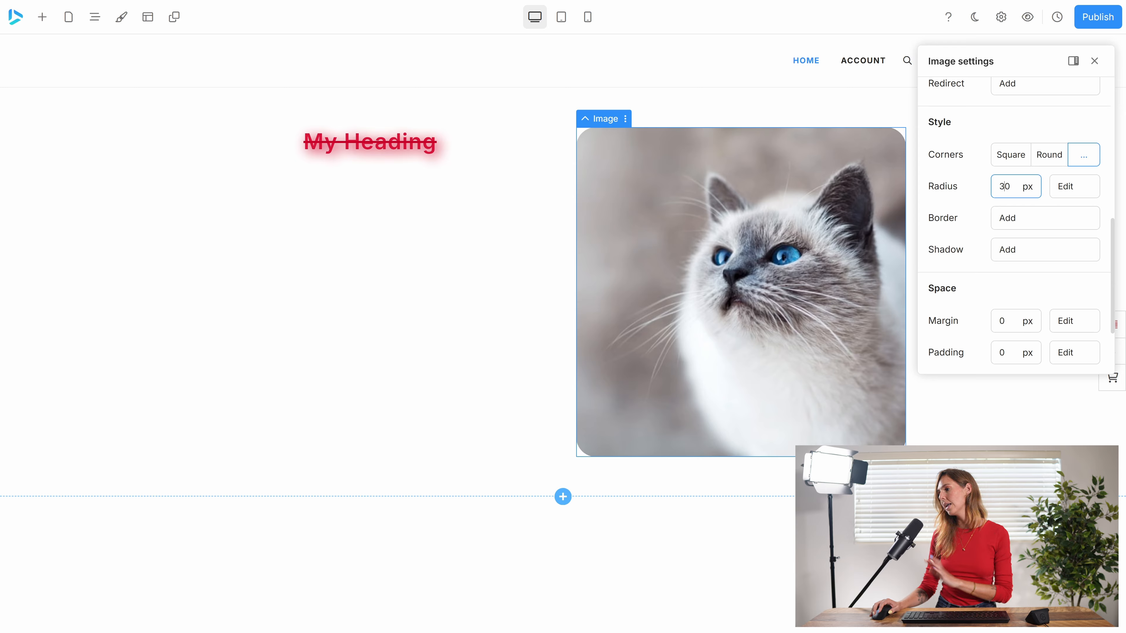
Step: Remove the rounding from the cat image's top left and bottom right corners in the individual radius settings
left_click(1056, 189)
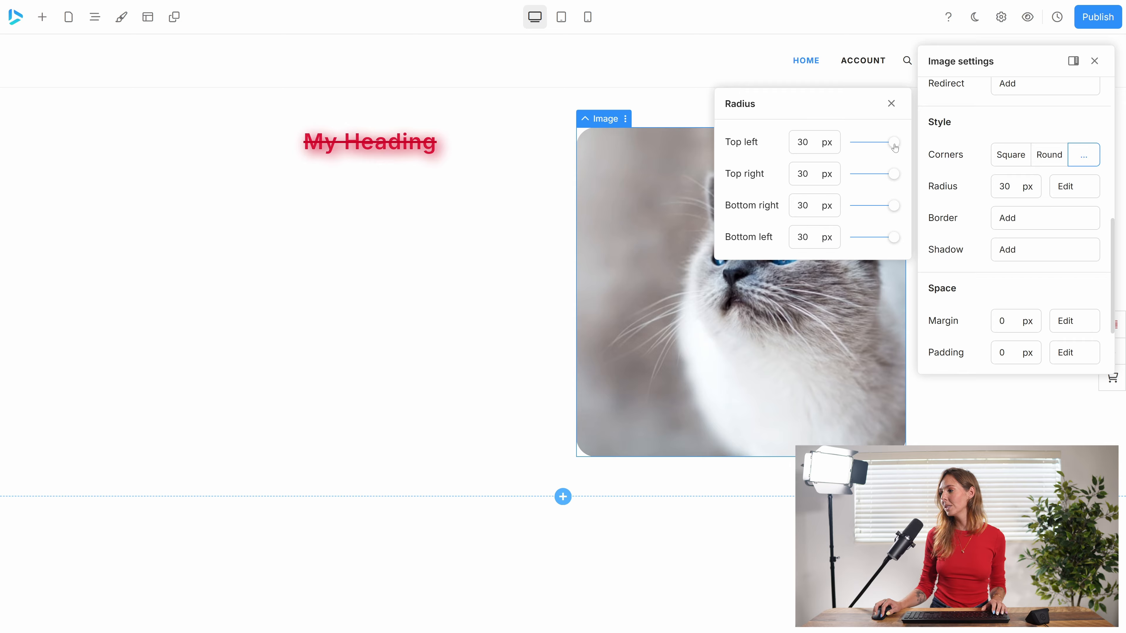
left_click_drag(894, 143, 848, 144)
left_click_drag(893, 205, 848, 206)
left_click(890, 103)
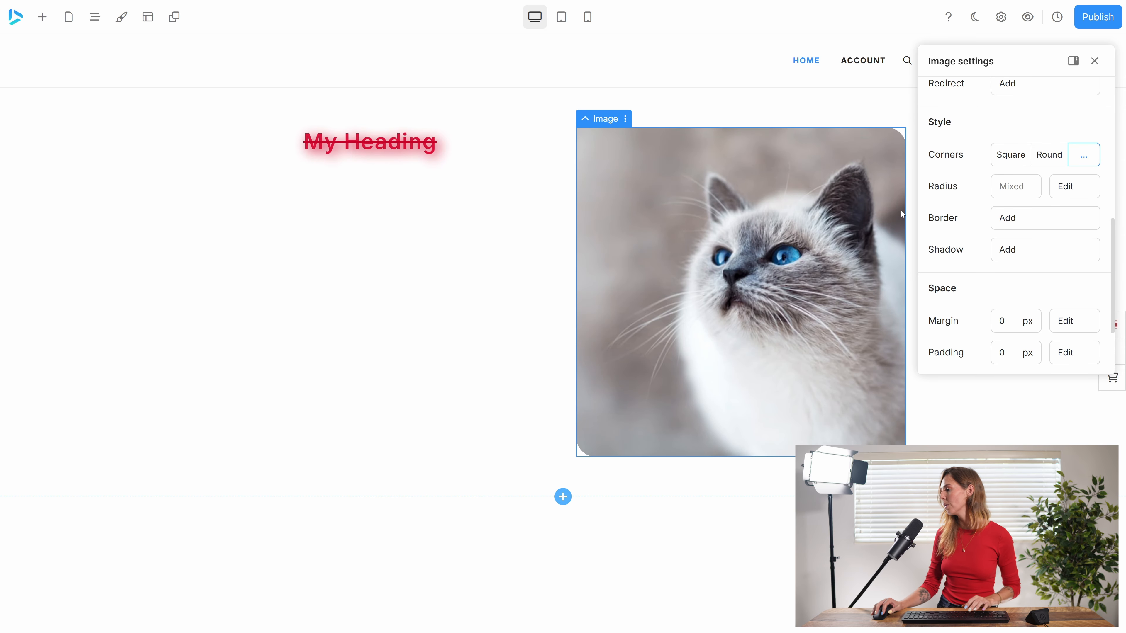
Step: Add a 10 px wide border to the cat image
left_click(1028, 220)
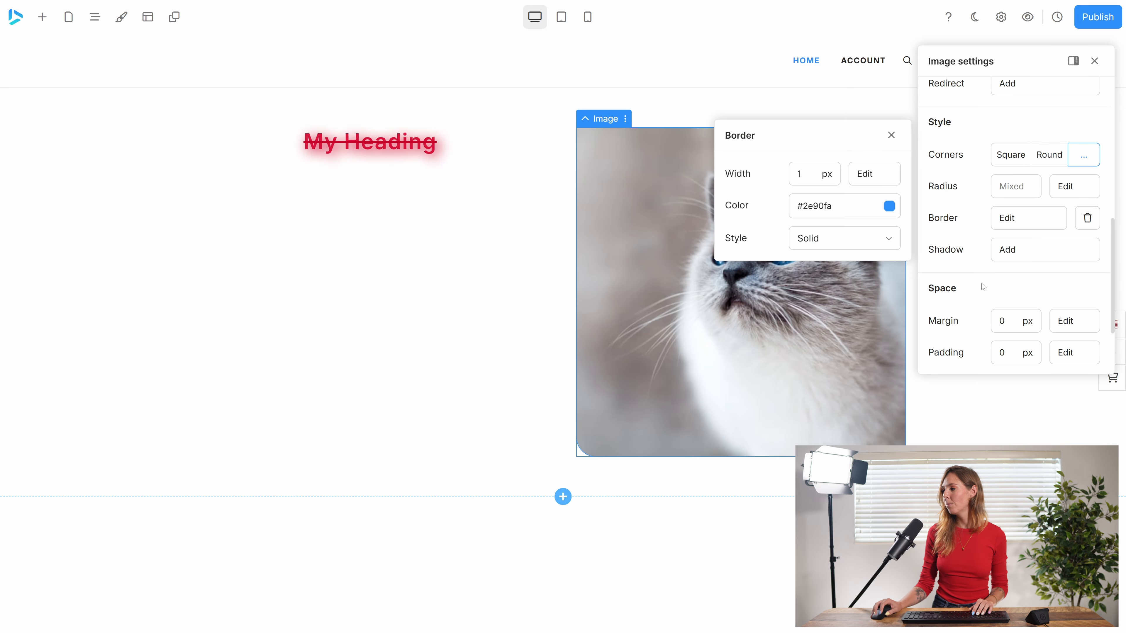
left_click(804, 174)
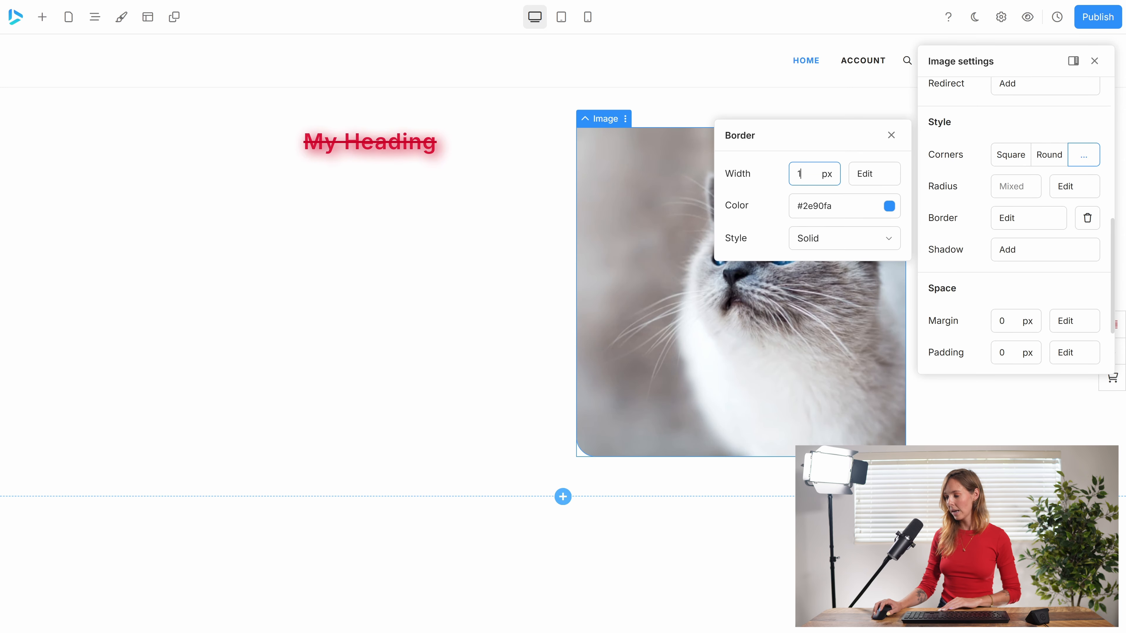
type("0")
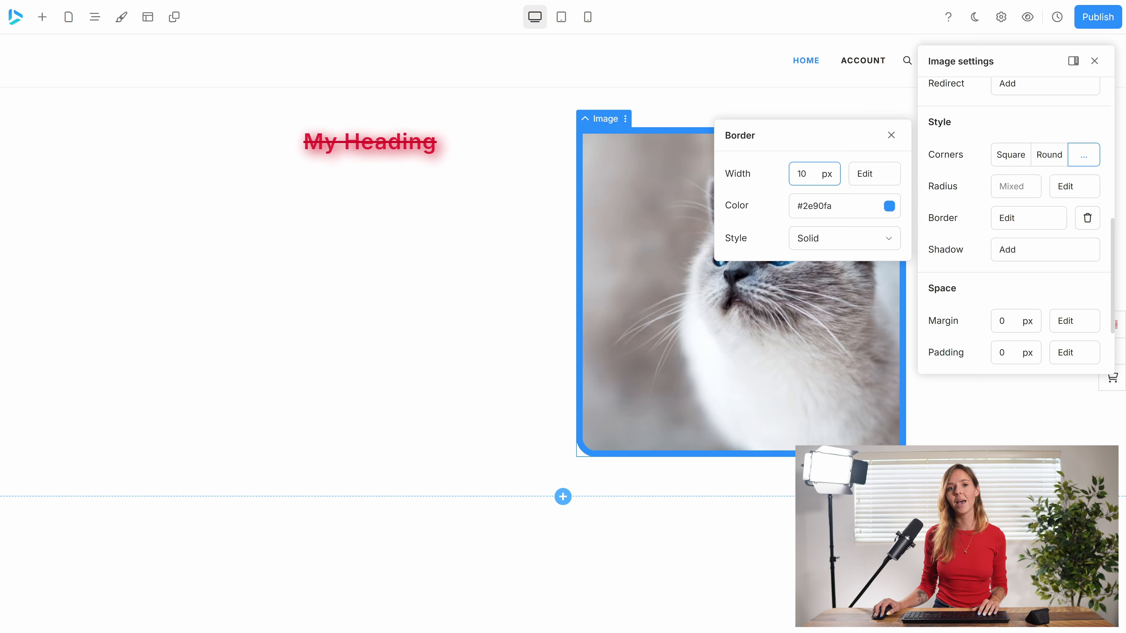
left_click(891, 135)
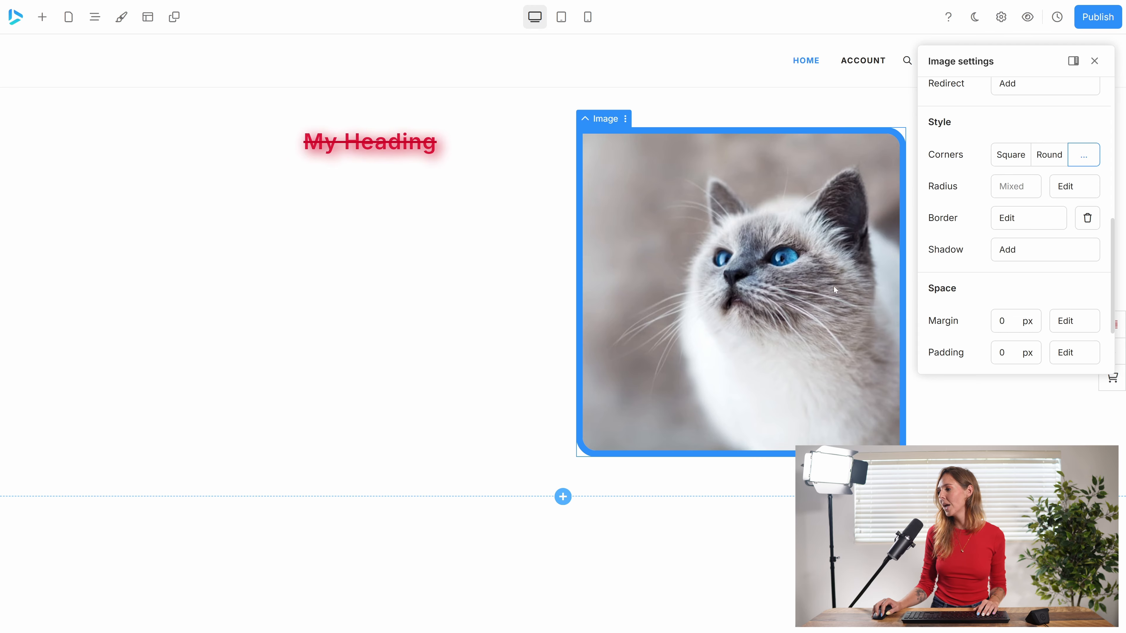
Step: Add a shadow with the default settings to the cat image
left_click(1018, 252)
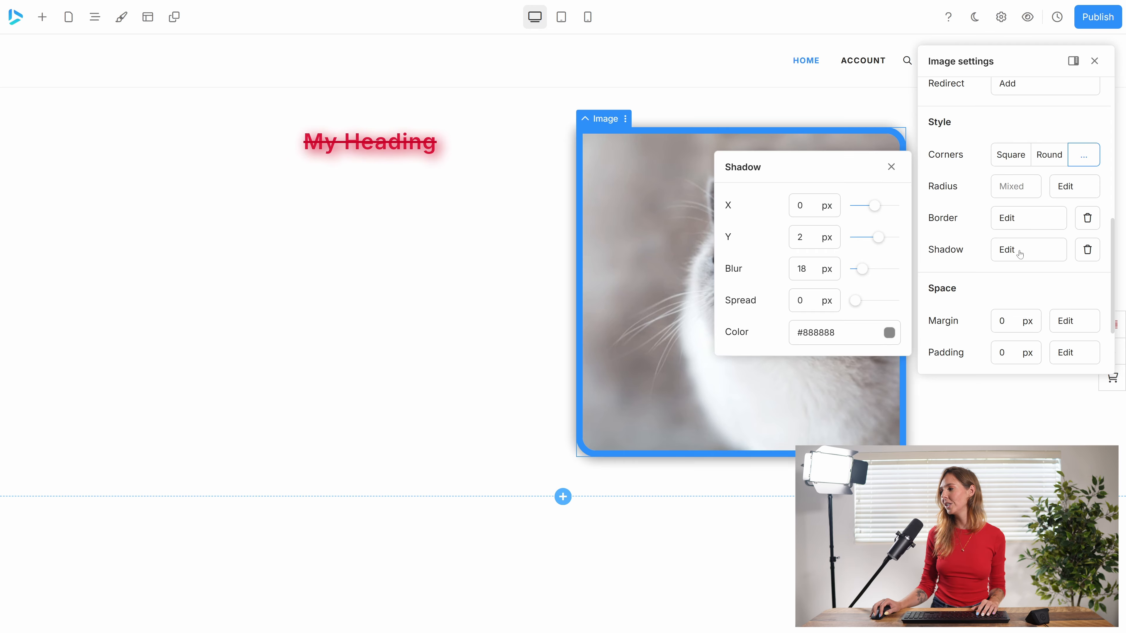
left_click(891, 166)
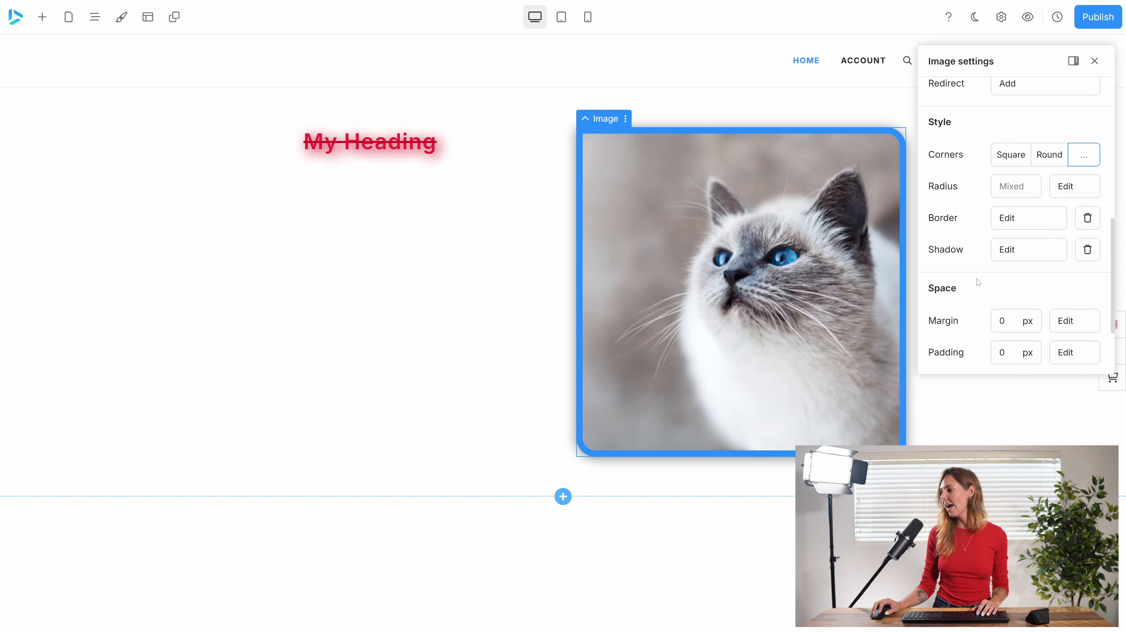
scroll(978, 282, "down", 2)
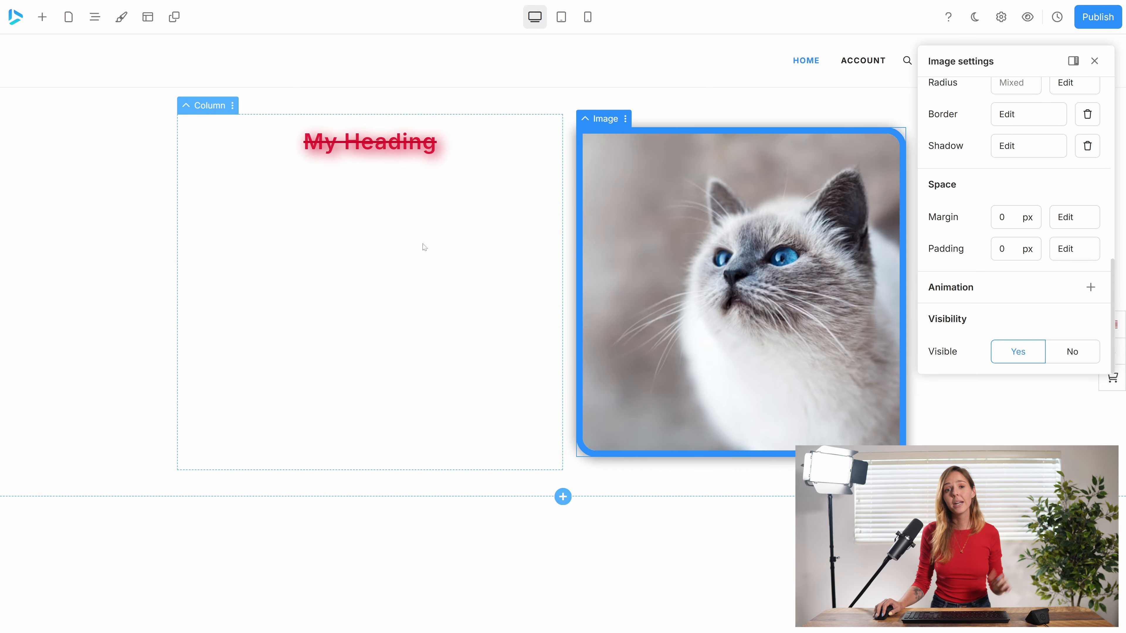
Step: Add a Button element below the heading in the left column
right_click(371, 244)
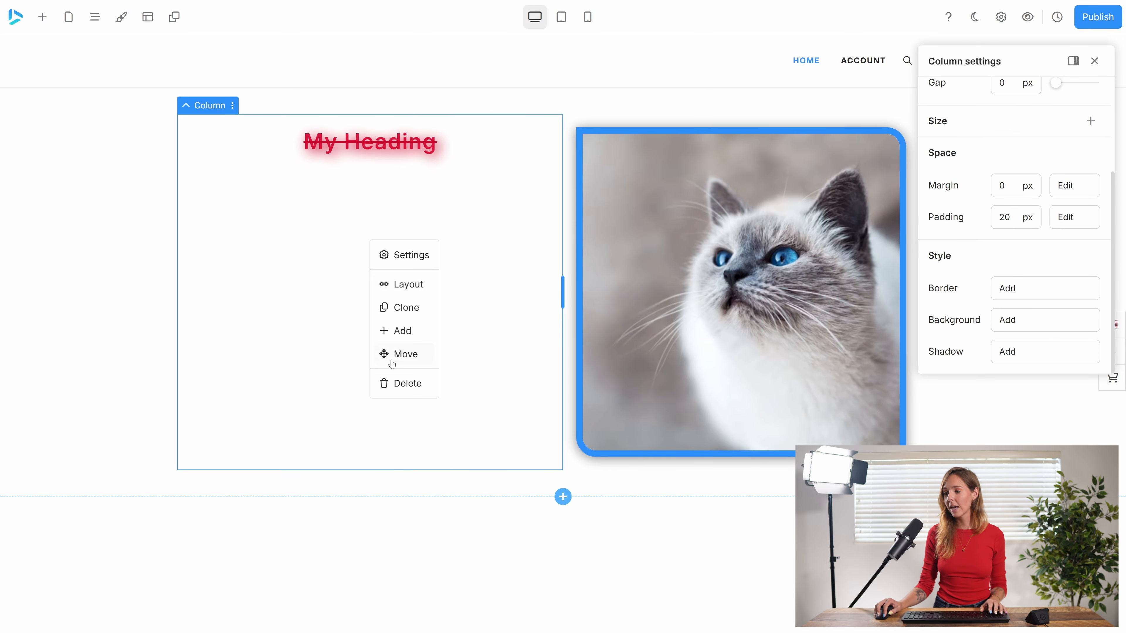
left_click(391, 331)
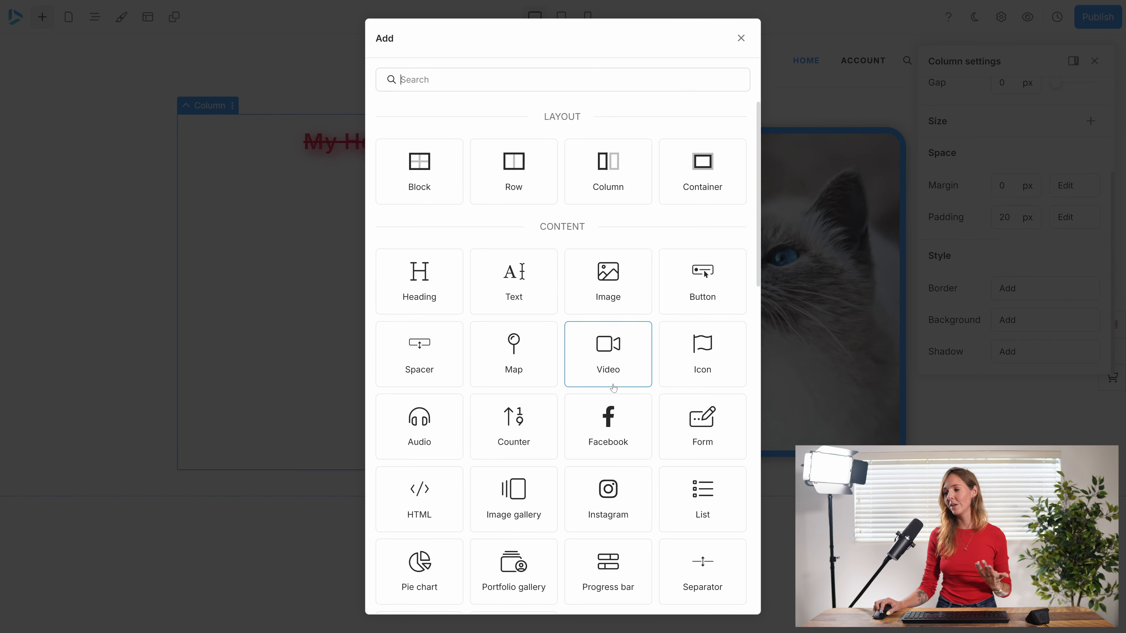
scroll(609, 386, "down", 2)
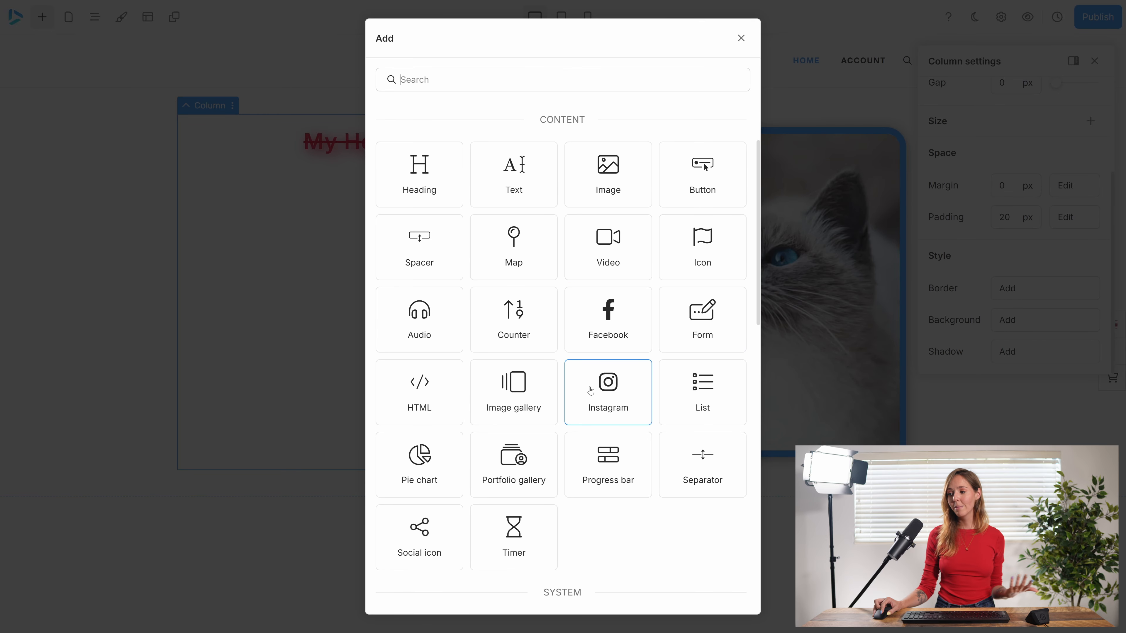
scroll(603, 396, "down", 3)
scroll(600, 401, "down", 5)
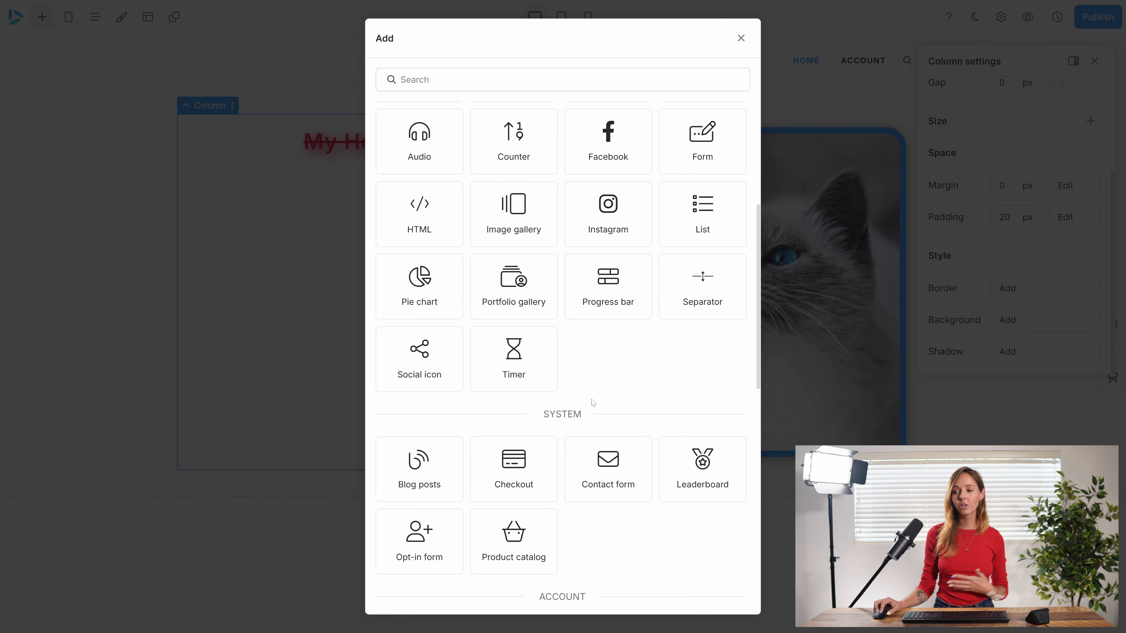
scroll(585, 408, "down", 10)
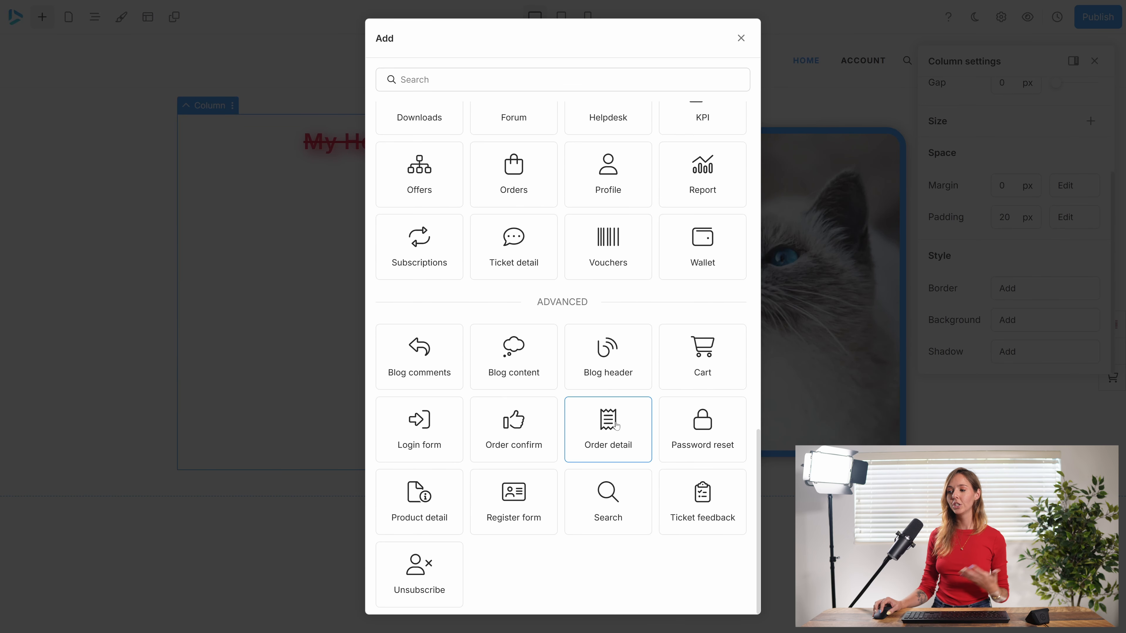
scroll(594, 421, "up", 15)
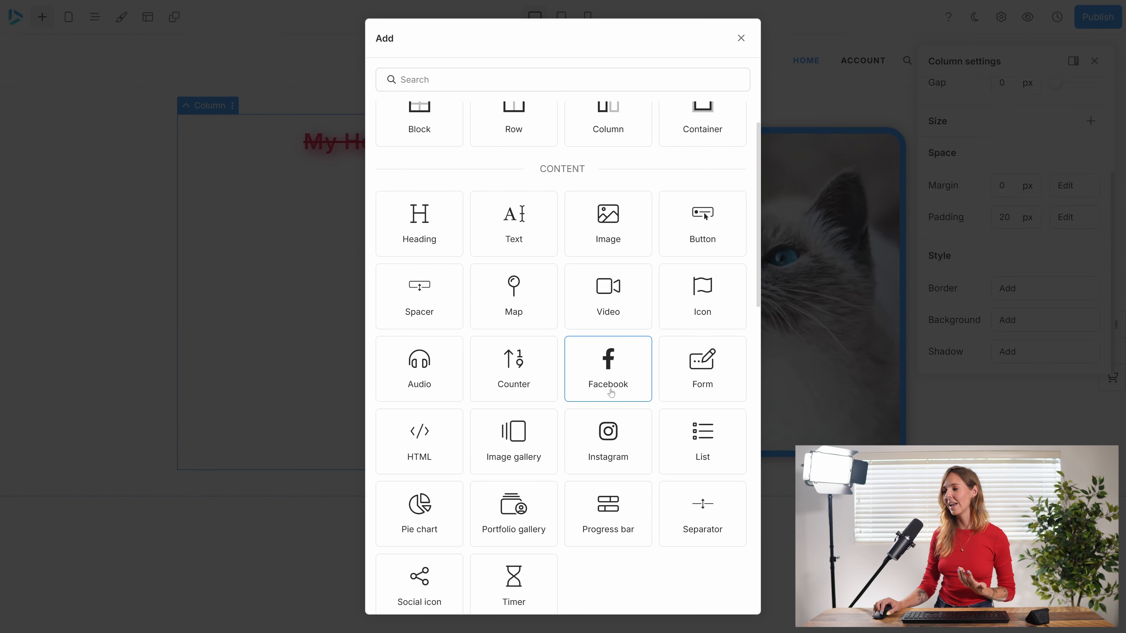
scroll(614, 394, "up", 2)
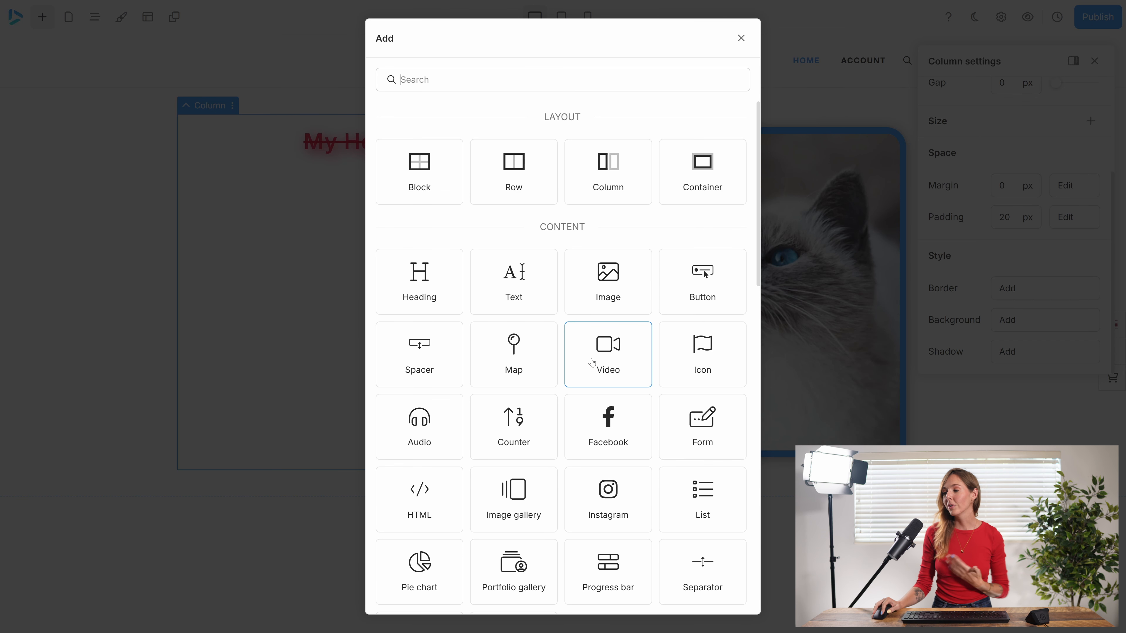
left_click(681, 276)
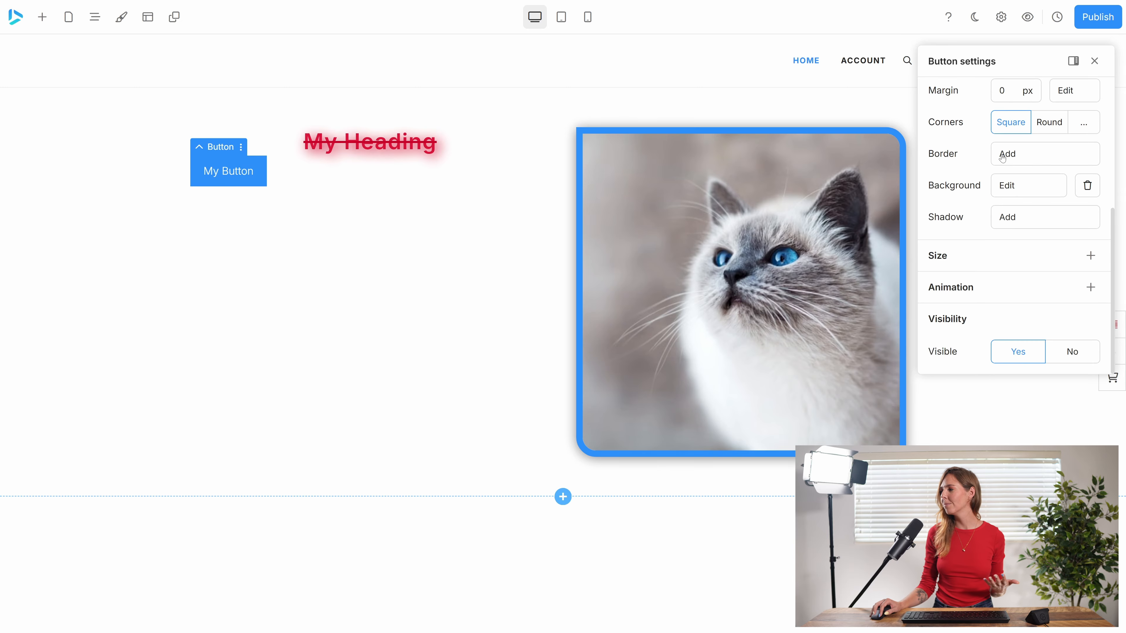
Step: Give the button the Left icon style and choose the Twitter icon
scroll(1000, 162, "up", 5)
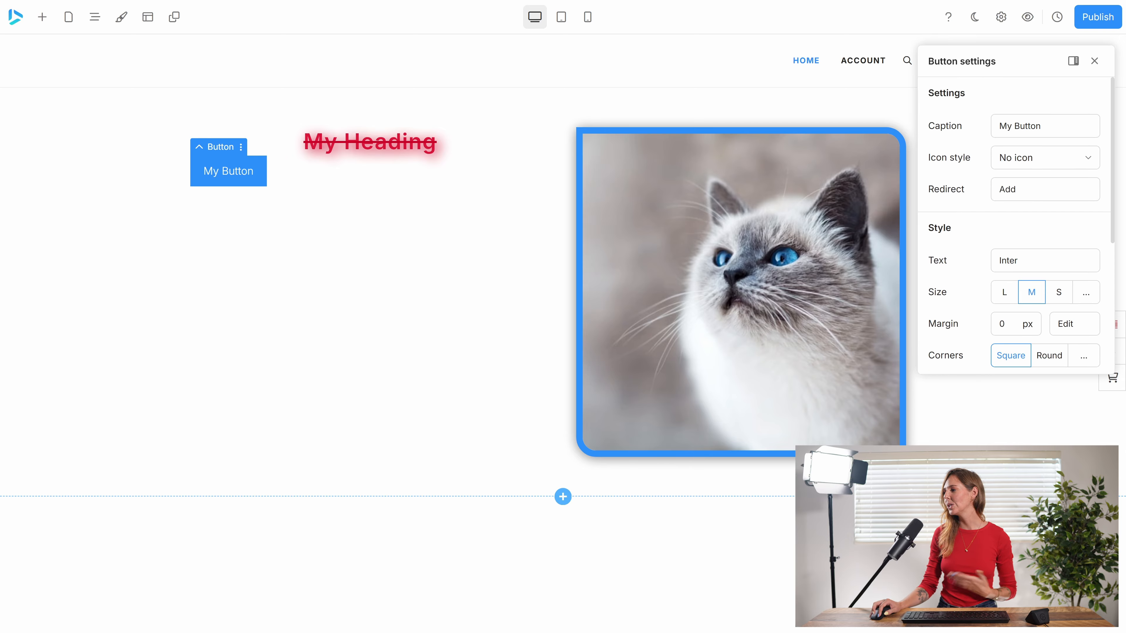
left_click(1019, 162)
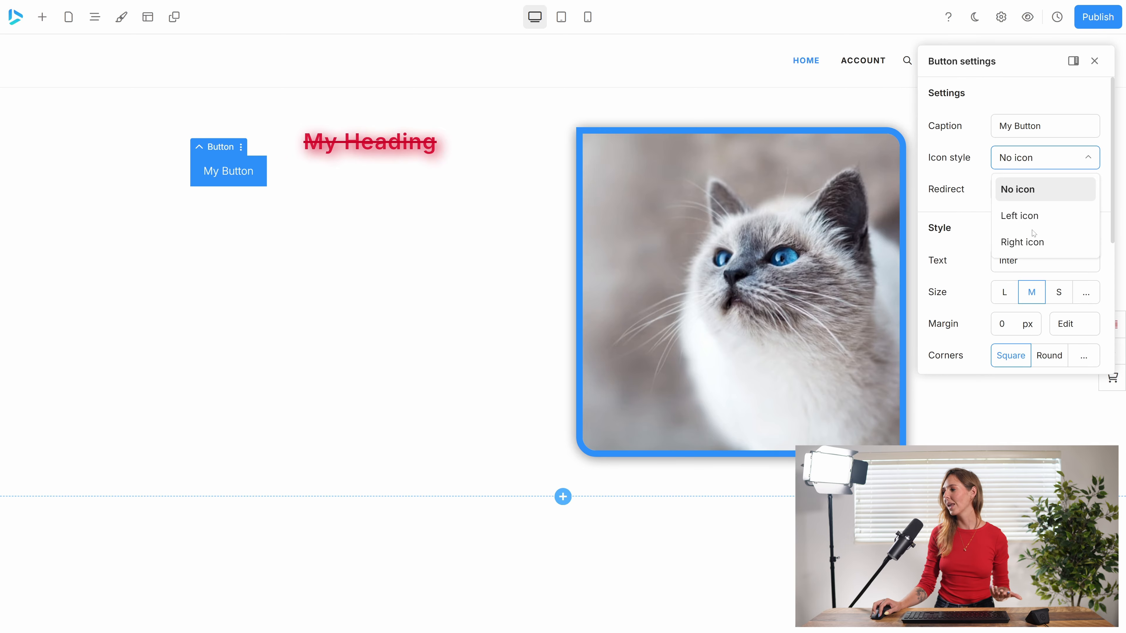
left_click(1027, 220)
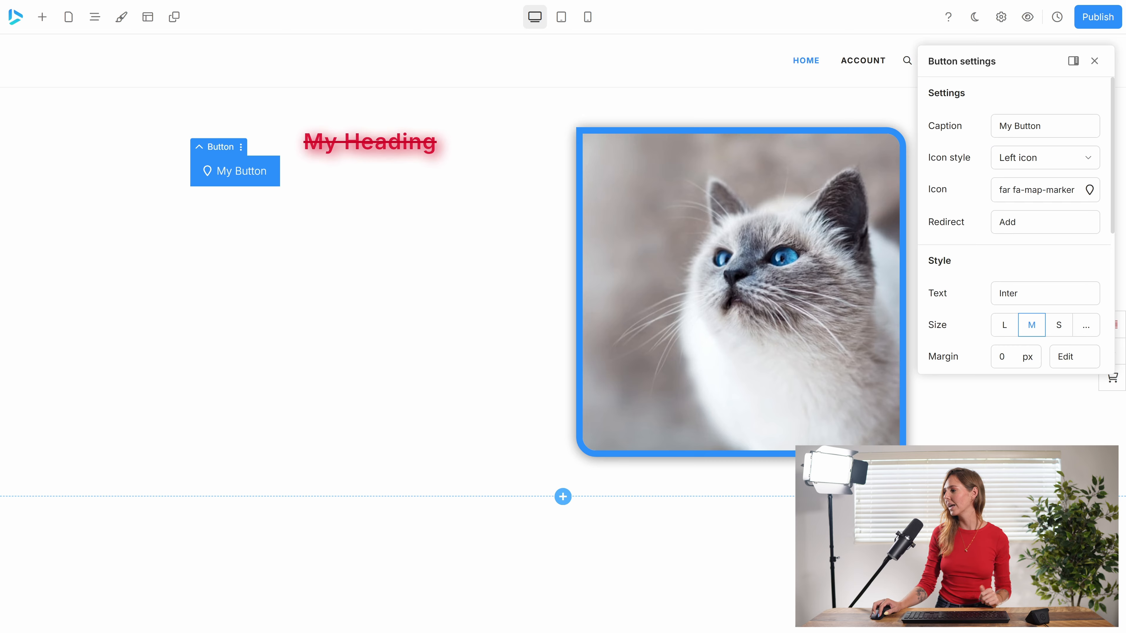
left_click(1091, 196)
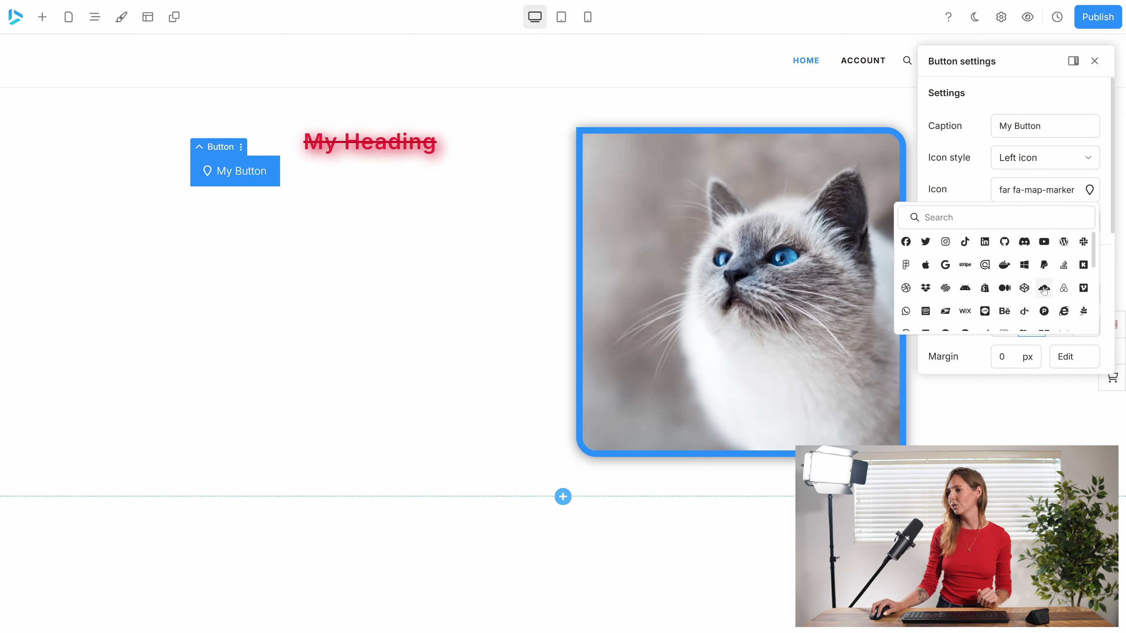
left_click(928, 248)
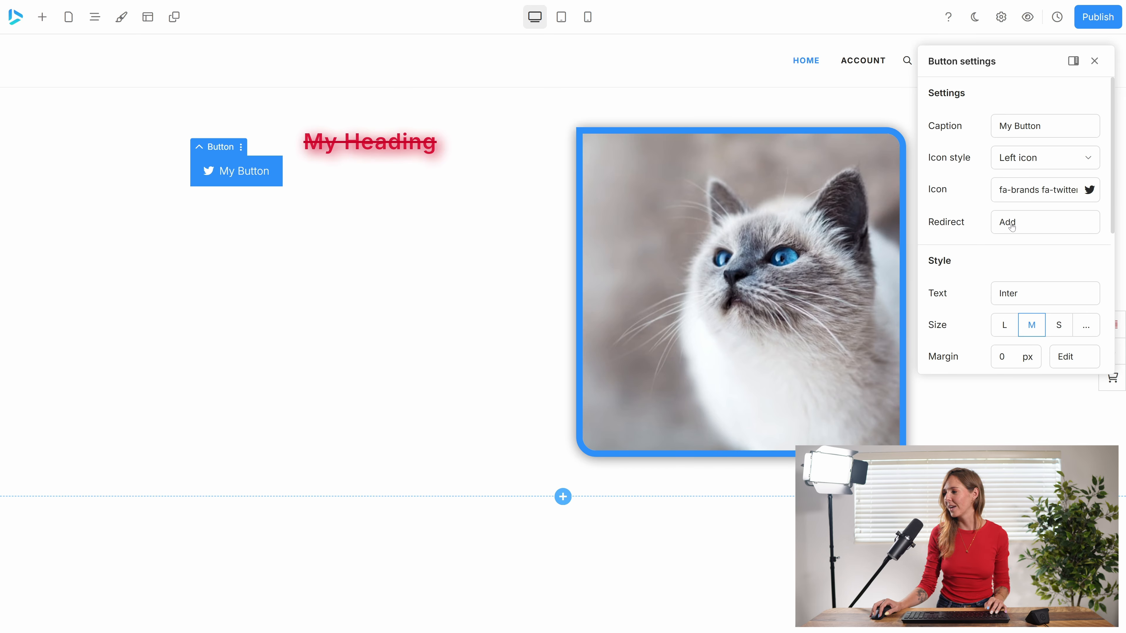
Step: Add a border with the default settings to the button
scroll(1013, 257, "down", 1)
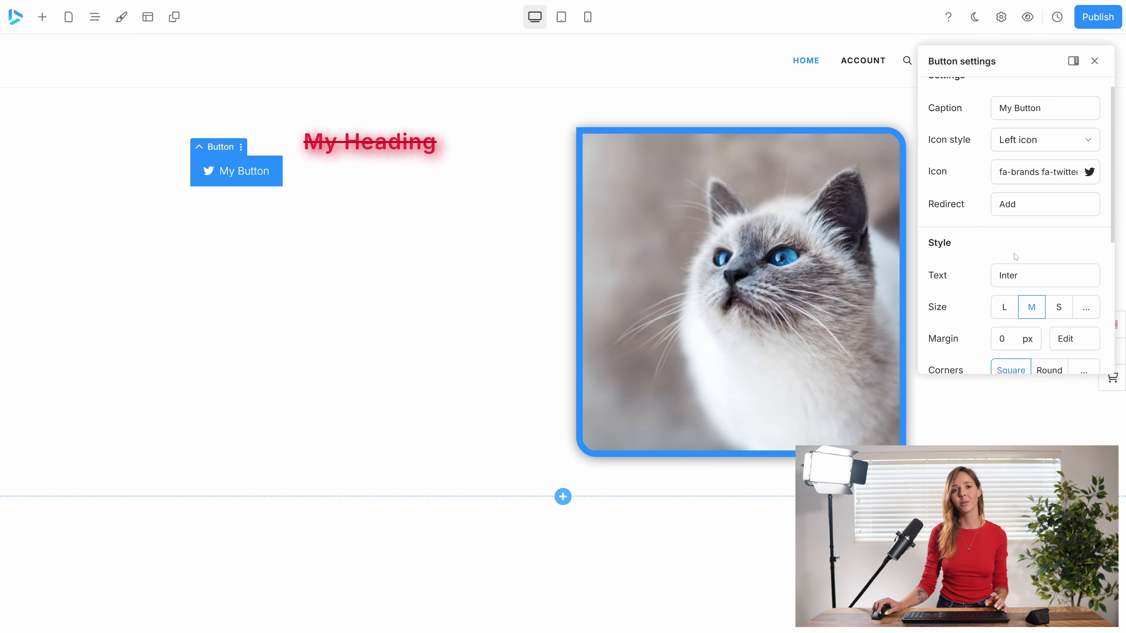
scroll(1018, 257, "down", 5)
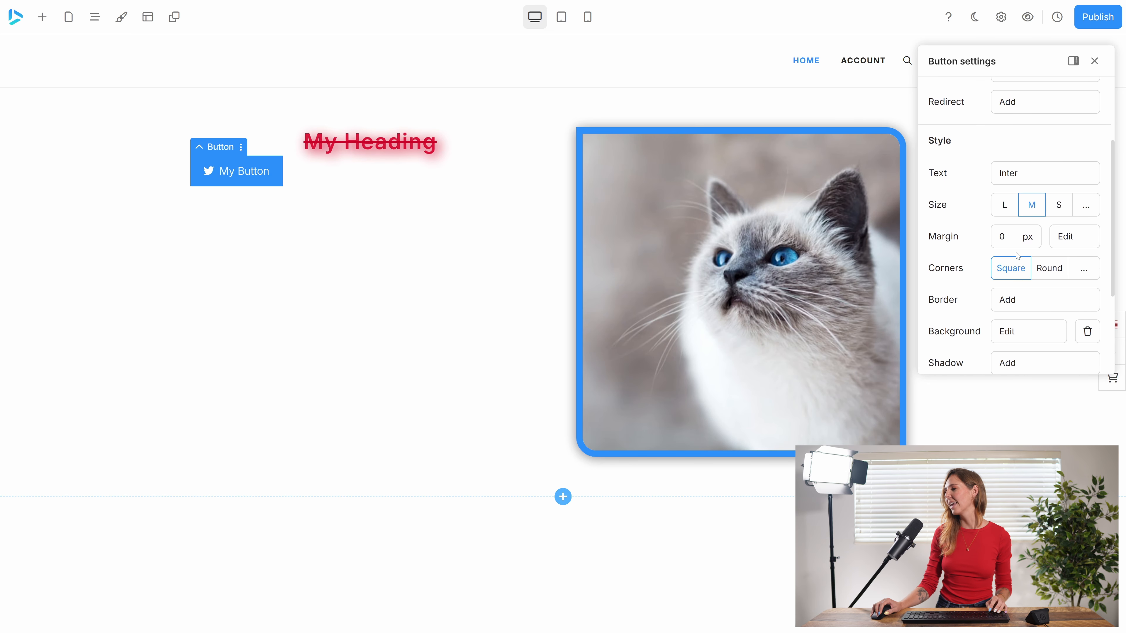
scroll(1008, 302, "down", 6)
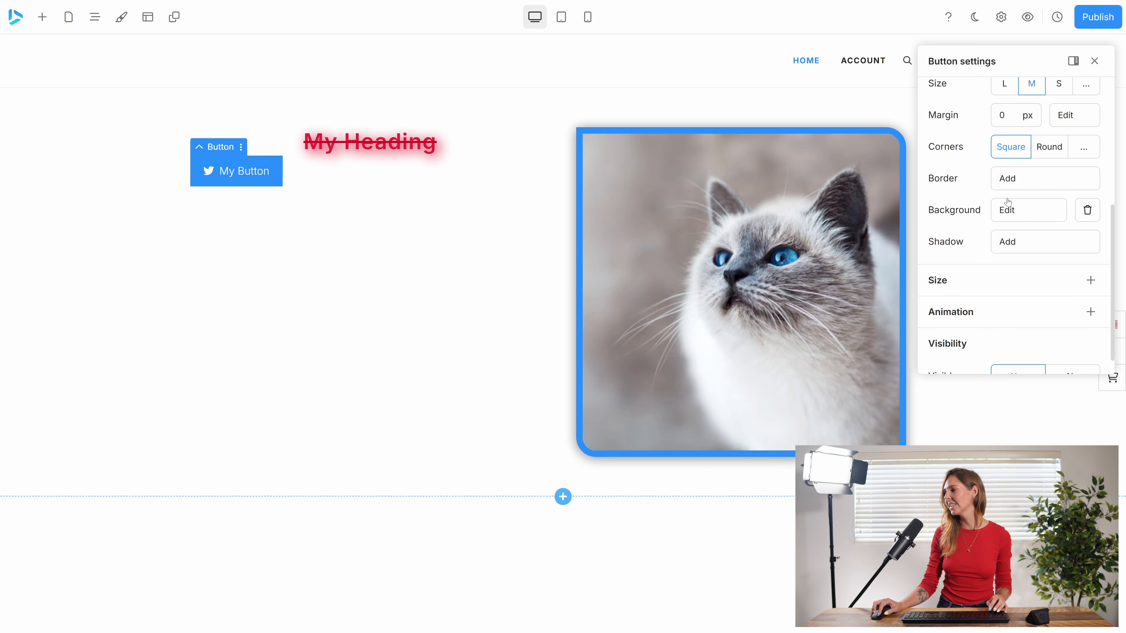
left_click(1022, 179)
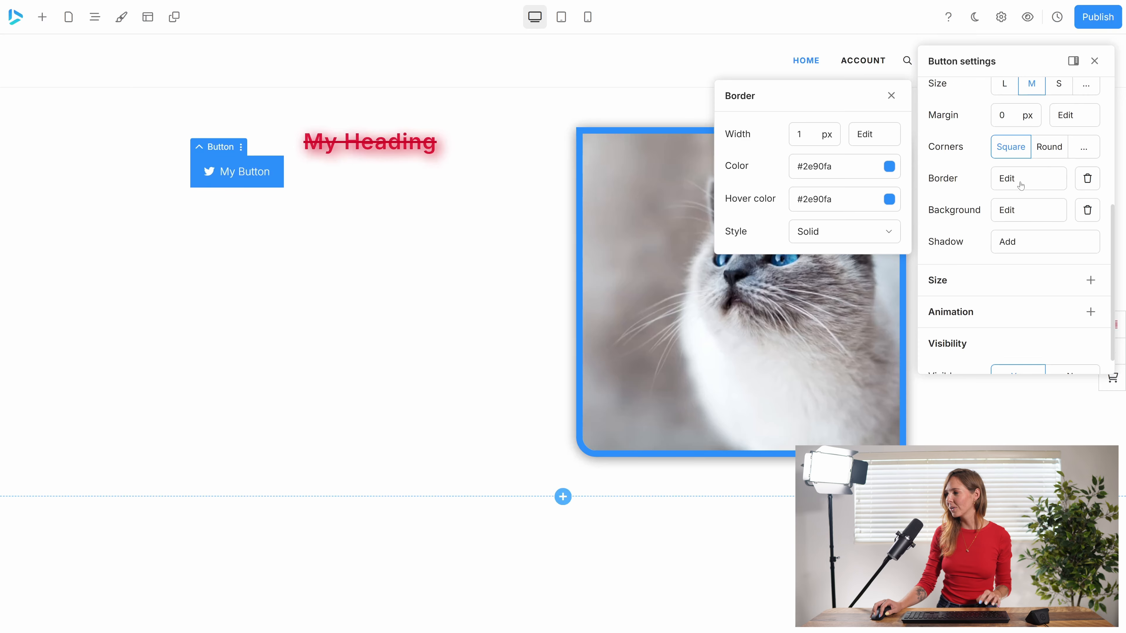
left_click(890, 96)
Step: Try the Round corner style on the button, and give it custom corners with a 30 px radius
scroll(1005, 288, "up", 4)
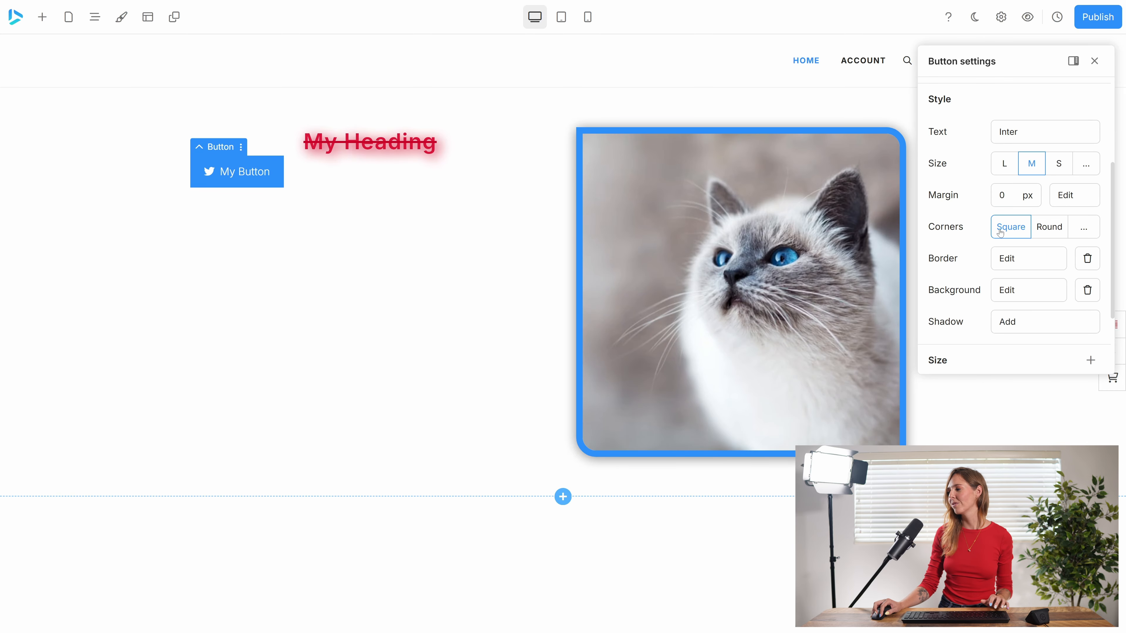
left_click(1047, 227)
left_click(1084, 227)
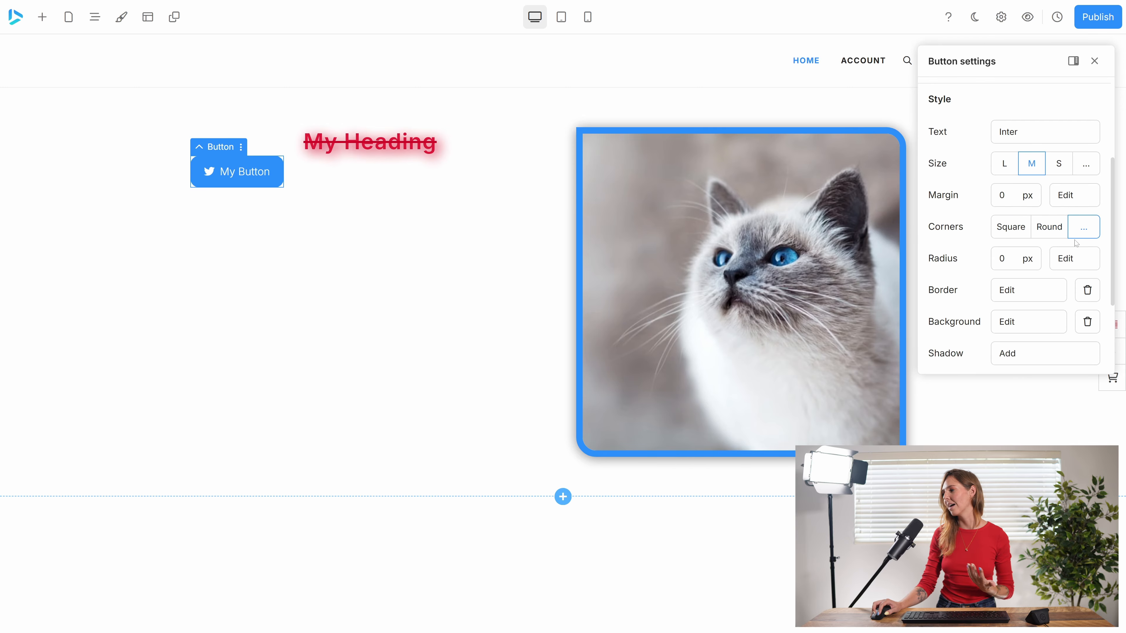
left_click(1000, 259)
type("3")
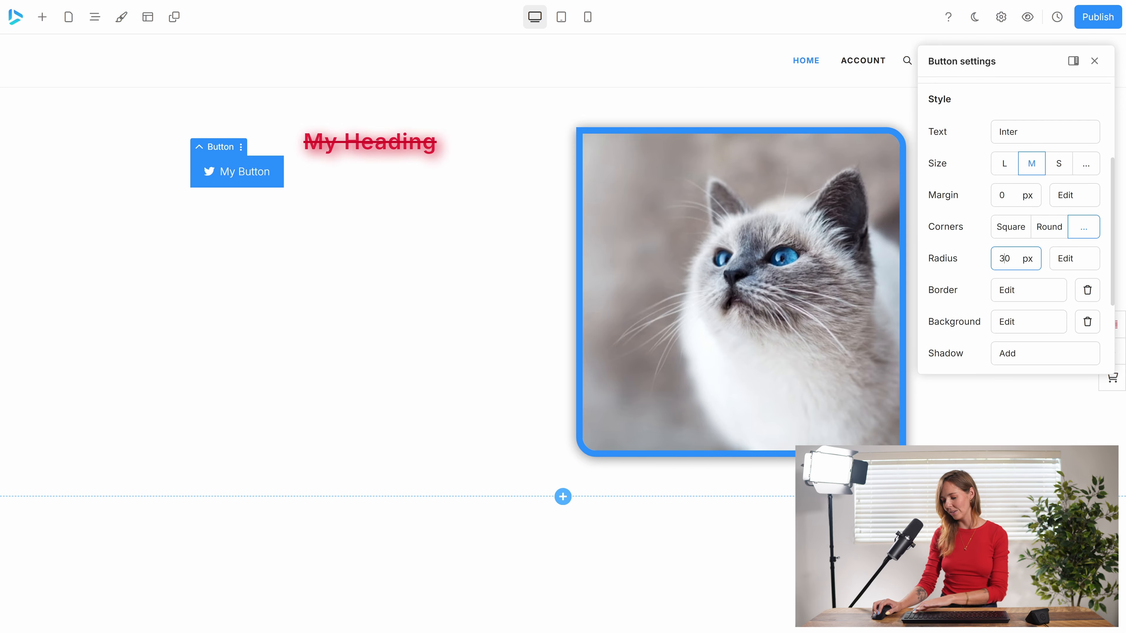
Step: Try the minimum width option in the button's size settings and remove the size settings again
scroll(999, 249, "down", 3)
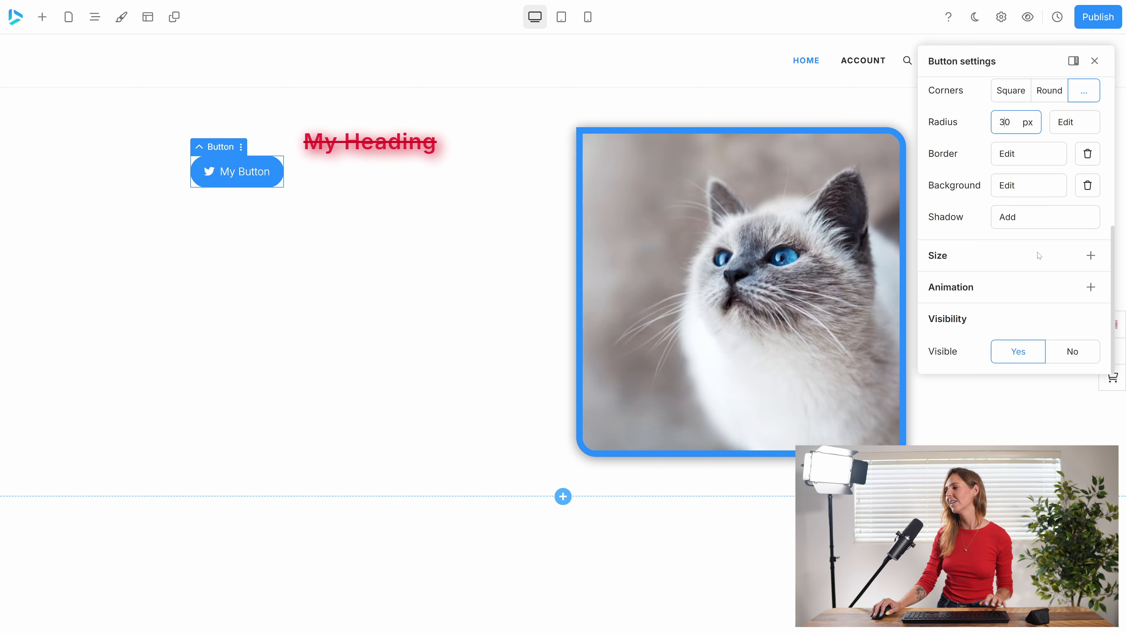
left_click(1090, 256)
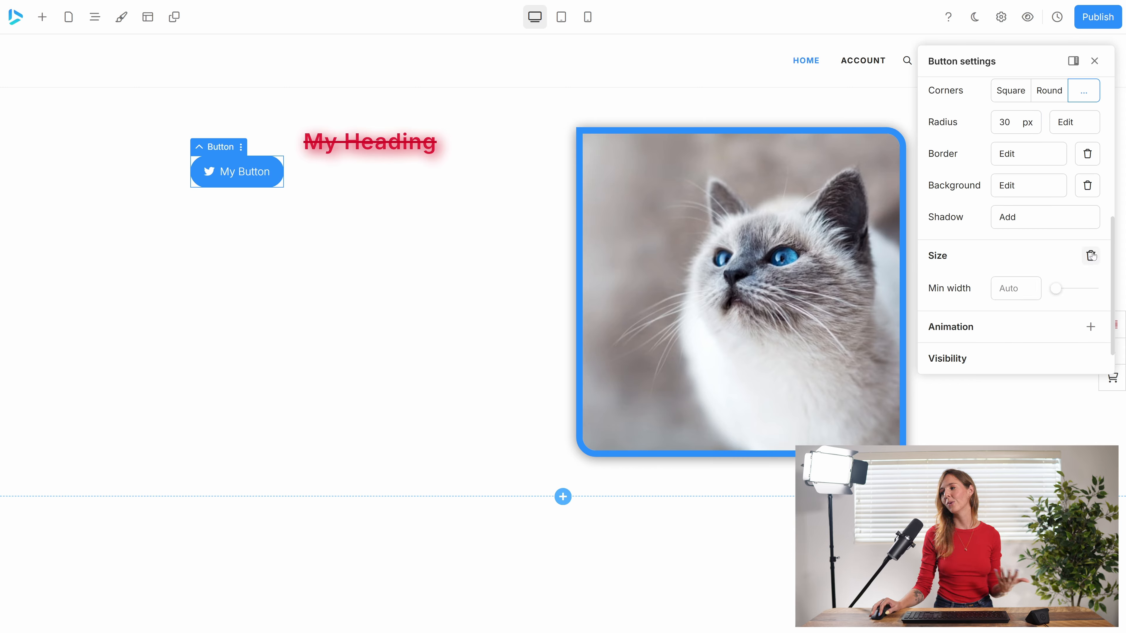
mouse_move(1053, 293)
left_mouse_down()
mouse_move(1088, 295)
mouse_move(1054, 297)
left_mouse_up()
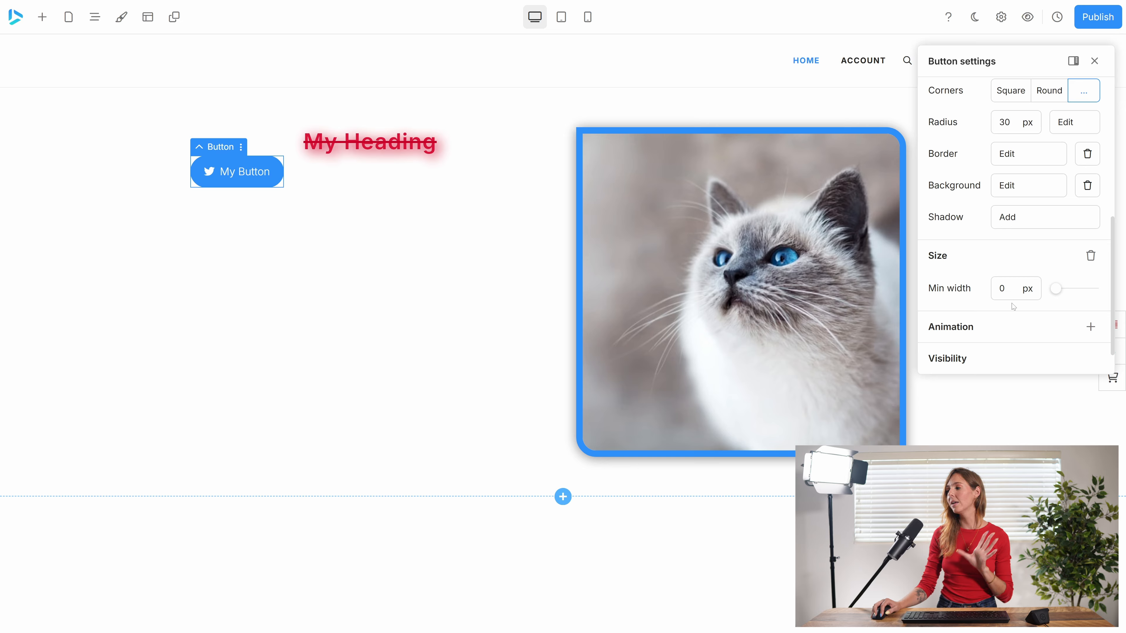
left_click(1090, 256)
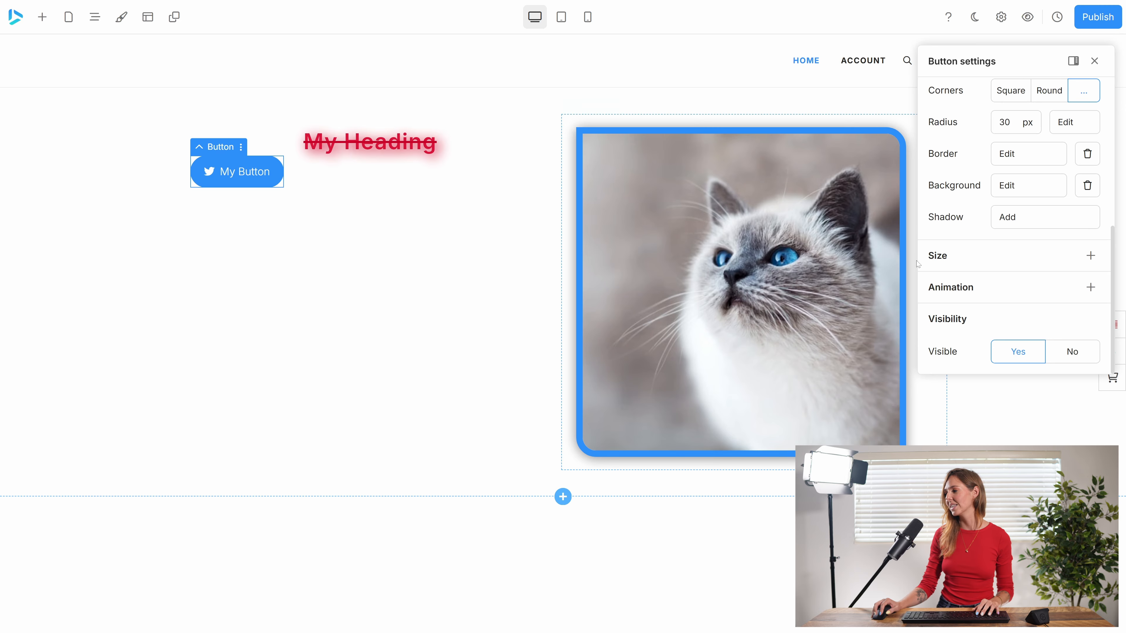
scroll(995, 277, "up", 10)
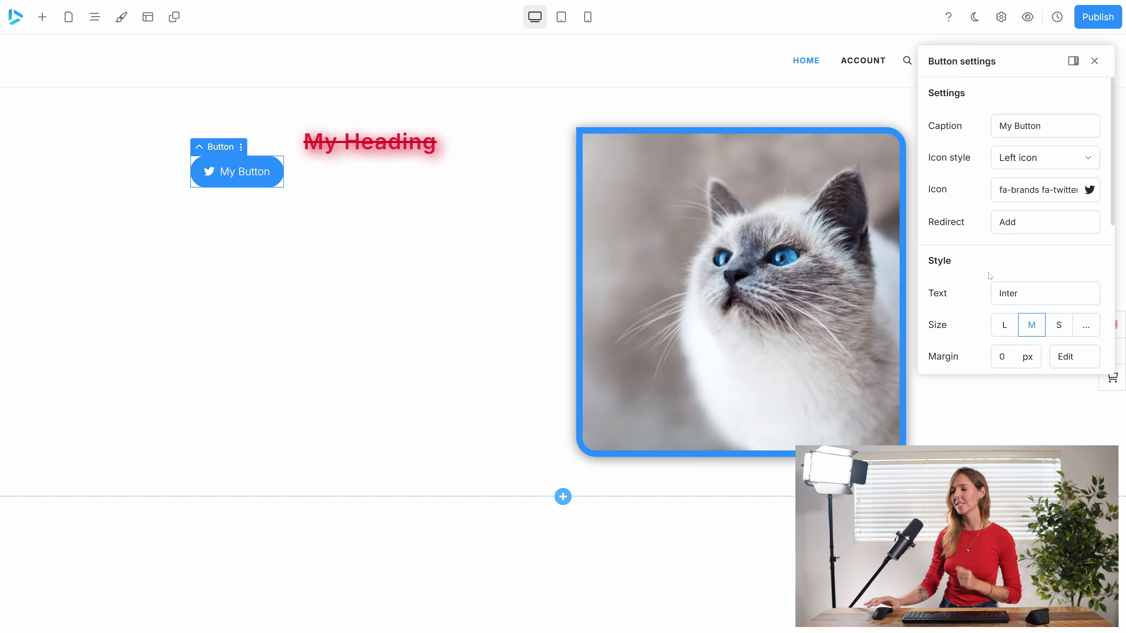
right_click(396, 276)
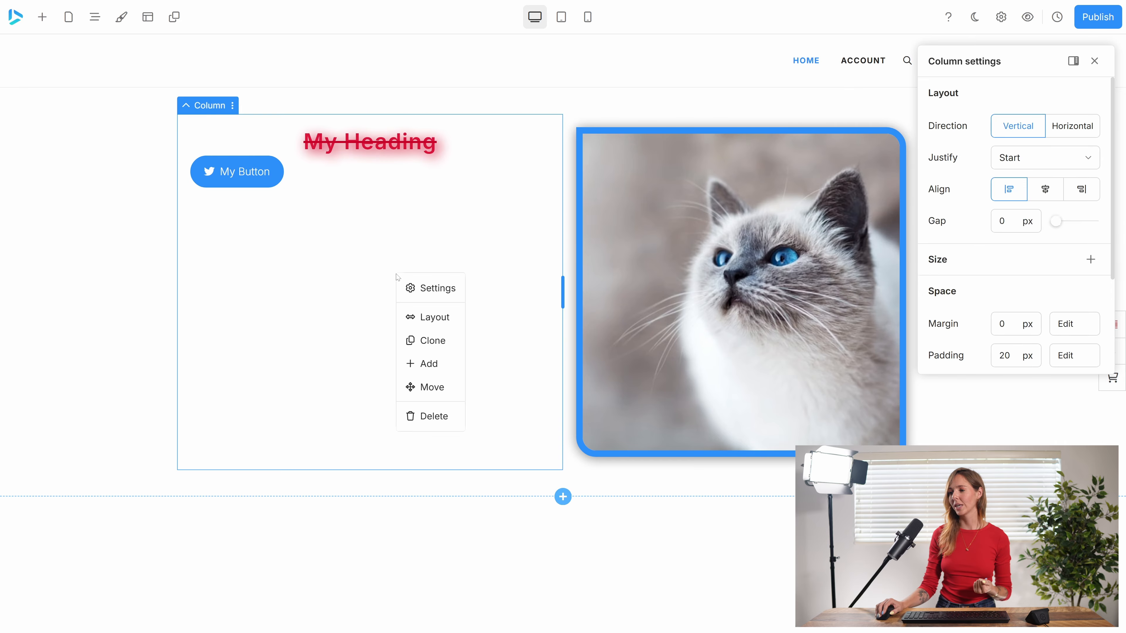
left_click(424, 388)
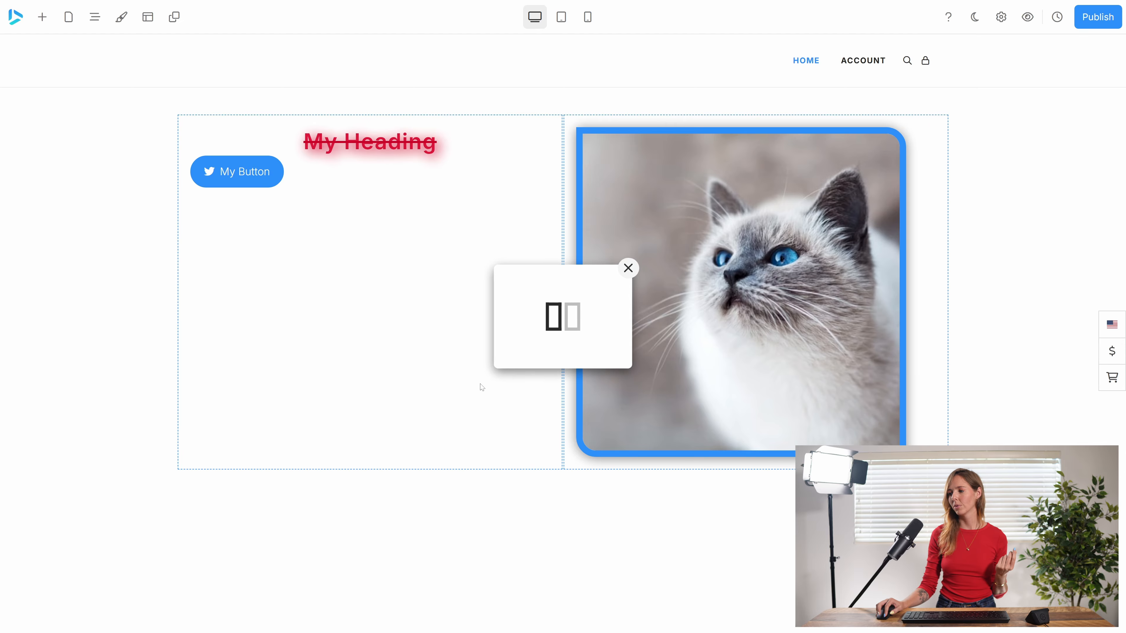
left_click(623, 271)
Step: Add a Video element below the button in the left column
right_click(375, 335)
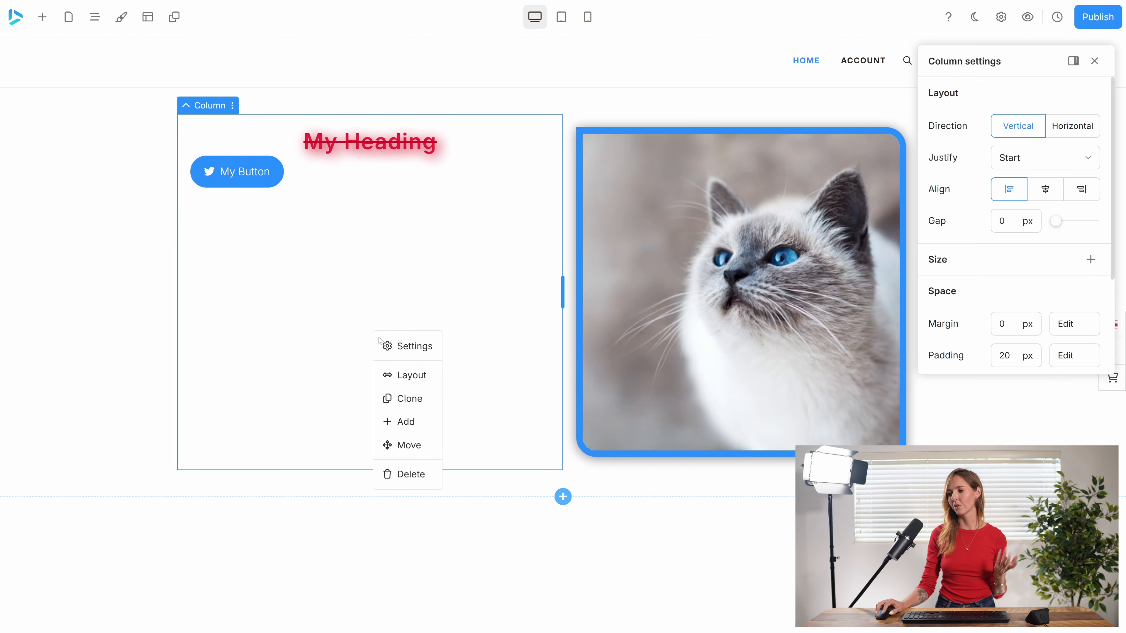
left_click(402, 427)
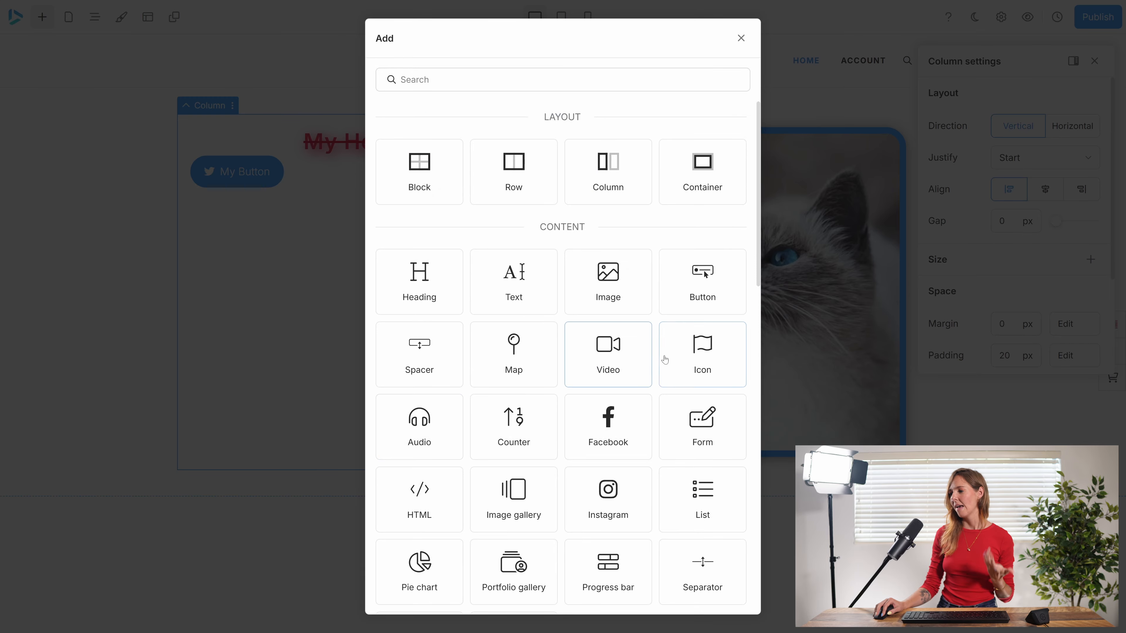
scroll(546, 394, "down", 8)
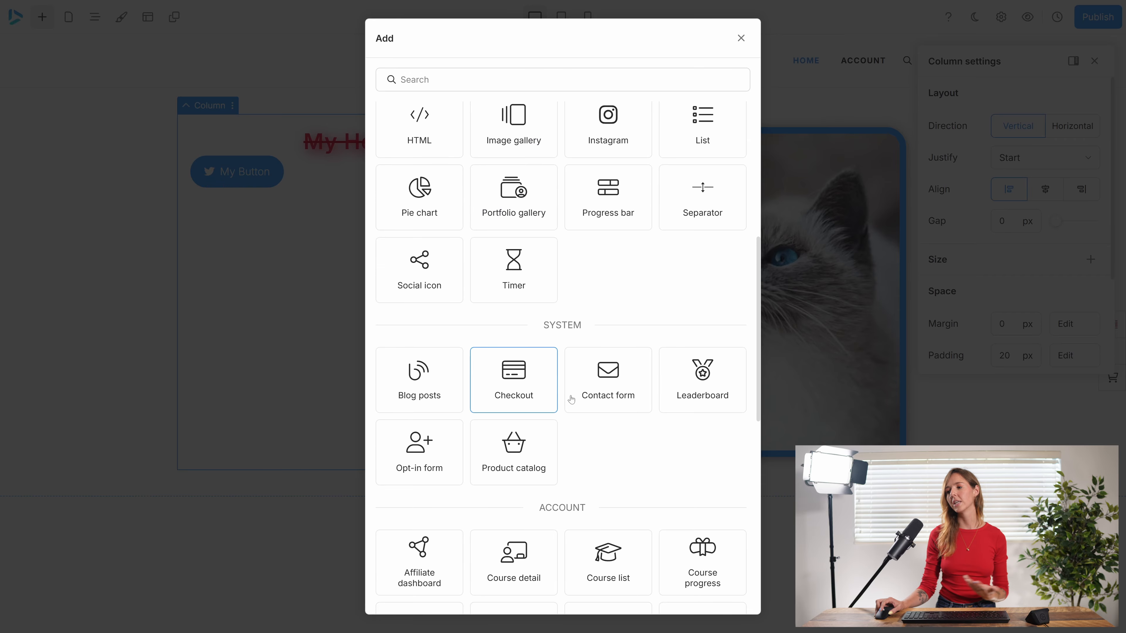
scroll(538, 375, "up", 8)
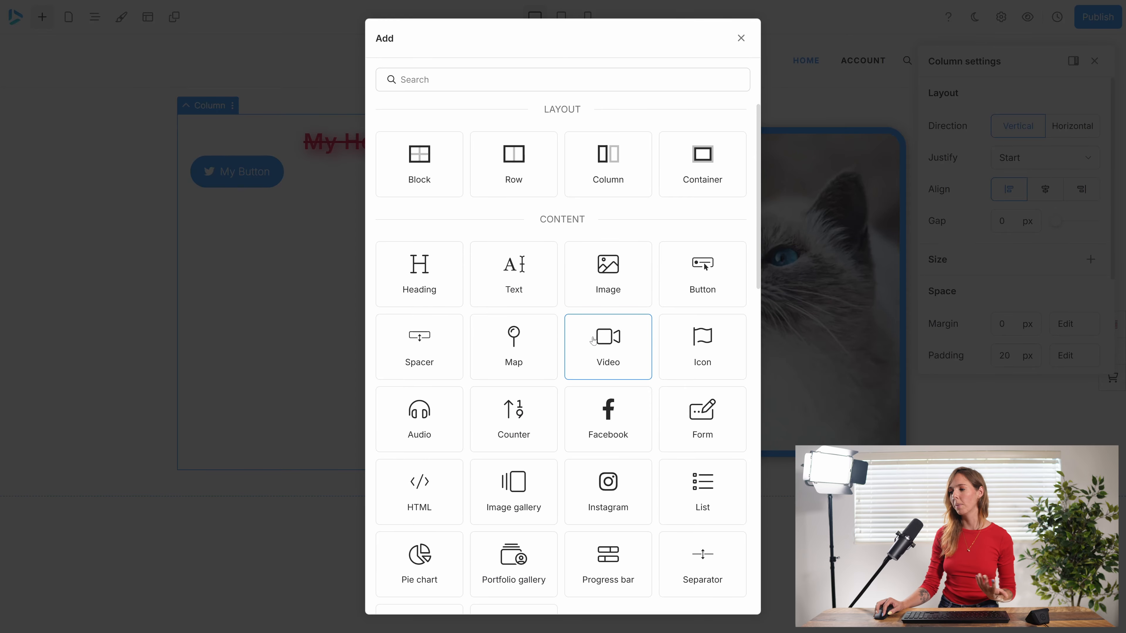
left_click(595, 339)
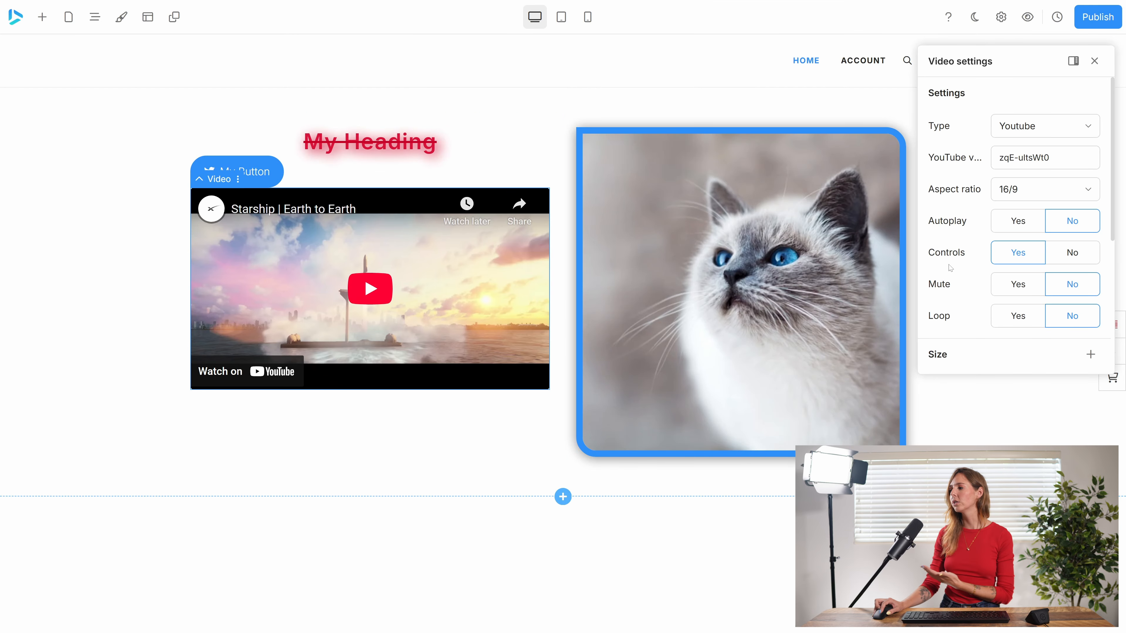
Step: Examine the video's playback, size and spacing settings and the available video source types
scroll(953, 275, "down", 5)
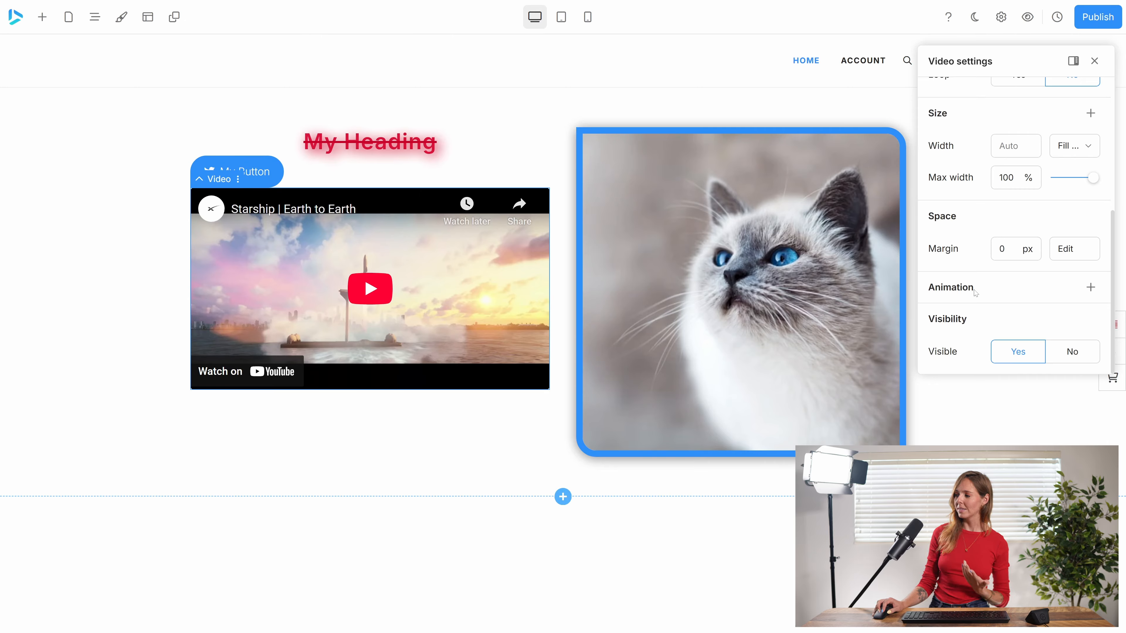
scroll(973, 315, "up", 5)
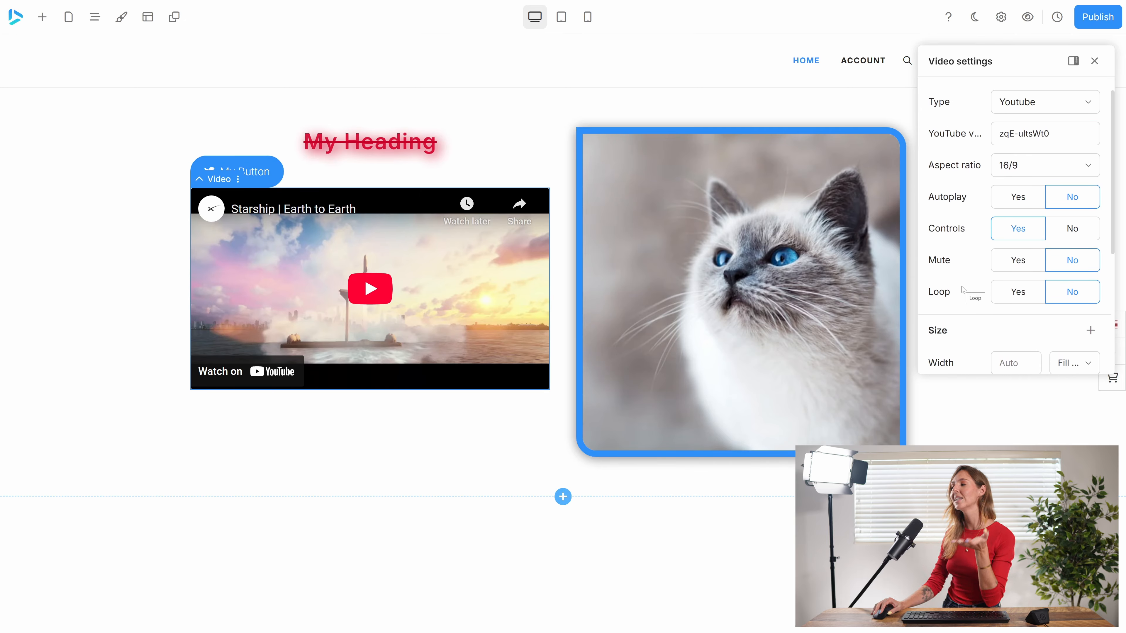
left_click(1013, 107)
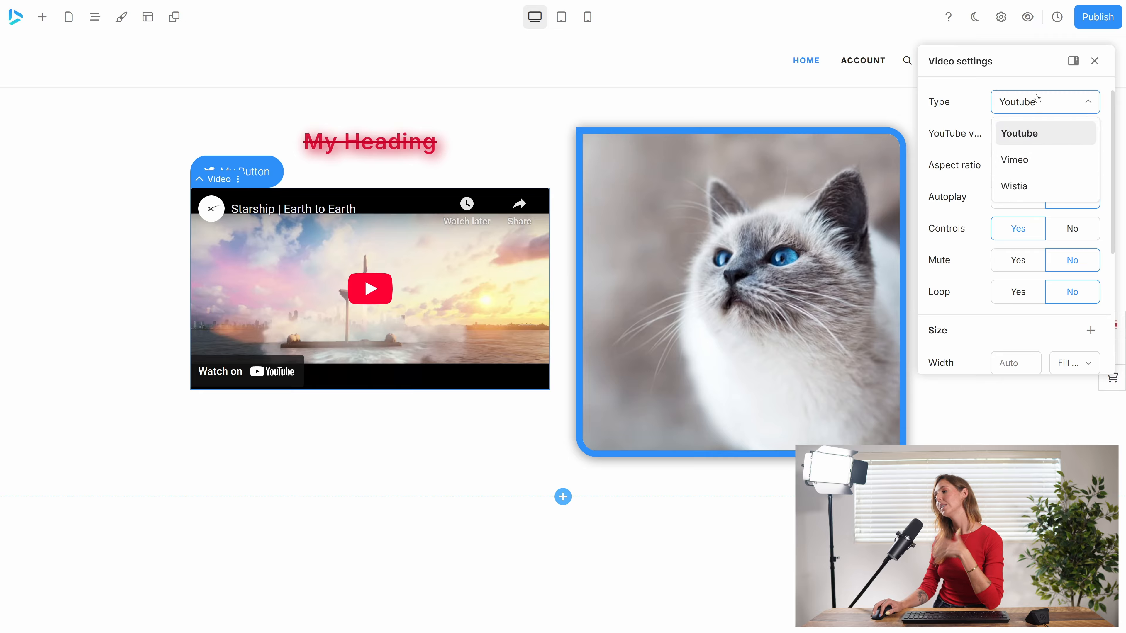
left_click(1032, 107)
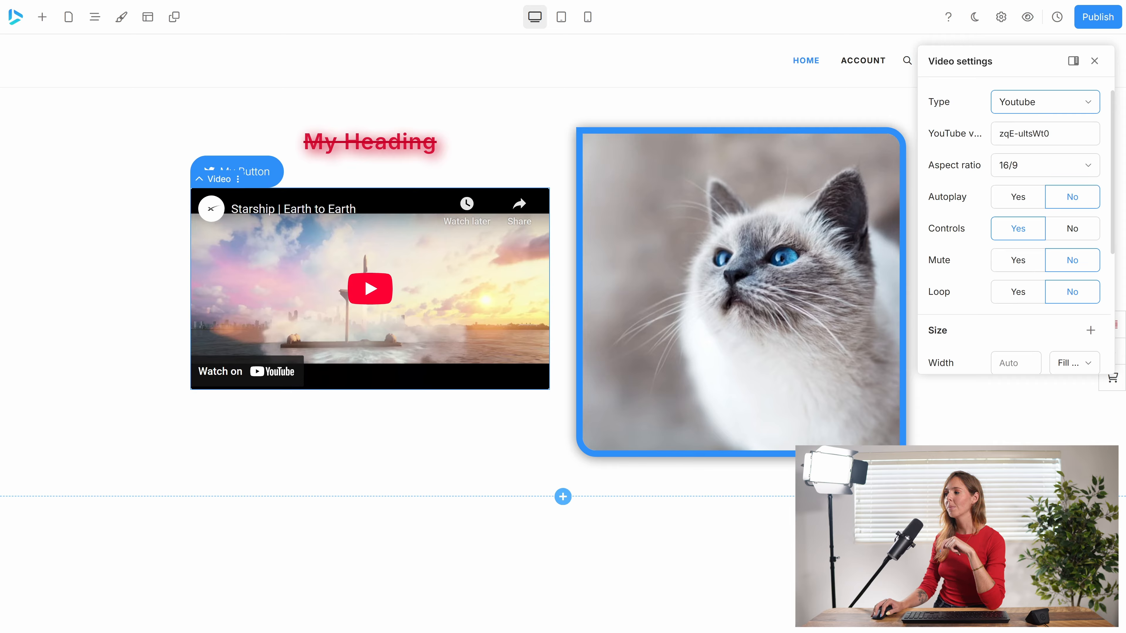